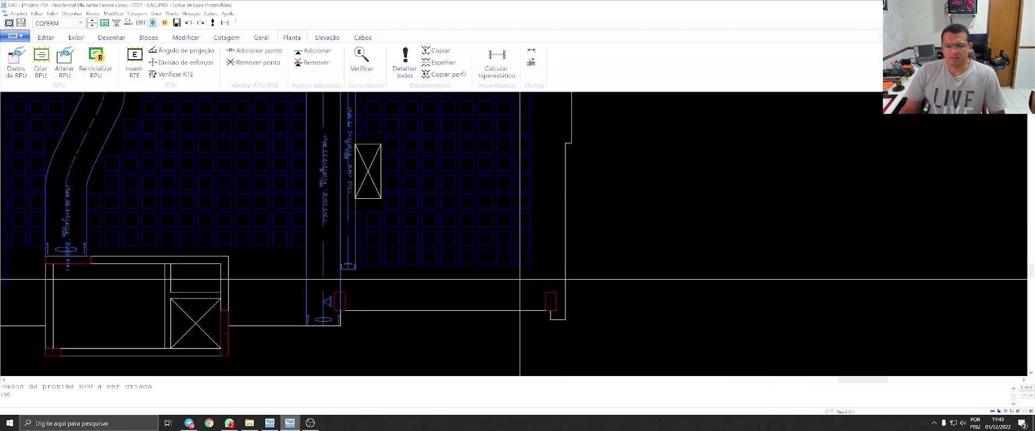
Step: Pan the plan toward the slab corner and cancel the stray two-point command
scroll(519, 279, "up", 1)
middle_click_drag(519, 280, 521, 242)
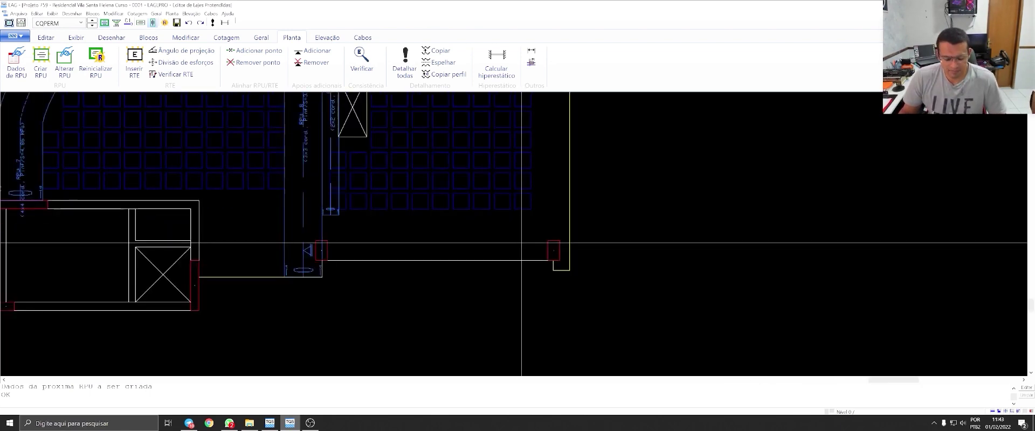
scroll(530, 224, "up", 1)
left_click(532, 207)
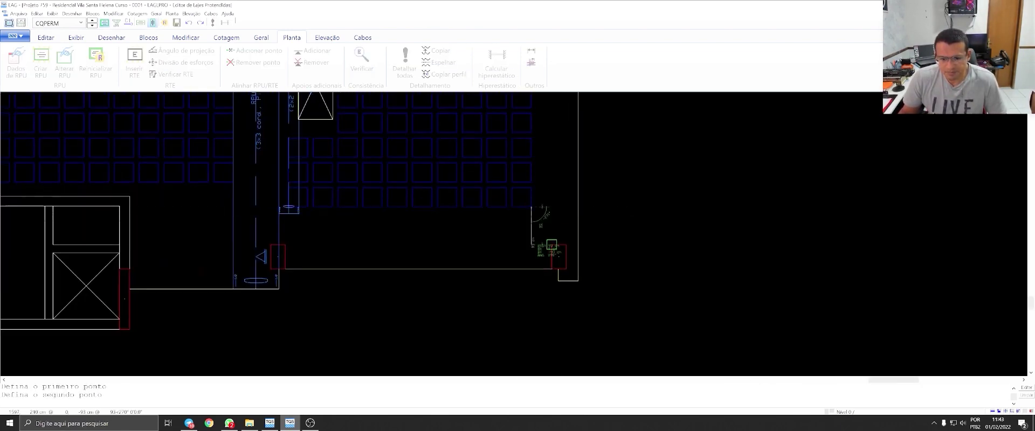
key("Escape")
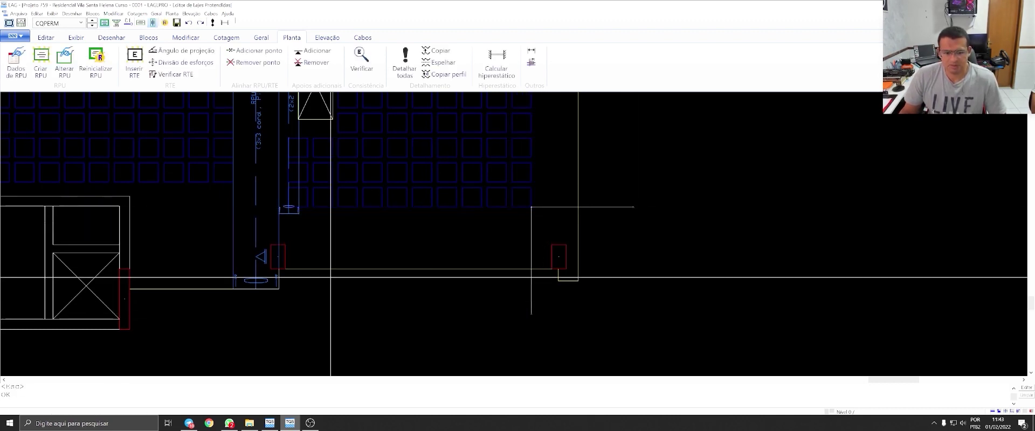
Step: Set the next RPU's width to 115.5 cm, measured on the drawing
left_click(12, 68)
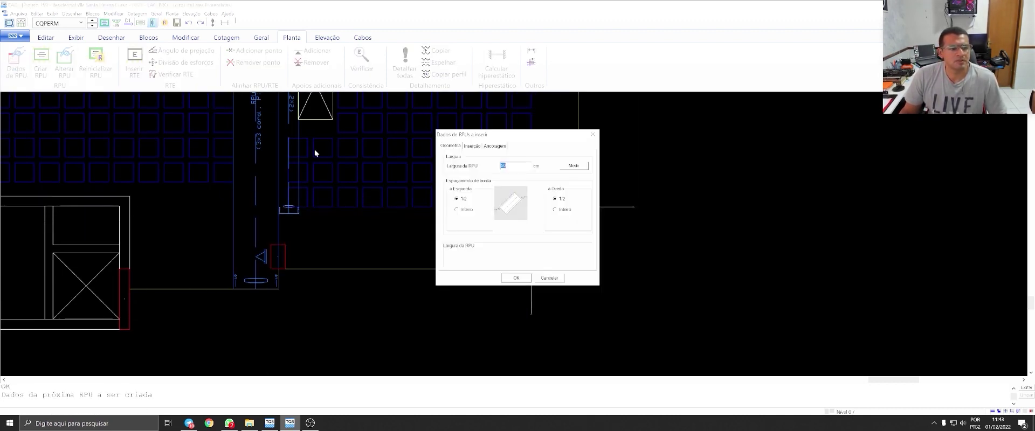
left_click(562, 169)
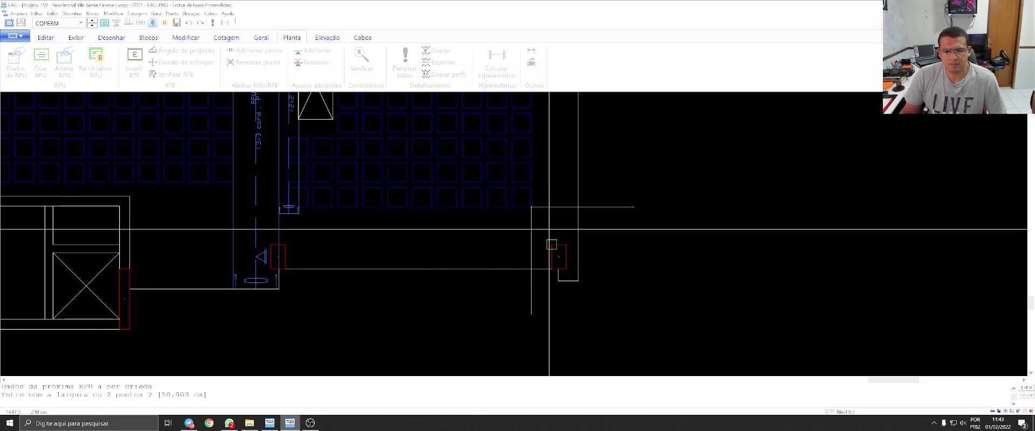
left_click(531, 268)
left_click(578, 280)
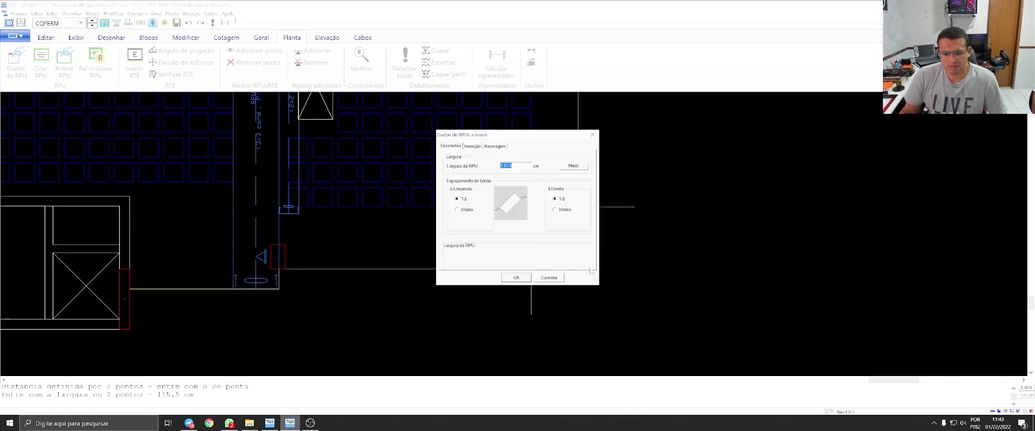
left_click(516, 278)
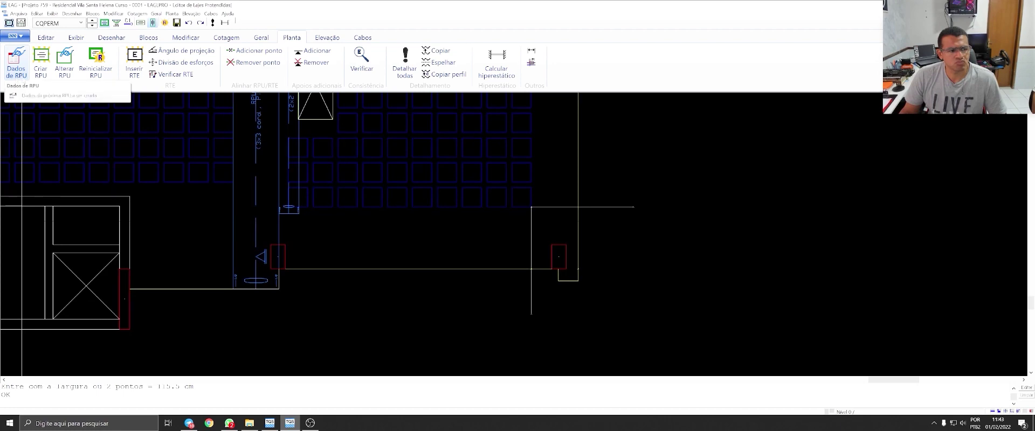
Step: Create RPU 10 along the right-hand vertical band beside the pillar
left_click(41, 62)
scroll(539, 189, "down", 2)
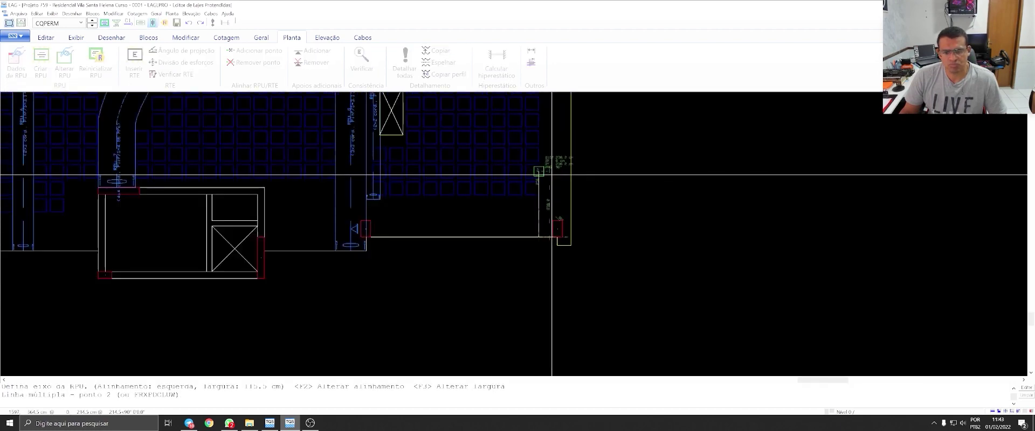
scroll(548, 173, "down", 3)
scroll(543, 249, "up", 3)
scroll(532, 173, "up", 2)
scroll(537, 144, "up", 2)
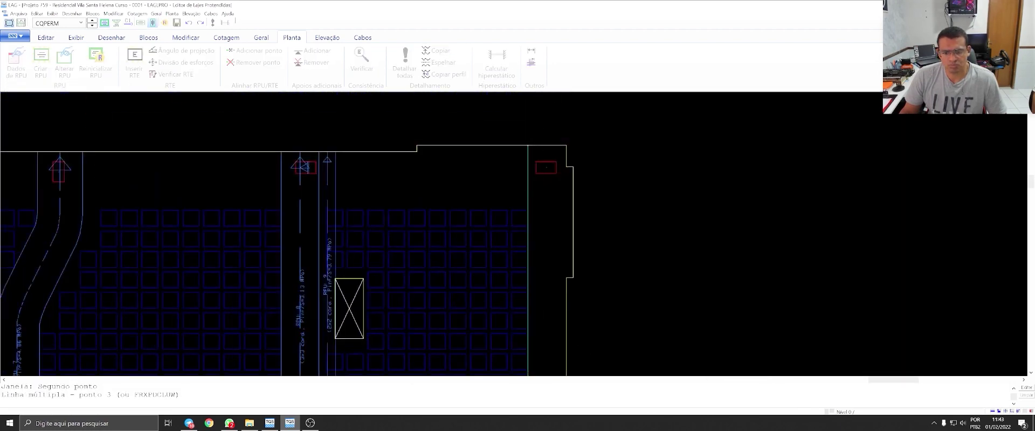
left_click(553, 157)
key("Return")
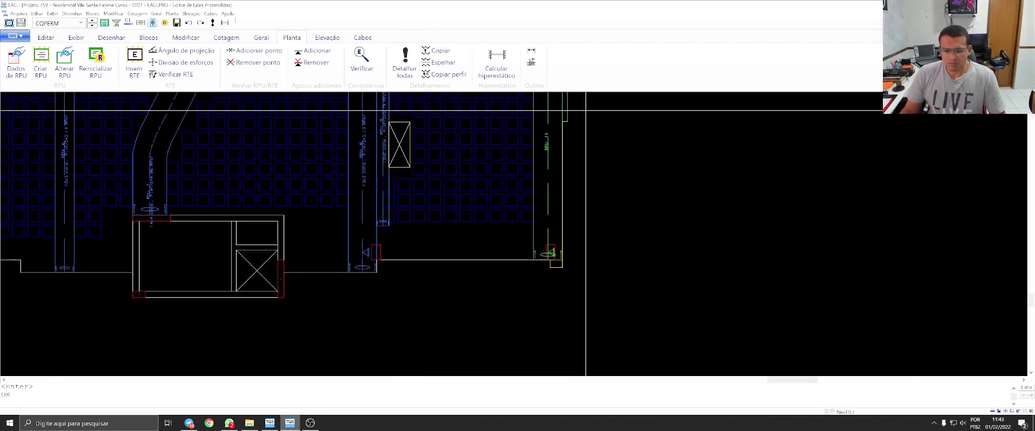
Step: Open RPU 10's elevation and fit a parabola with -2 cm central eccentricity
double_click(547, 219)
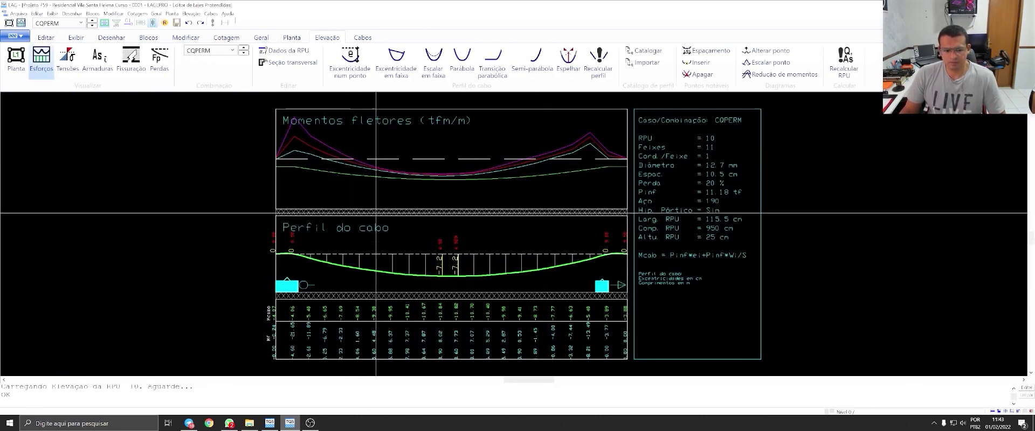
left_click(456, 75)
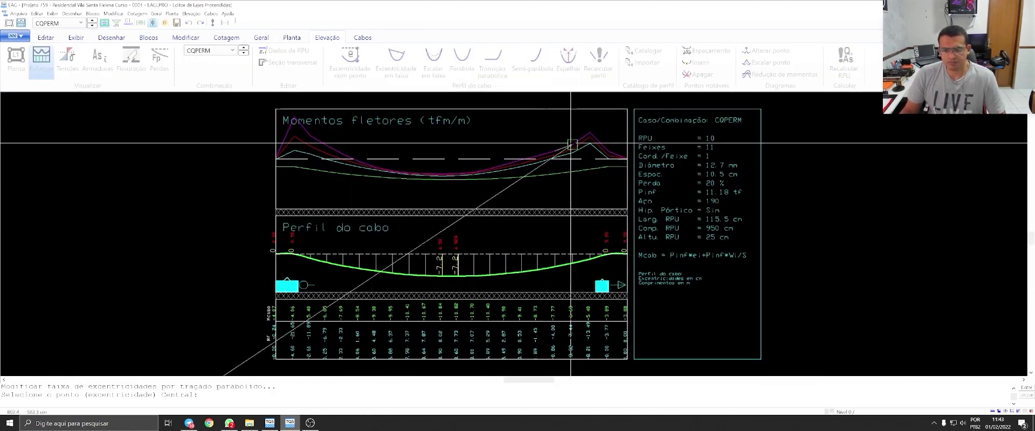
type("-2")
key("Return")
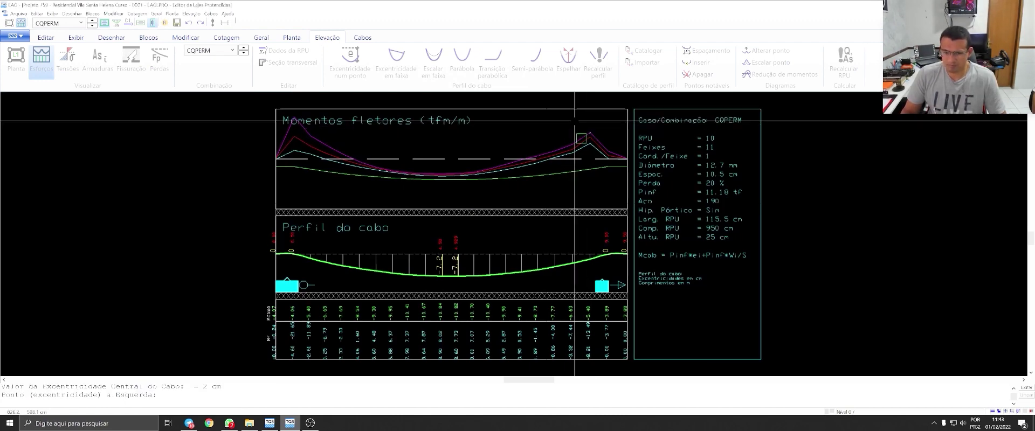
left_click(521, 254)
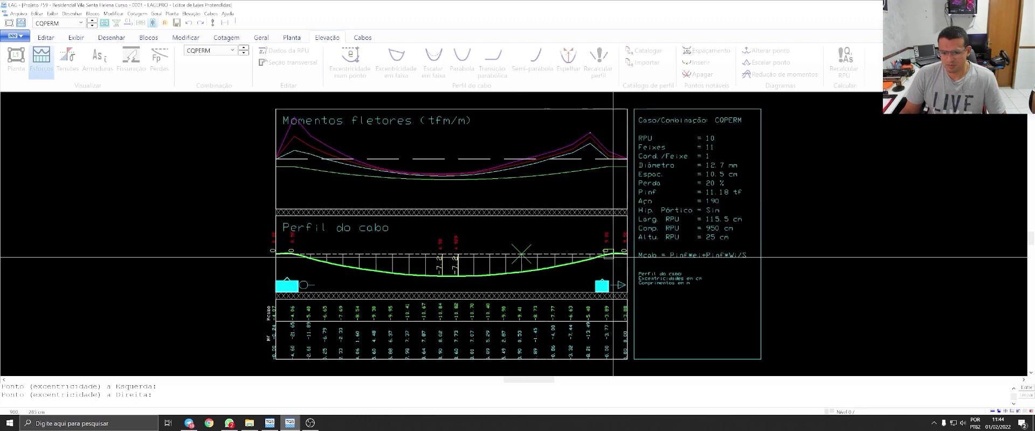
left_click(609, 256)
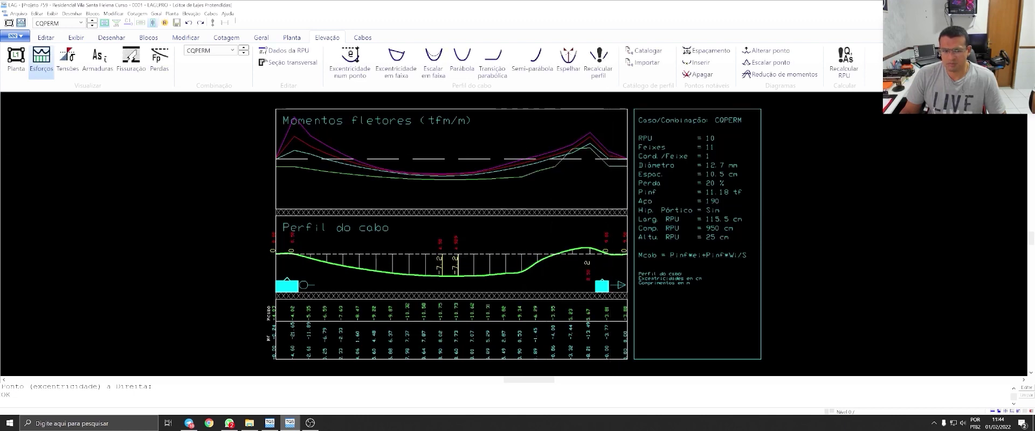
Step: Fit a second parabola on the cable profile between its left and right points
left_click(462, 60)
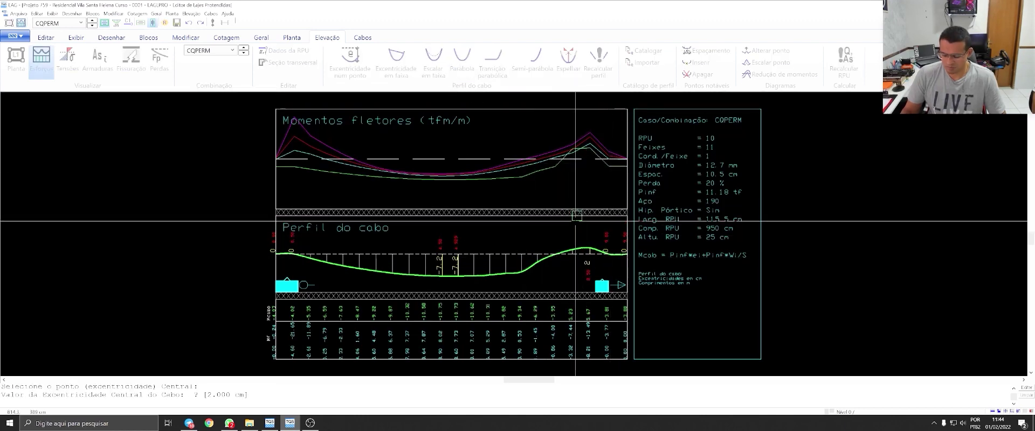
left_click(574, 221)
key("Return")
left_click(529, 173)
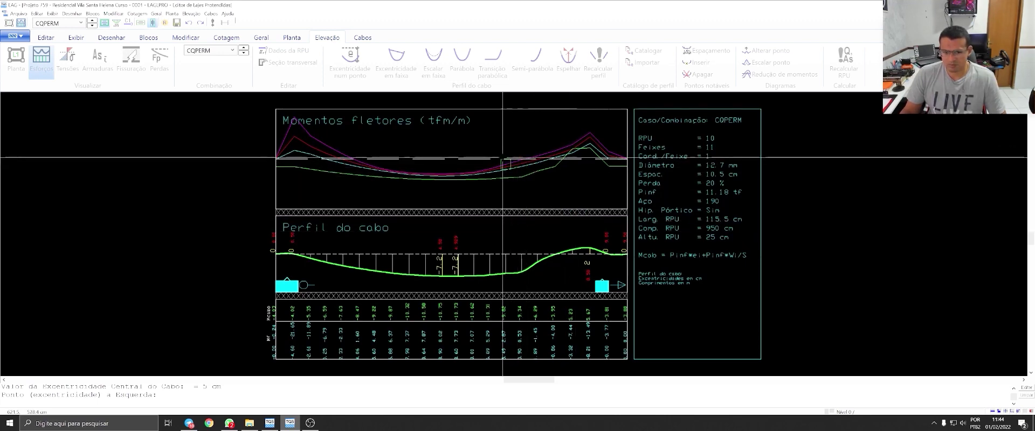
left_click(612, 168)
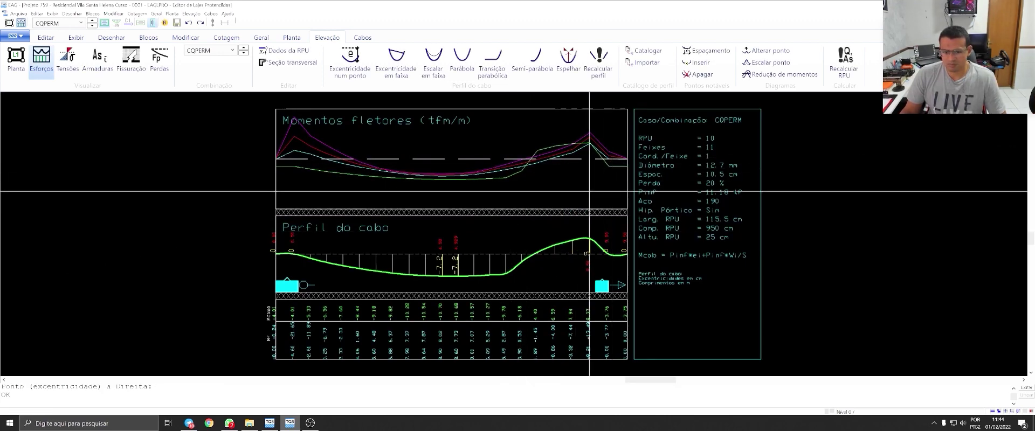
Step: Add a parabolic transition ending near the right support
left_click(492, 59)
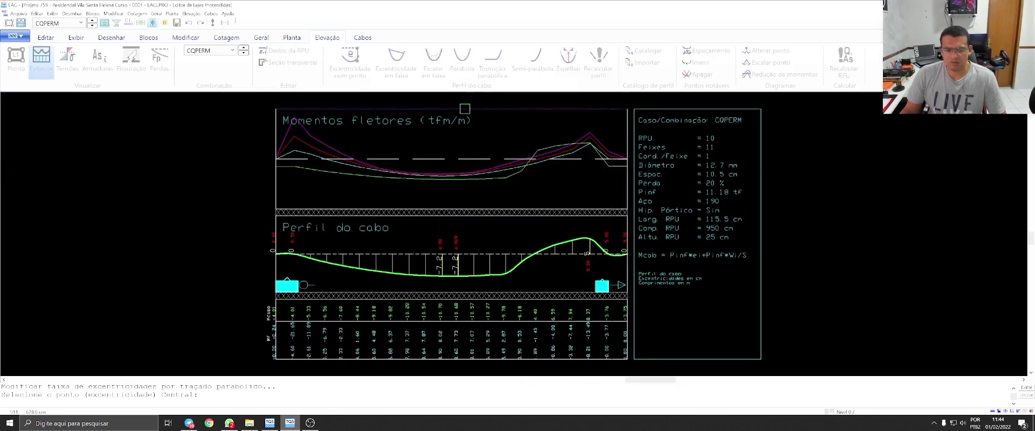
left_click(436, 267)
key("Return")
scroll(506, 253, "up", 2)
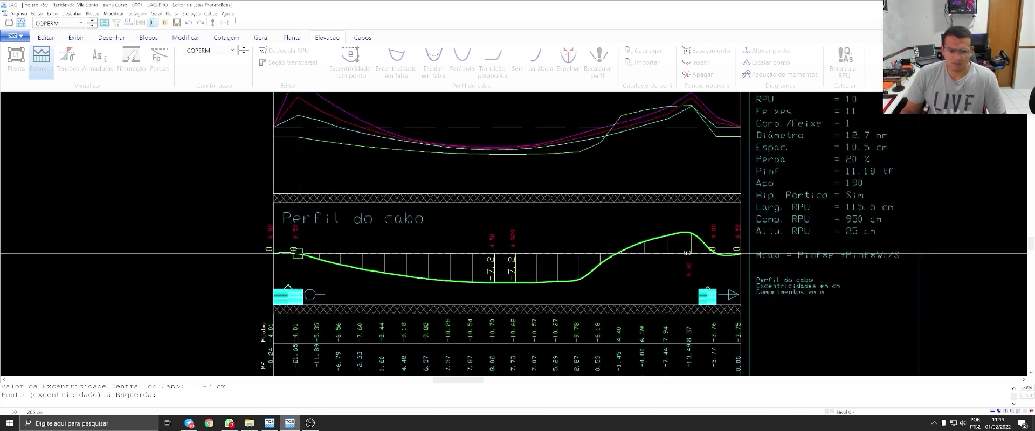
left_click(620, 257)
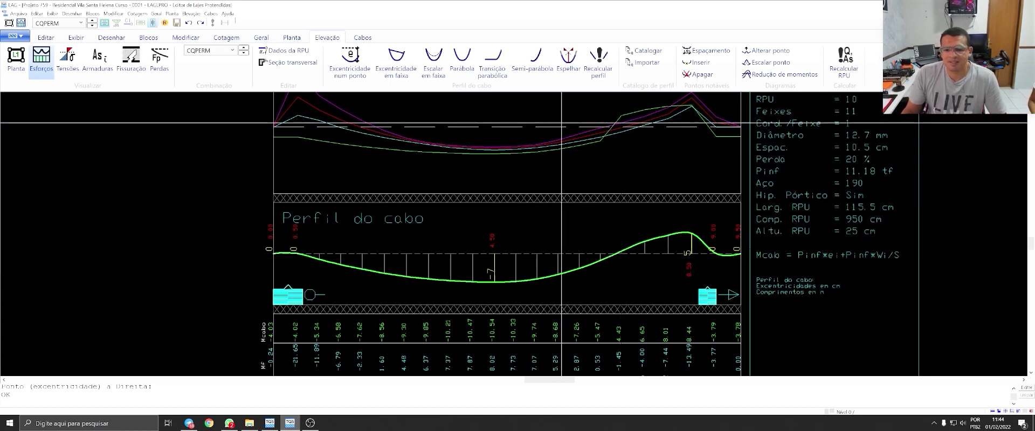
Step: Set cable point eccentricities of -4 cm and 5 cm
left_click(350, 59)
left_click(668, 233)
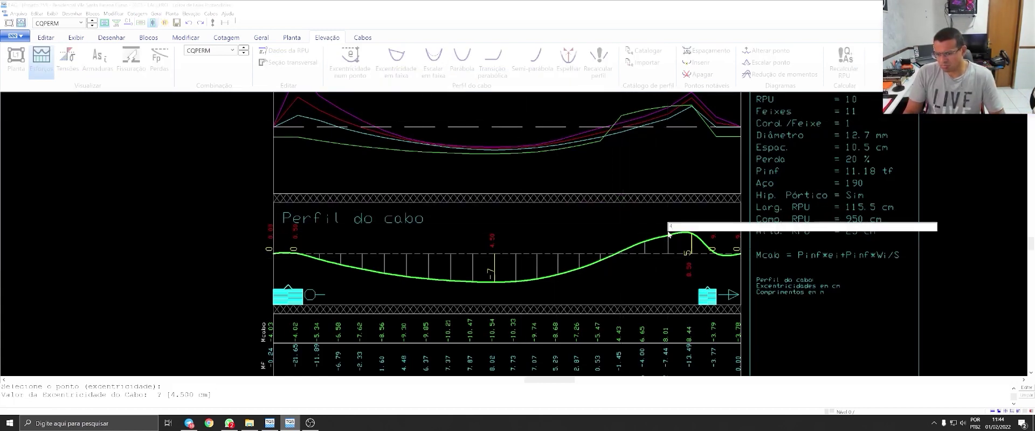
key("Return")
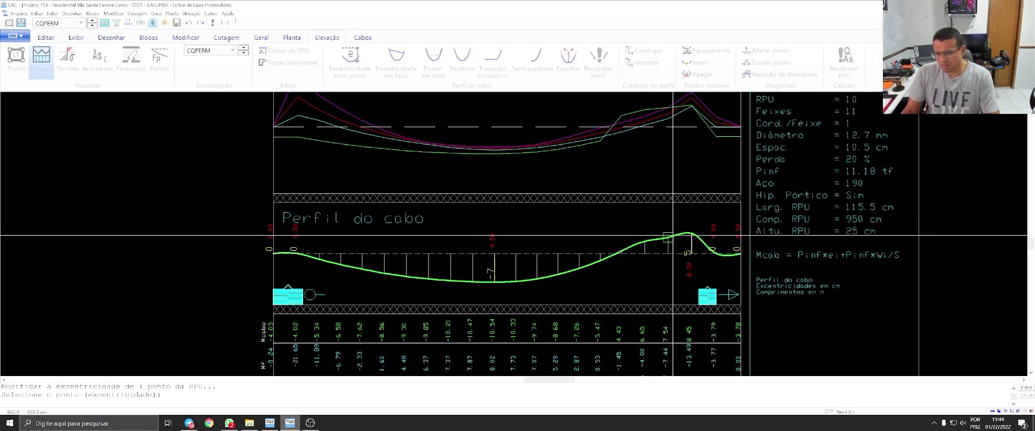
left_click(662, 236)
scroll(533, 240, "down", 2)
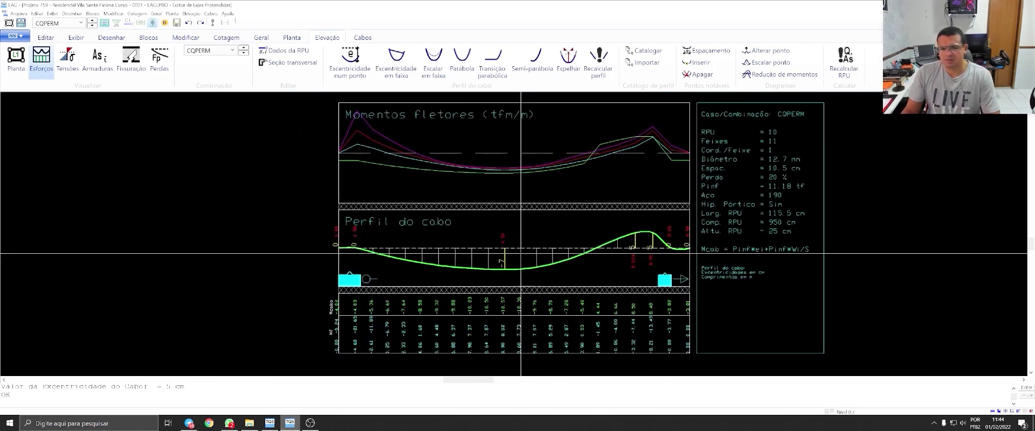
mouse_move(526, 242)
middle_mouse_down()
mouse_move(435, 226)
mouse_move(462, 236)
middle_mouse_up()
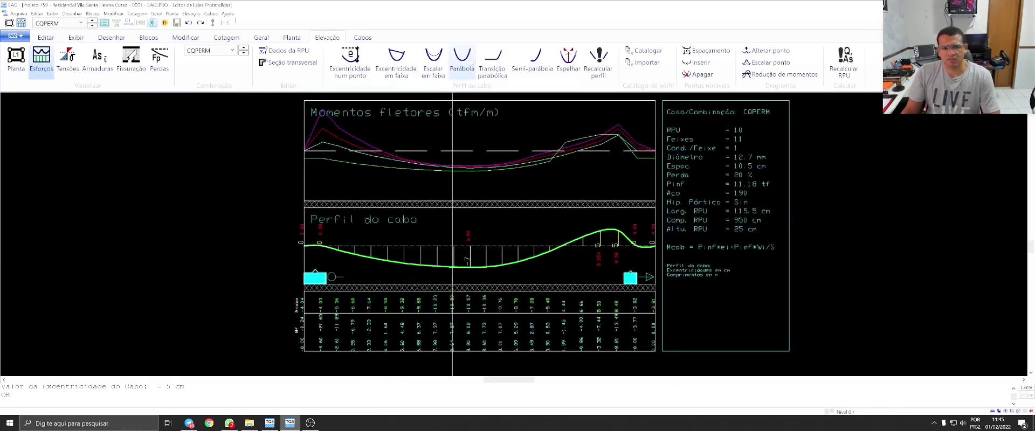
Step: Fit a parabola near the left support and set a -7 cm central point with its right-hand point
left_click(462, 59)
left_click(346, 128)
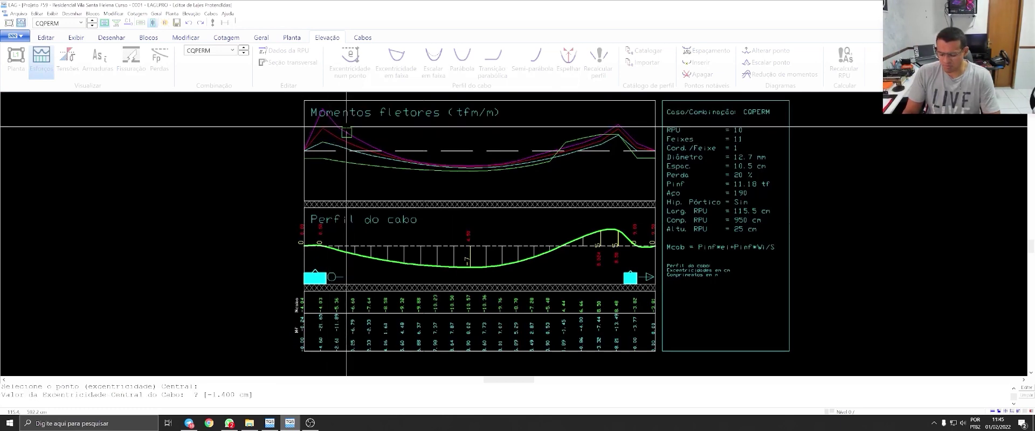
scroll(346, 129, "up", 1)
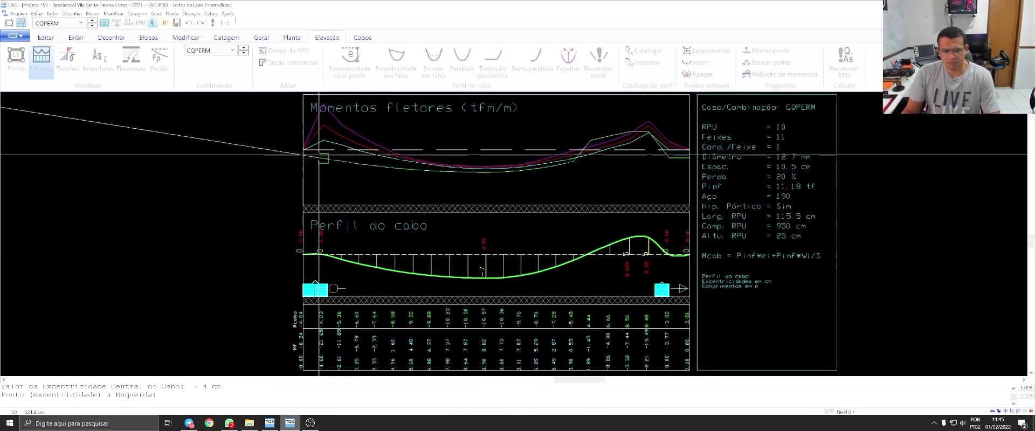
left_click(317, 164)
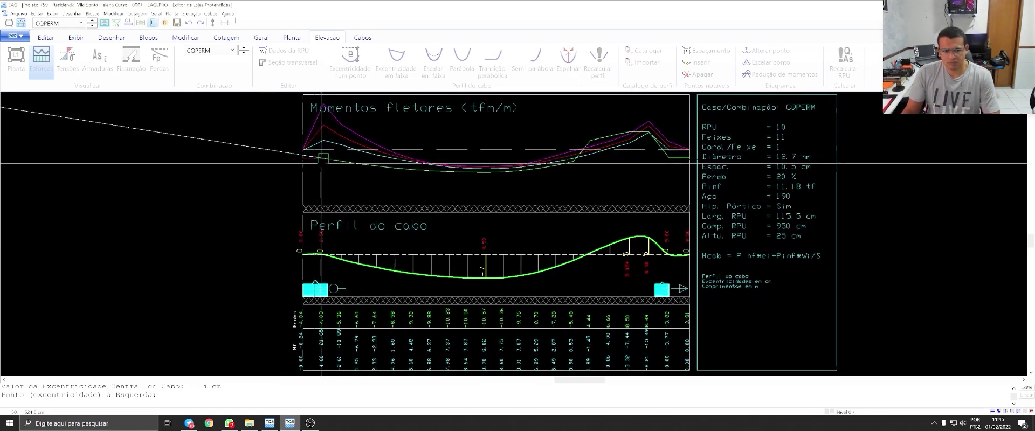
left_click(391, 171)
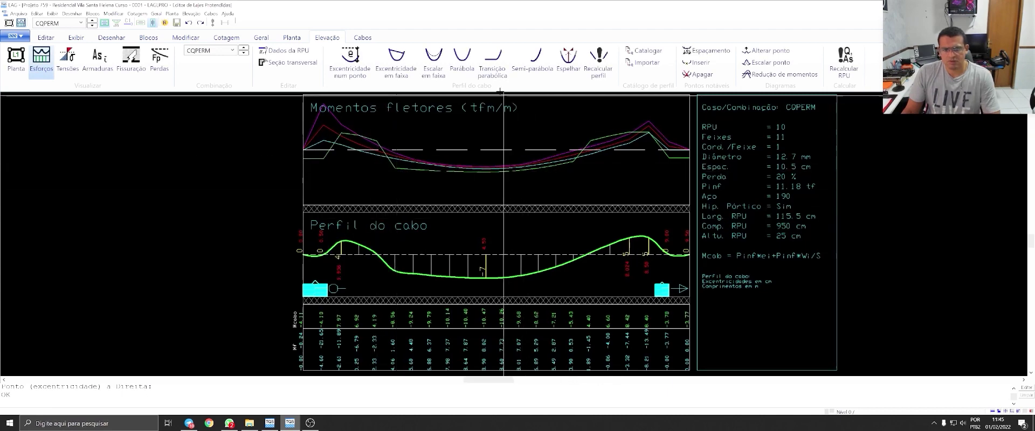
left_click(469, 261)
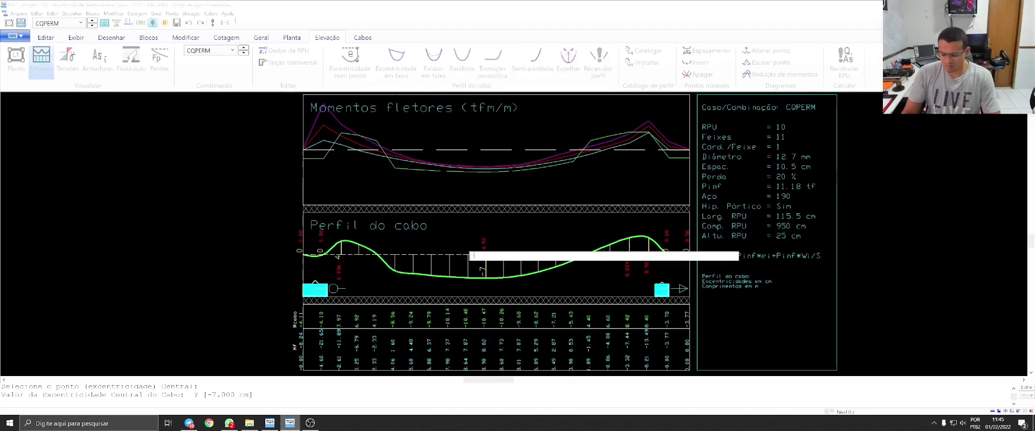
left_click(619, 237)
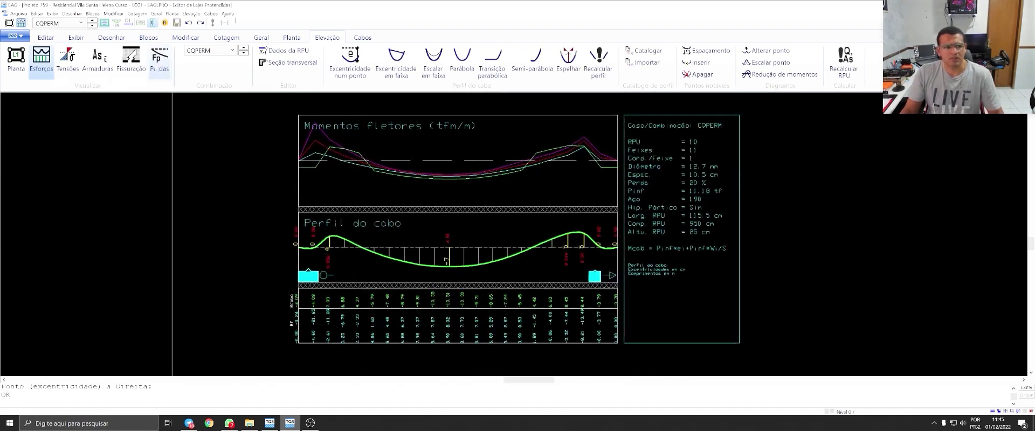
Step: Show RPU 10's CFREQ crack-width diagrams, then try and clear a cable count of 4
left_click(131, 59)
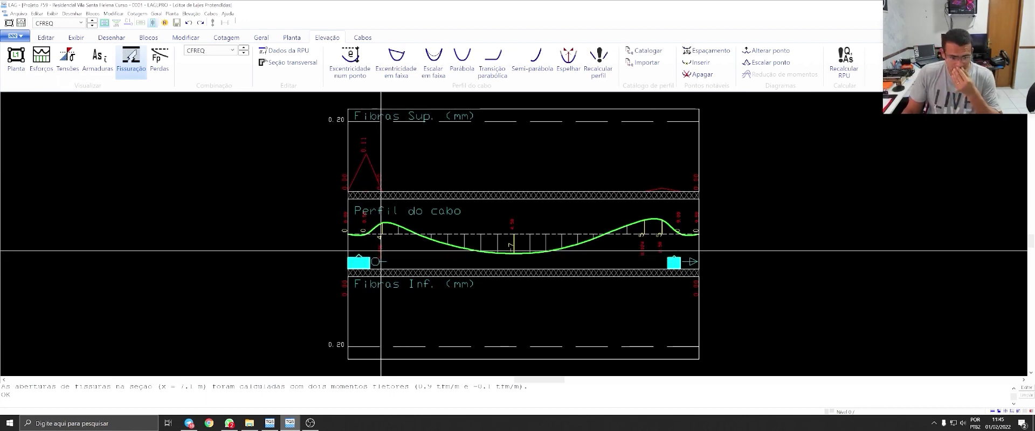
left_click(264, 52)
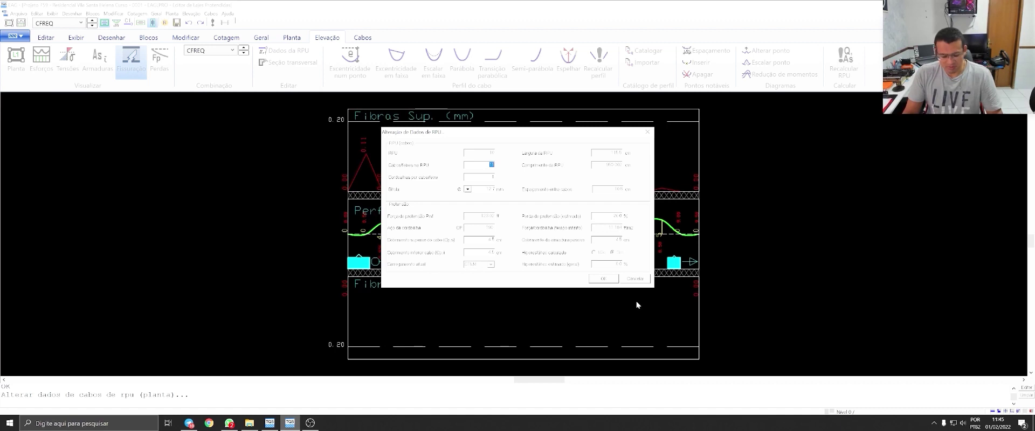
type("4")
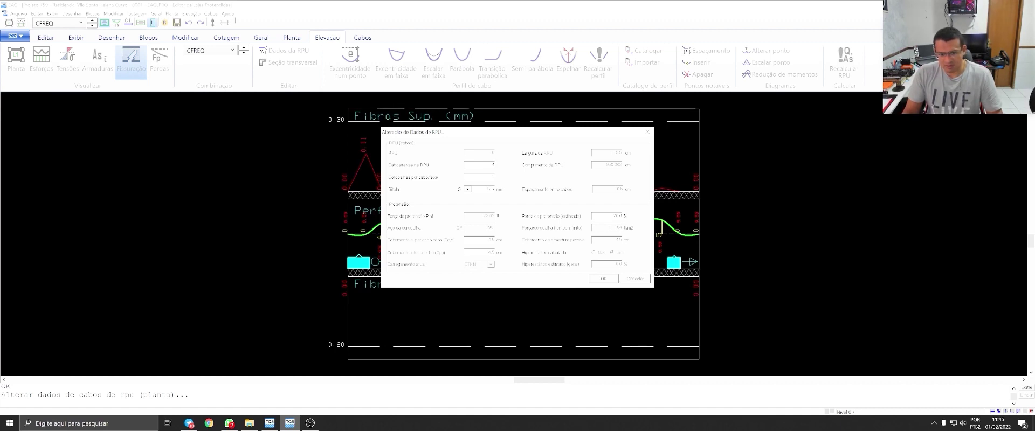
key("BackSpace")
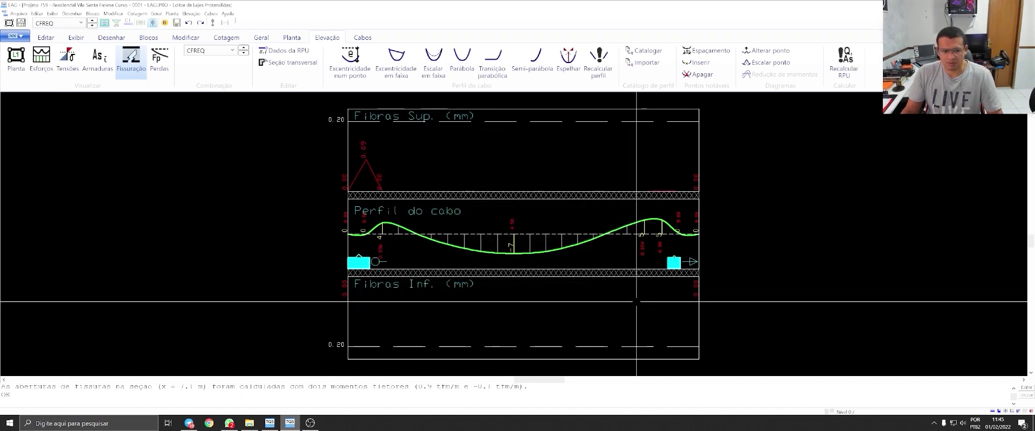
Step: Review reinforcement and fibre stresses under ATOPRO then CFREQ, and reopen the RPU cable data
left_click(102, 69)
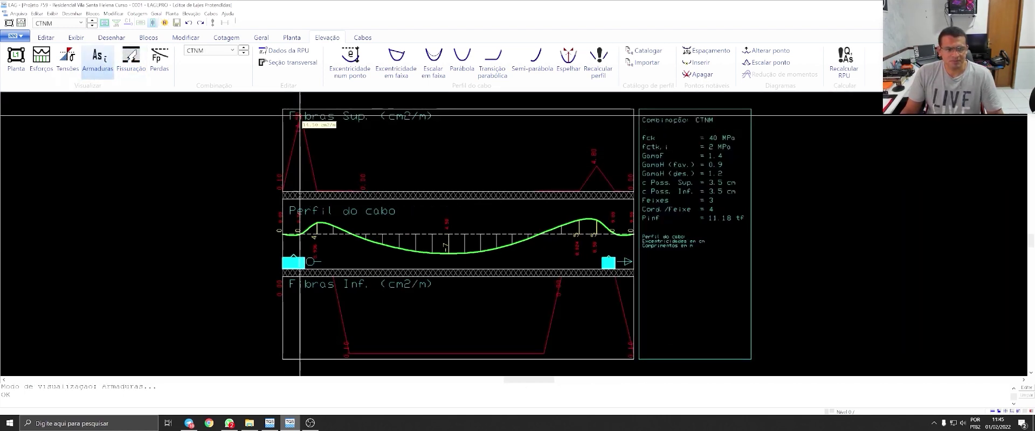
left_click(68, 60)
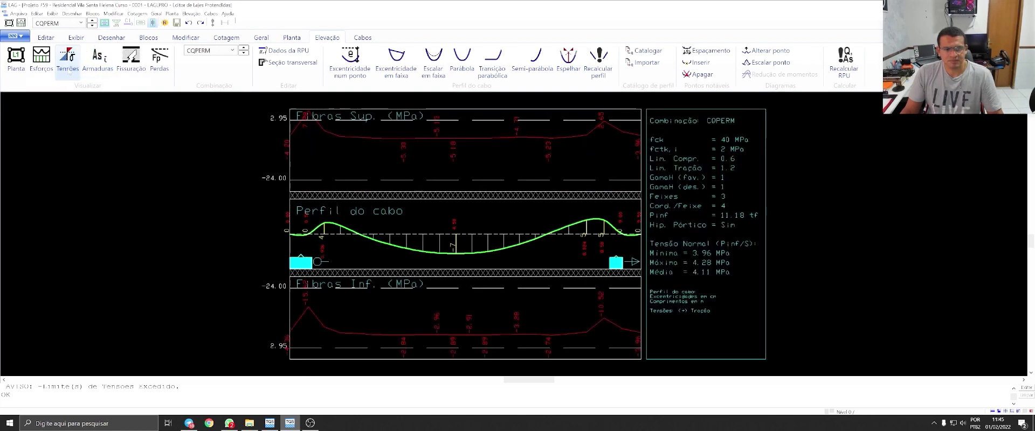
left_click(231, 50)
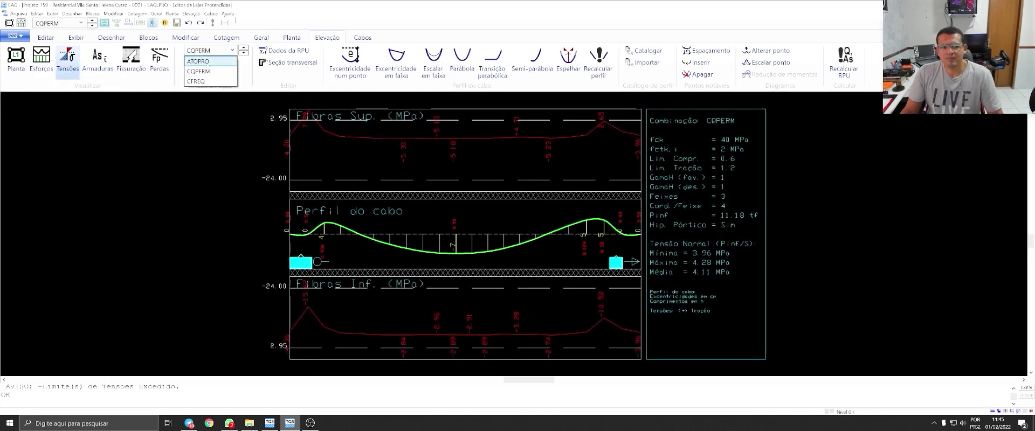
left_click(208, 66)
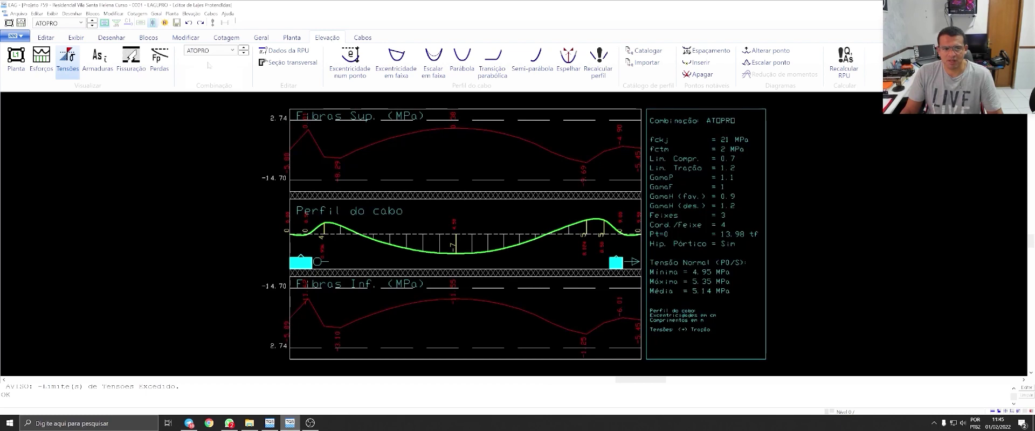
left_click(211, 53)
left_click(206, 84)
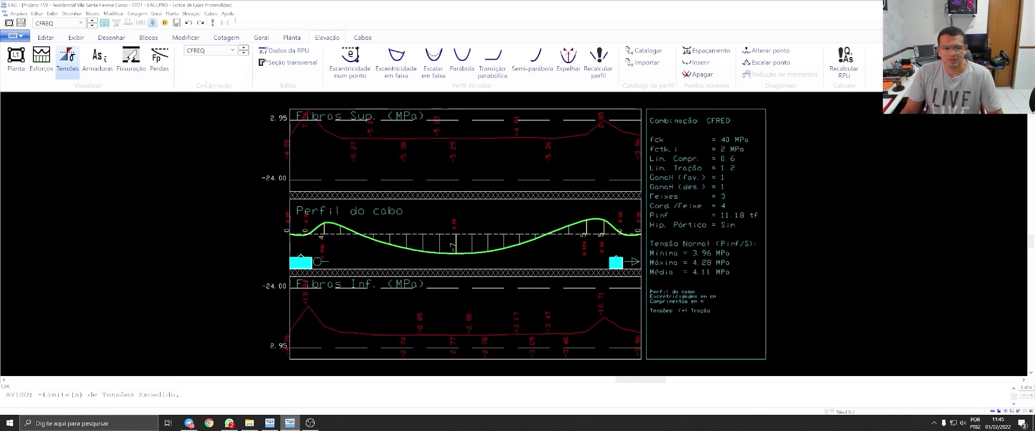
left_click(284, 50)
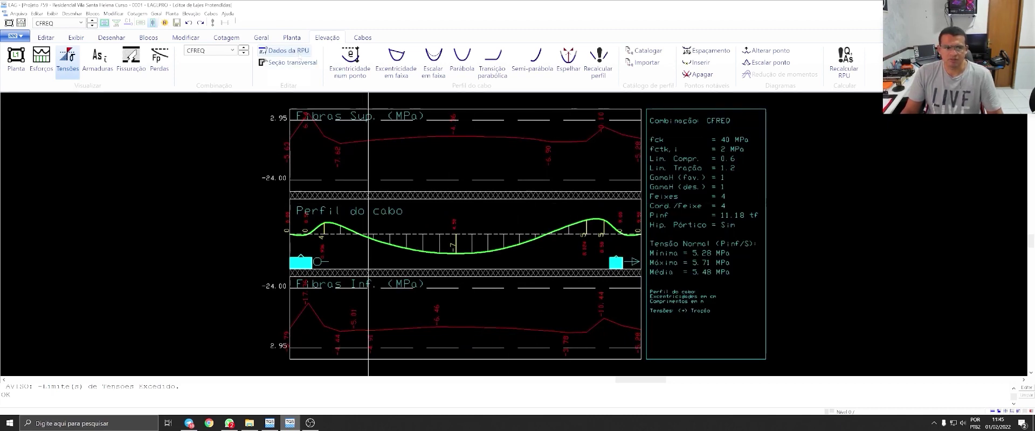
Step: Raise RPU 10's cable bundles to 4, then to 6, in the RPU data
left_click(284, 50)
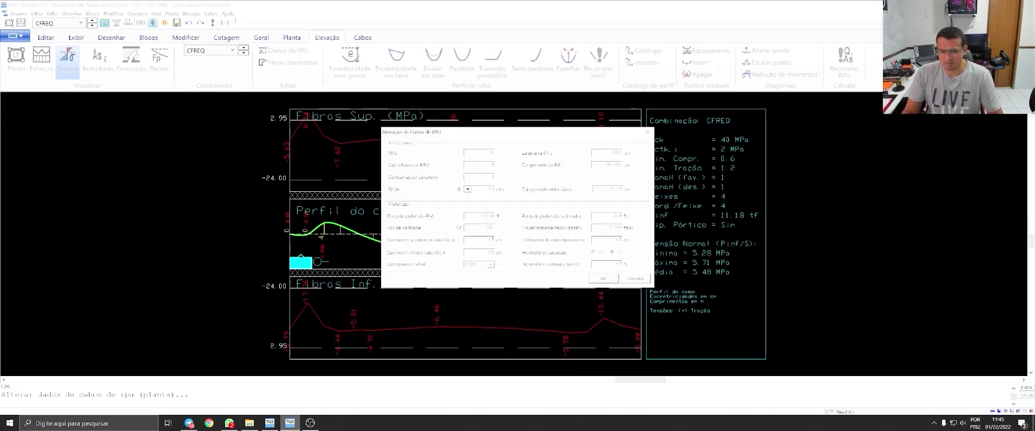
left_click(284, 50)
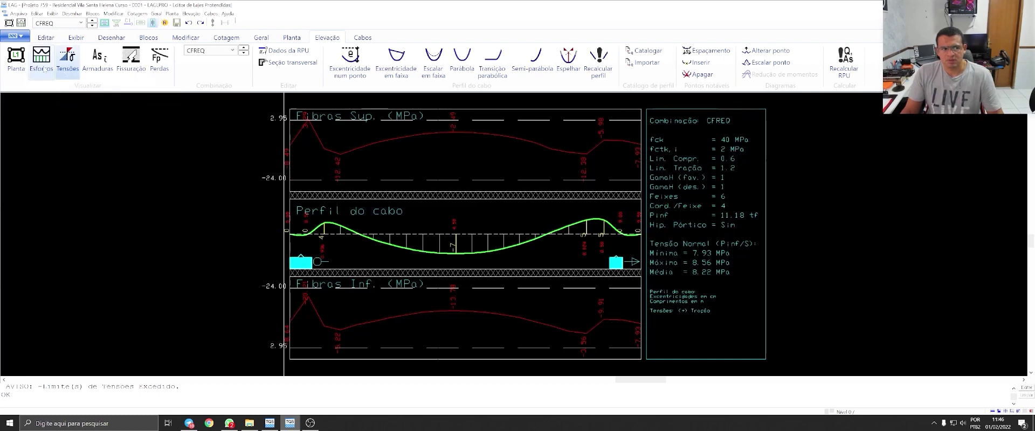
Step: Back on the plan, set the RPU width to 66.5 cm measured on the drawing
left_click(44, 62)
left_click(16, 62)
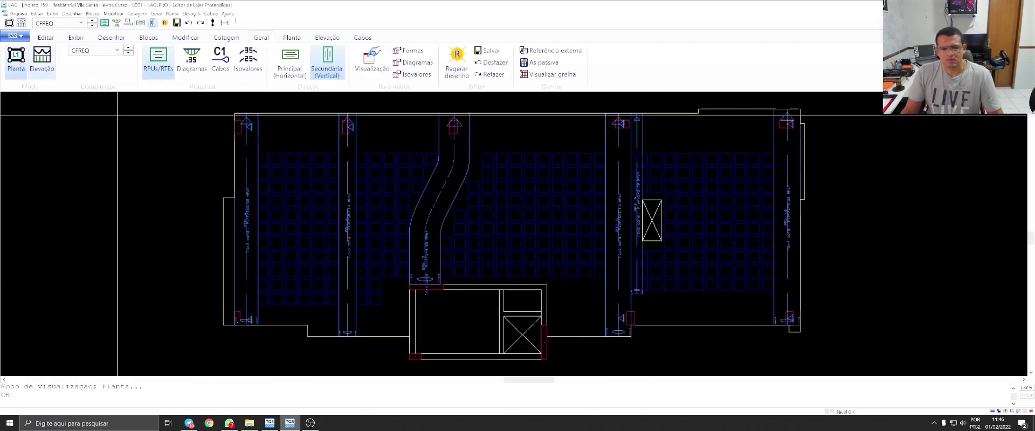
scroll(605, 301, "up", 2)
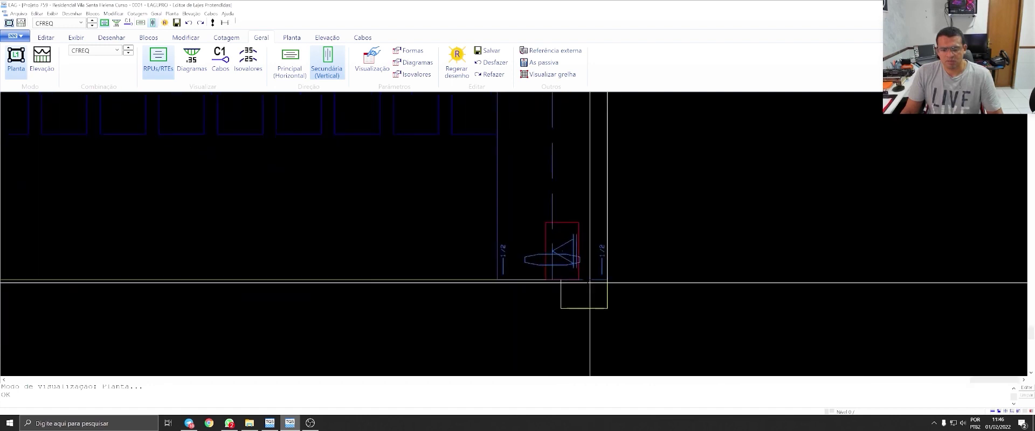
left_click(292, 37)
left_click(16, 65)
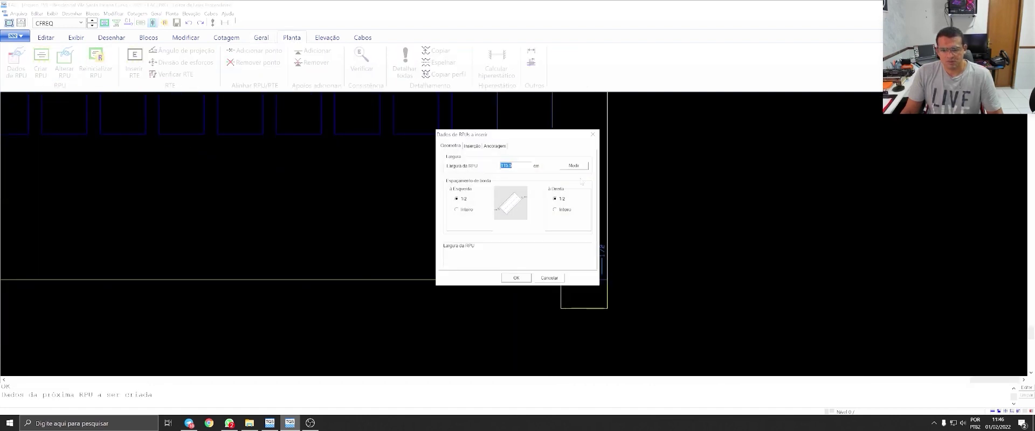
left_click(574, 167)
left_click(497, 279)
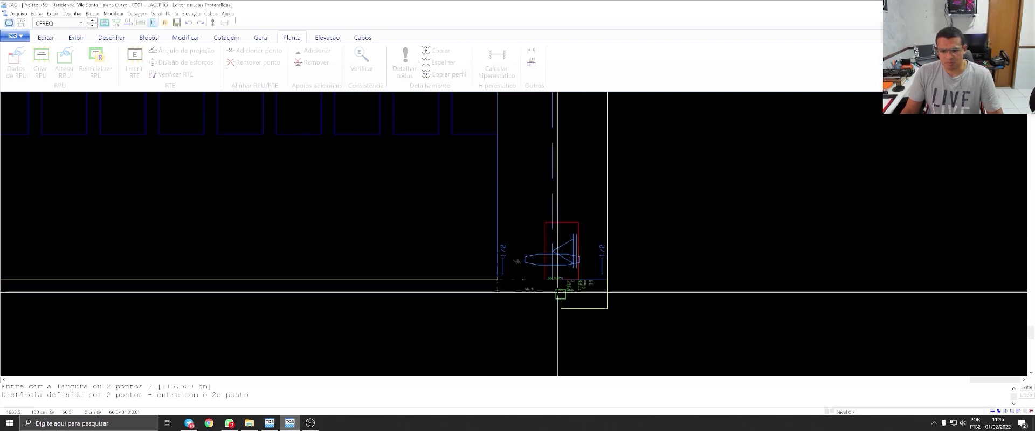
left_click(561, 285)
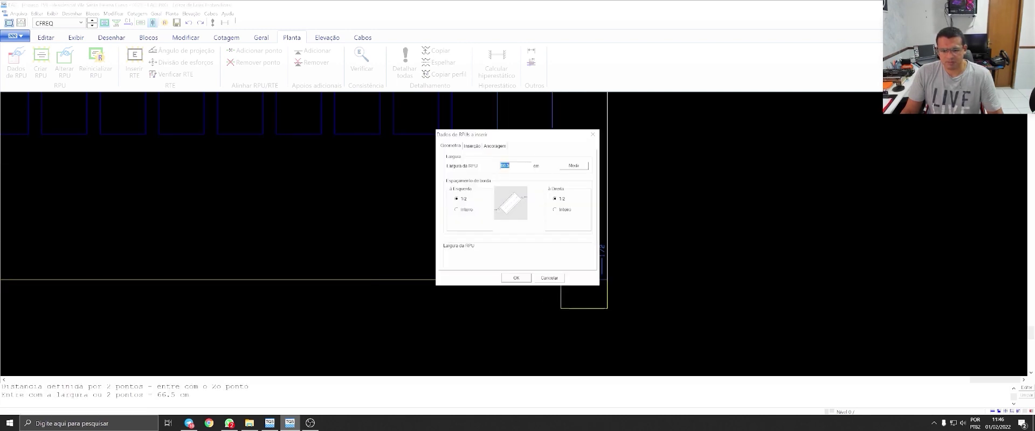
left_click(517, 277)
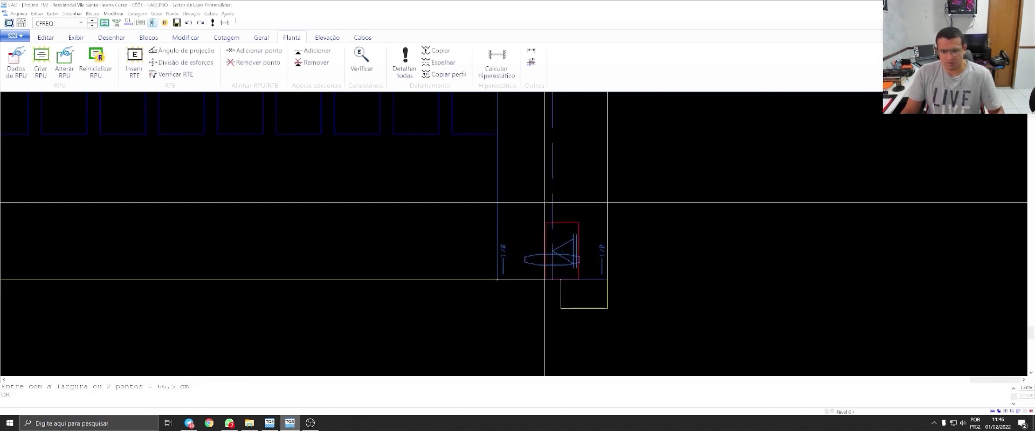
Step: Apply the new data to RPU 10 and reopen its elevation
right_click(522, 179)
left_click(552, 200)
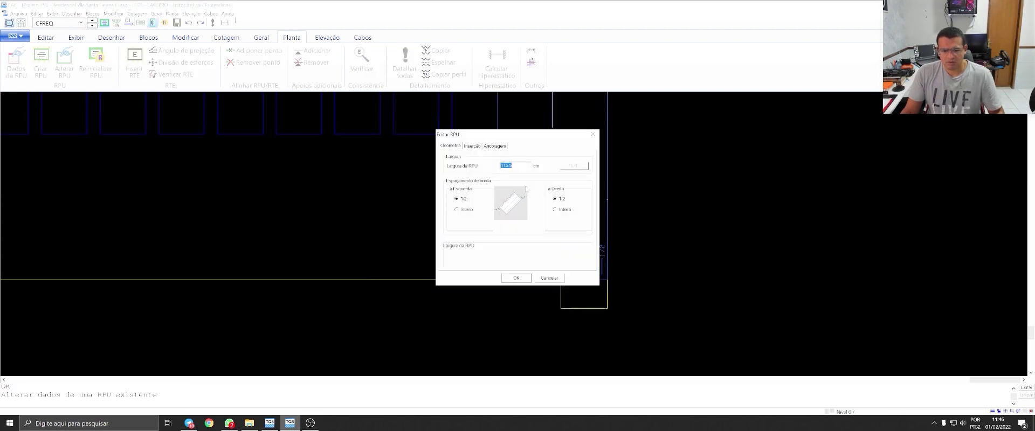
key("Return")
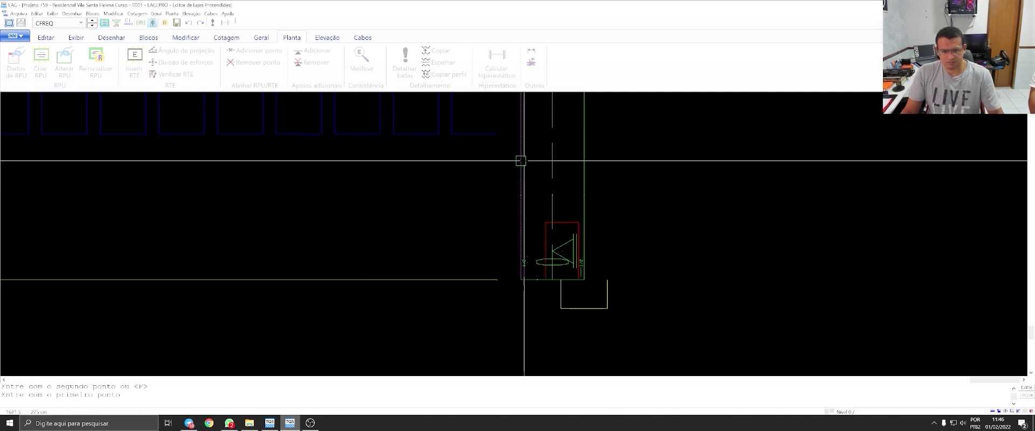
scroll(539, 216, "up", 3)
scroll(561, 275, "up", 2)
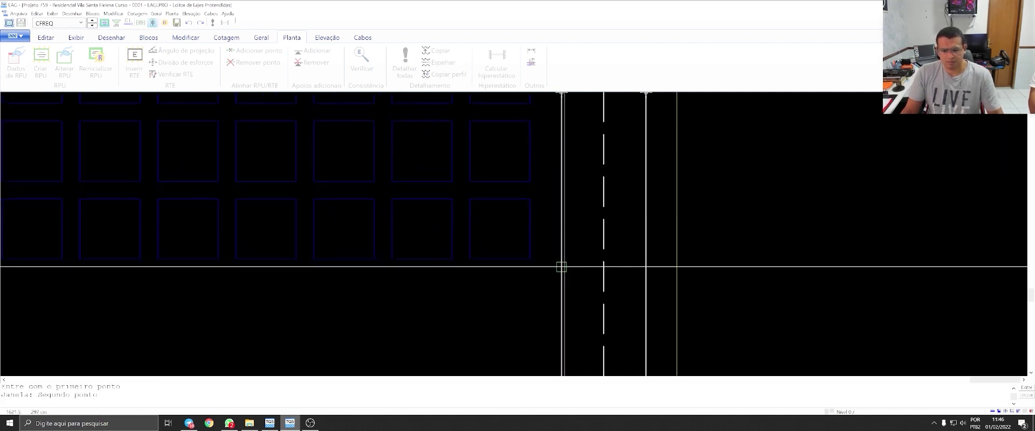
left_click(534, 246)
scroll(533, 245, "down", 3)
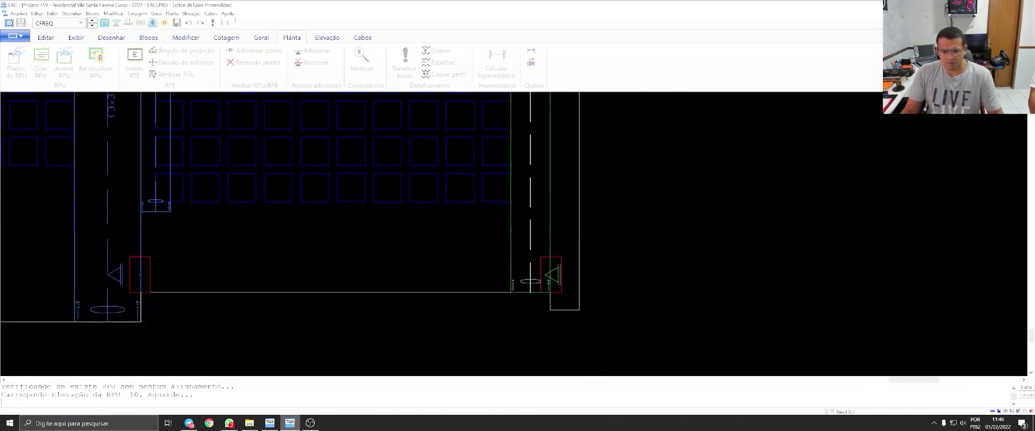
left_click(536, 245)
Step: Check the crack-width diagrams and RPU cable data, then return to bending moments
left_click(131, 59)
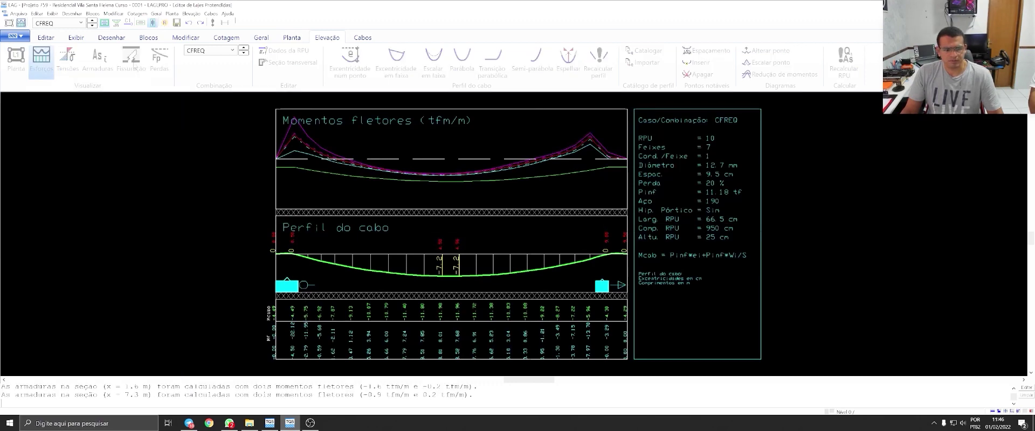
left_click(276, 54)
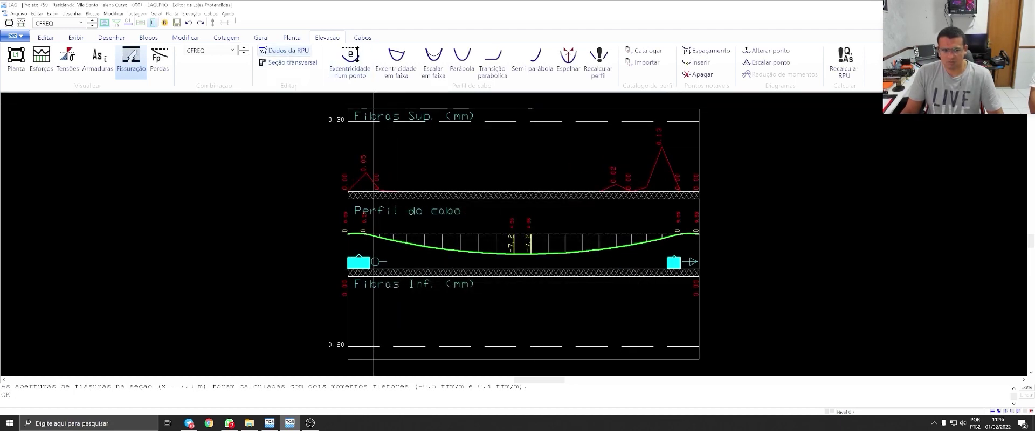
left_click(280, 50)
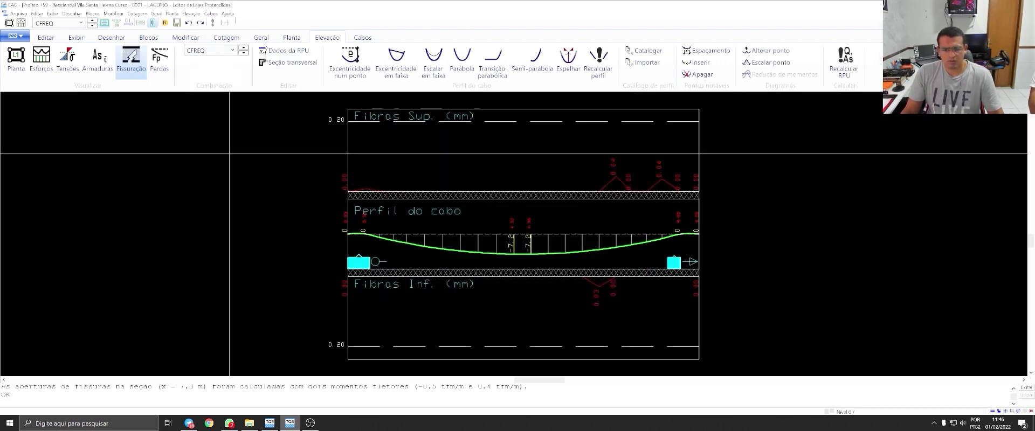
left_click(41, 59)
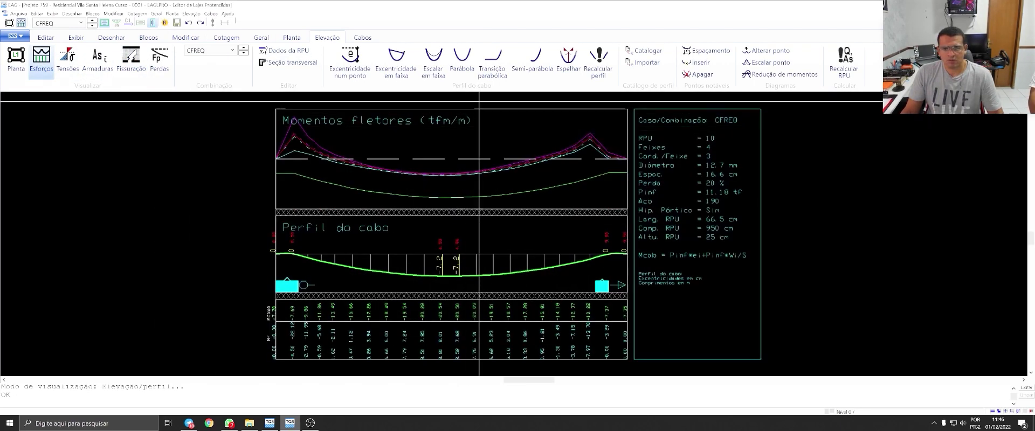
Step: Fit a parabola with -5 cm central eccentricity rising near the right support, then return to plan
left_click(462, 59)
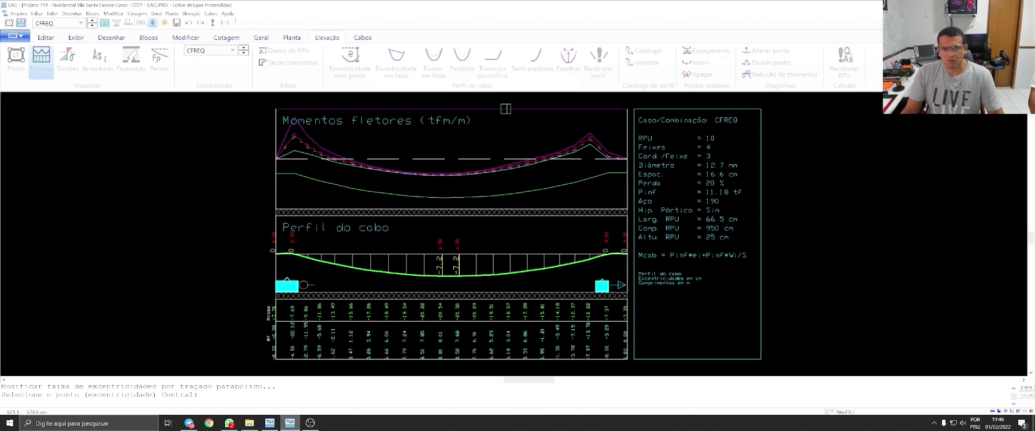
left_click(580, 118)
type("-5")
key("Return")
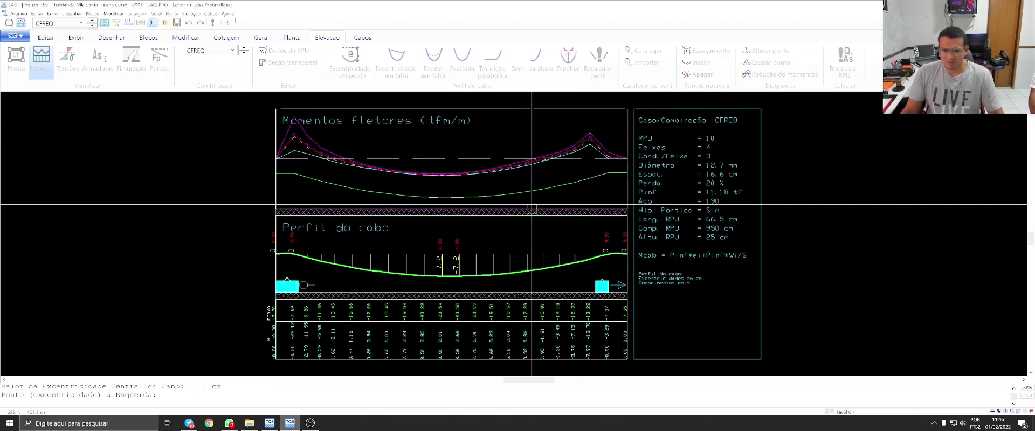
left_click(530, 251)
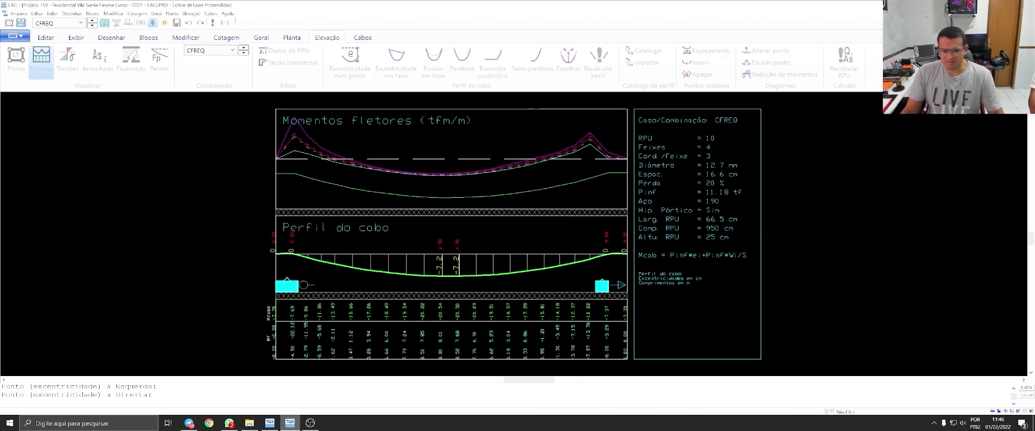
left_click(608, 255)
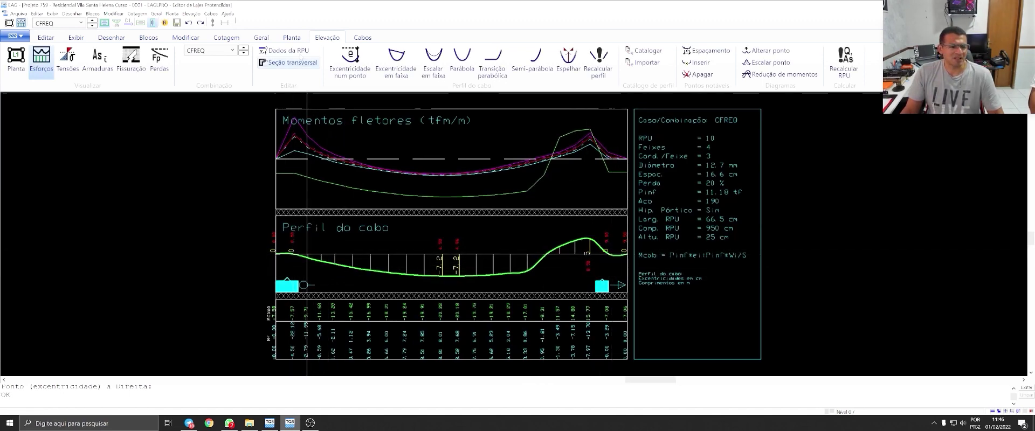
left_click(16, 59)
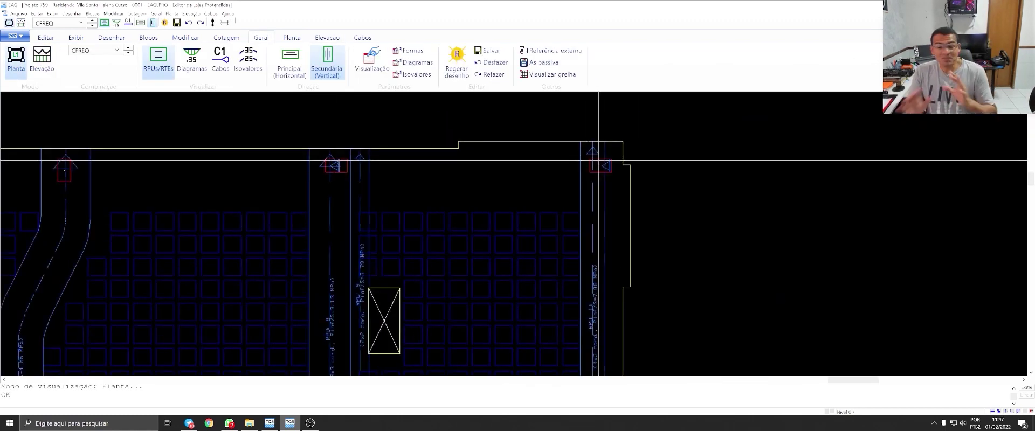
mouse_move(600, 164)
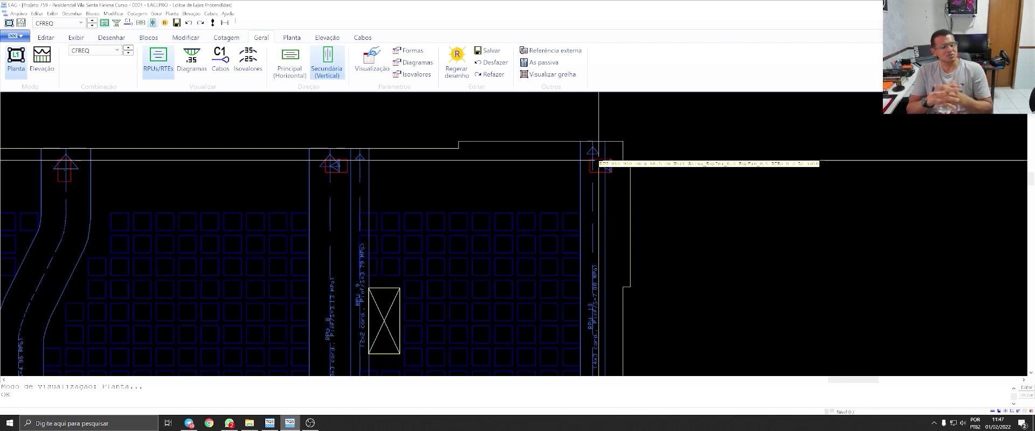
Step: Survey the slab plan, then reopen RPU 10's elevation with bending moments and cable profile
middle_click_drag(598, 160, 572, 163)
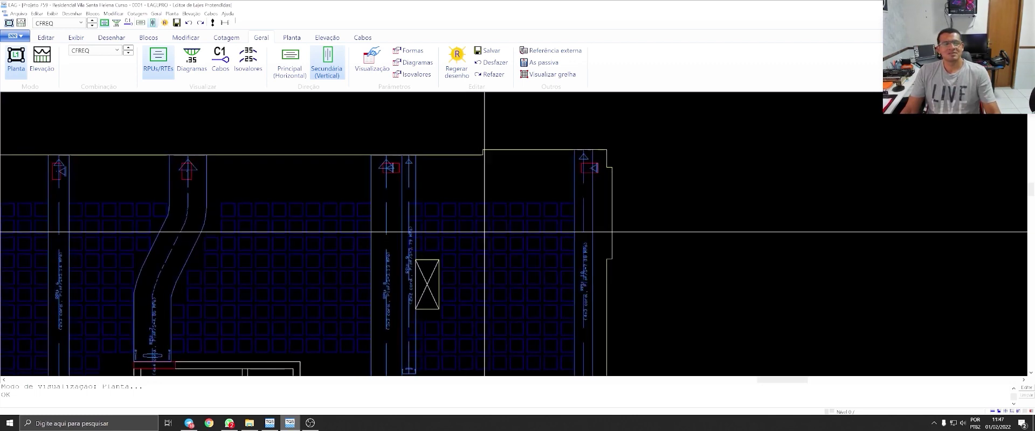
scroll(572, 162, "down", 2)
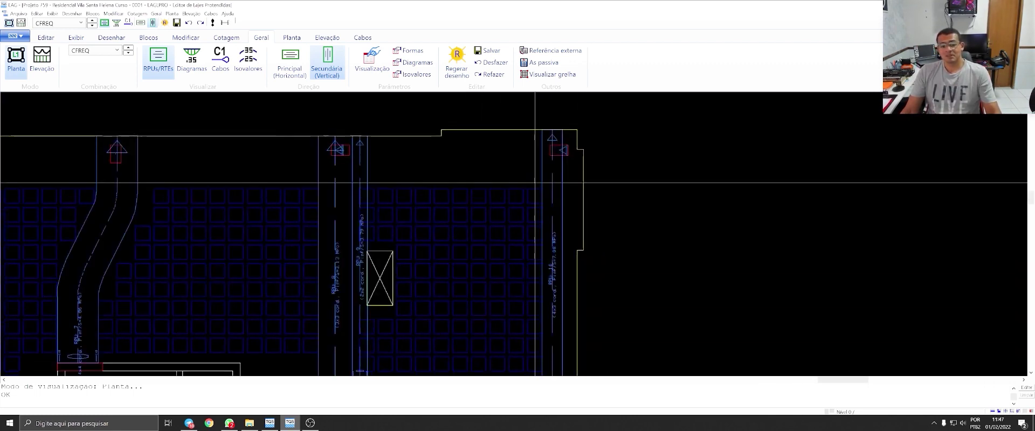
middle_click_drag(489, 171, 500, 175)
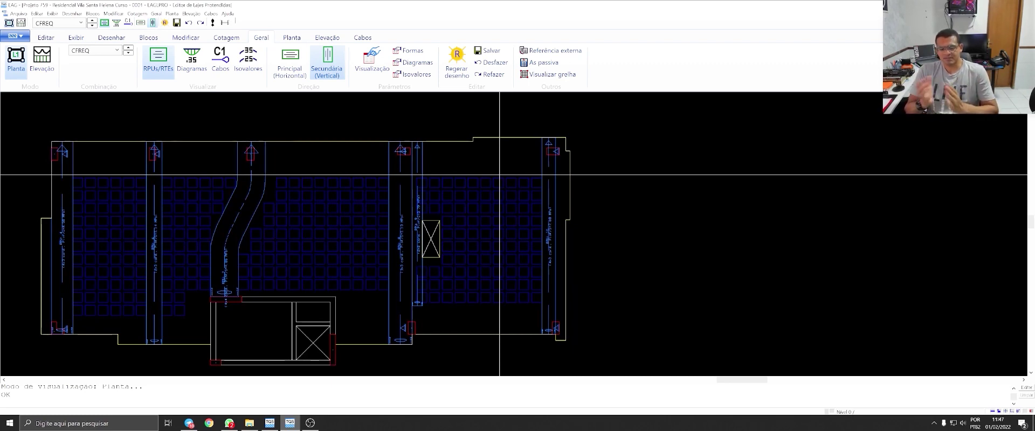
scroll(541, 223, "up", 3)
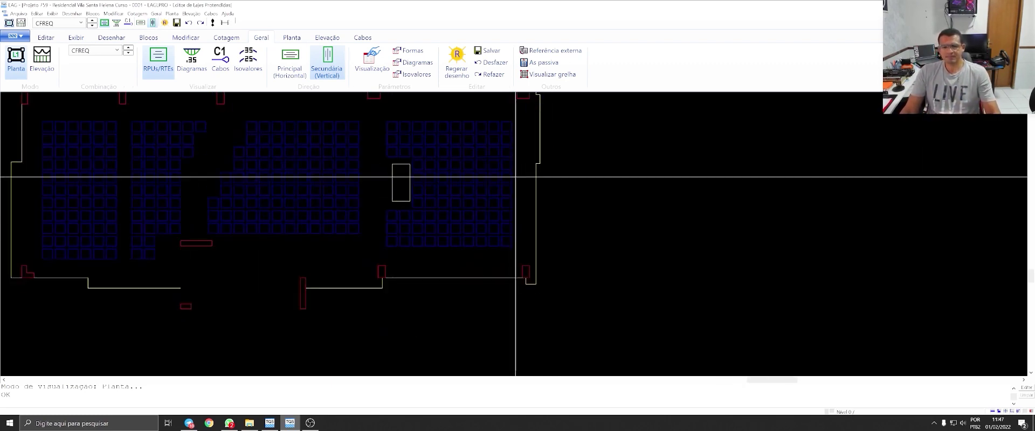
left_click(512, 223)
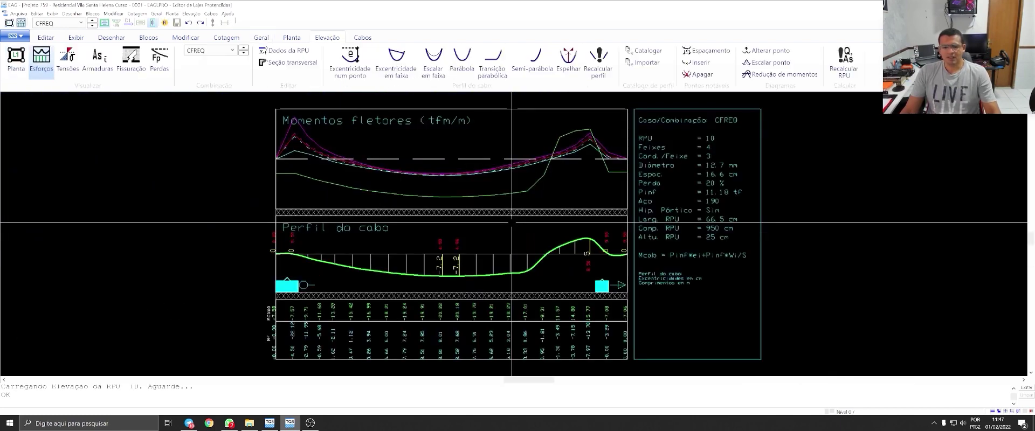
Step: Review RPU 10's crack width, required reinforcement and fibre stress diagrams, then switch to CFREQ
left_click(131, 63)
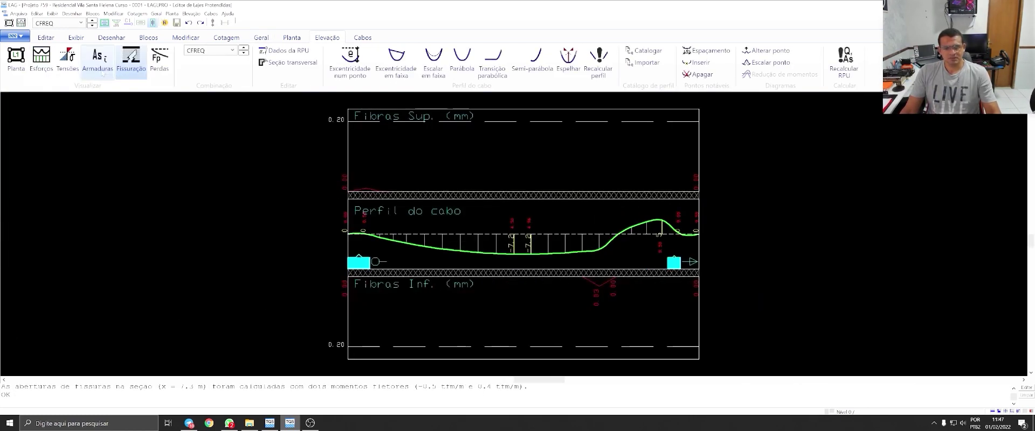
left_click(98, 60)
left_click(70, 69)
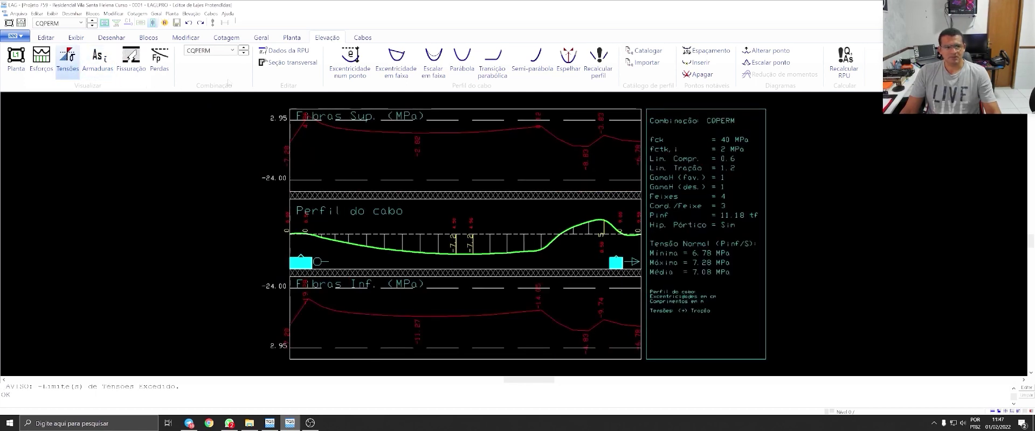
left_click(216, 51)
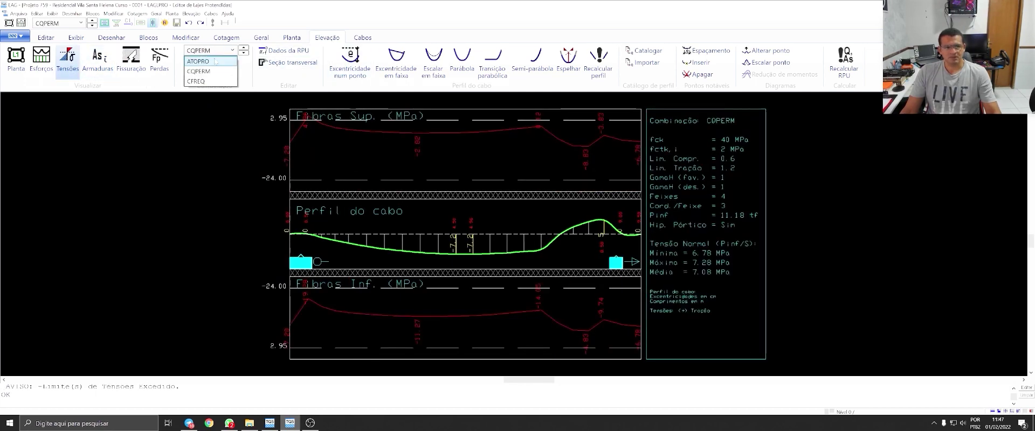
left_click(210, 81)
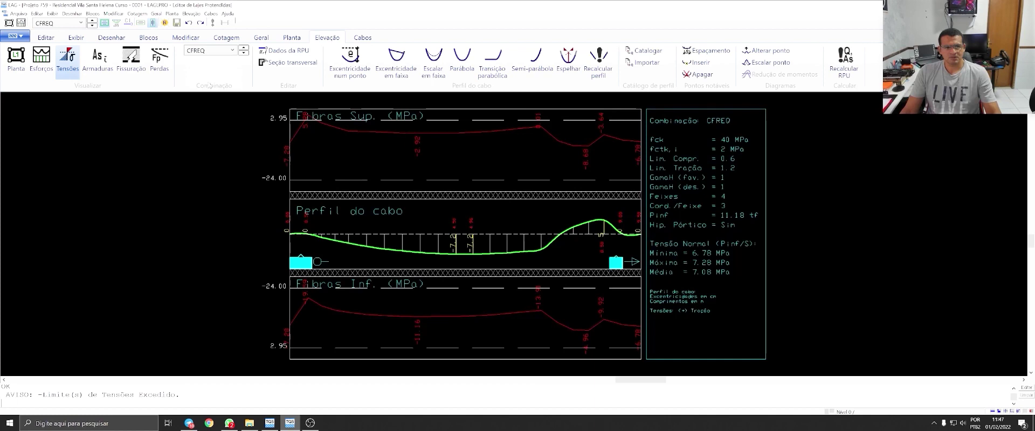
Step: Switch the diagrams to ATOPRO, pick a parabola centre on the cable, then show bending moments
left_click(217, 54)
left_click(209, 62)
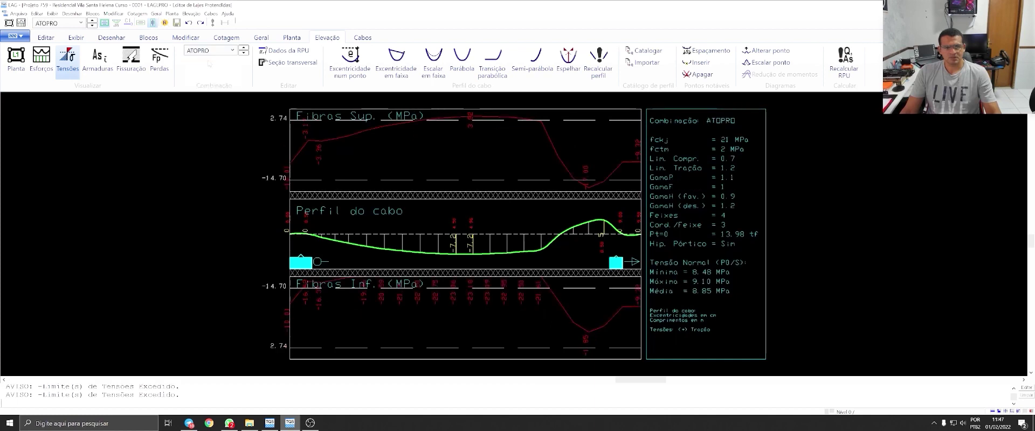
left_click(462, 58)
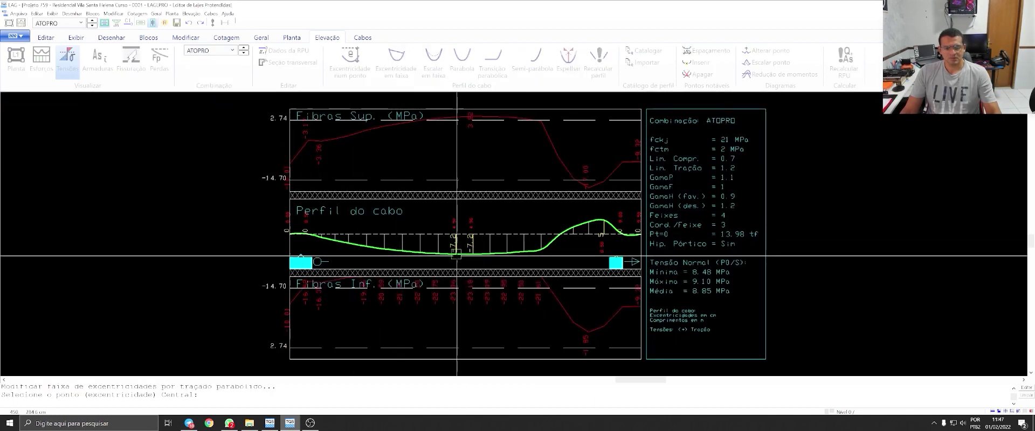
left_click(419, 233)
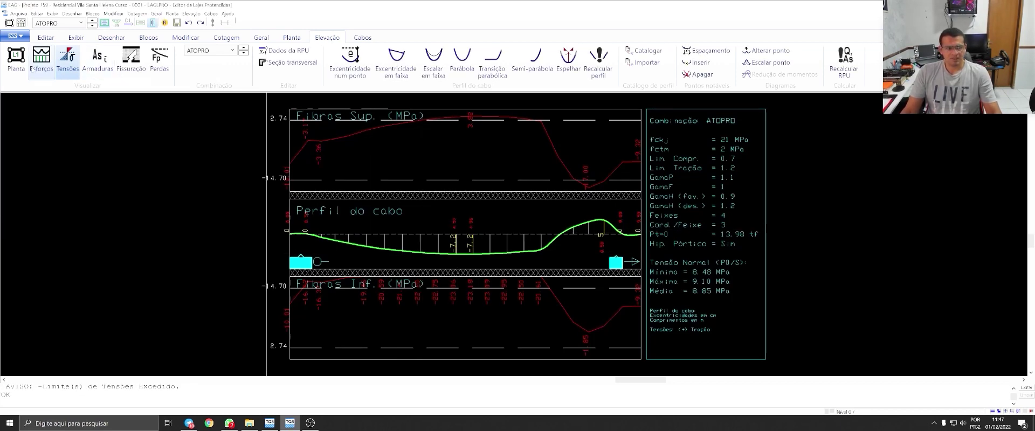
left_click(34, 67)
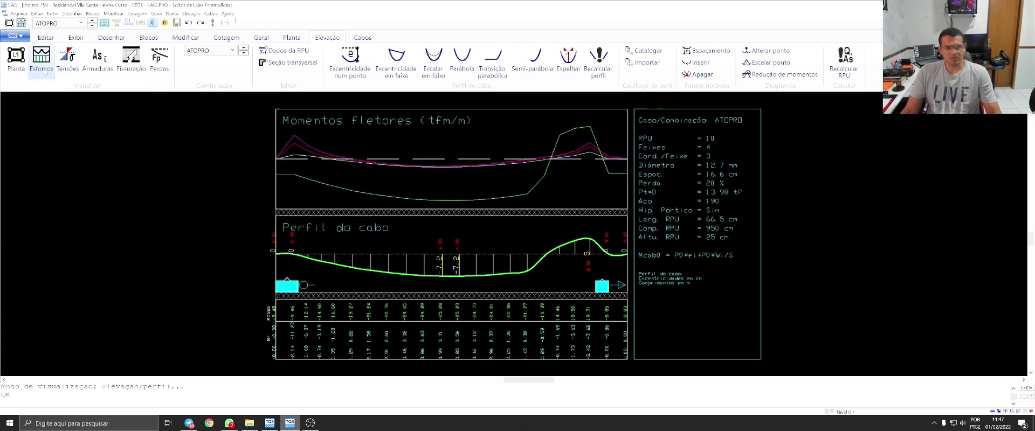
Step: Add a parabola near the left support using the suggested central eccentricity
left_click(470, 62)
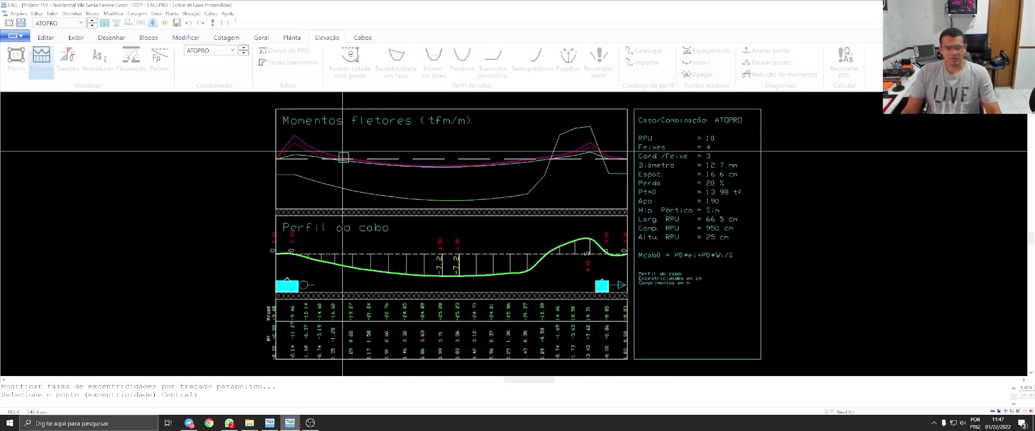
left_click(301, 131)
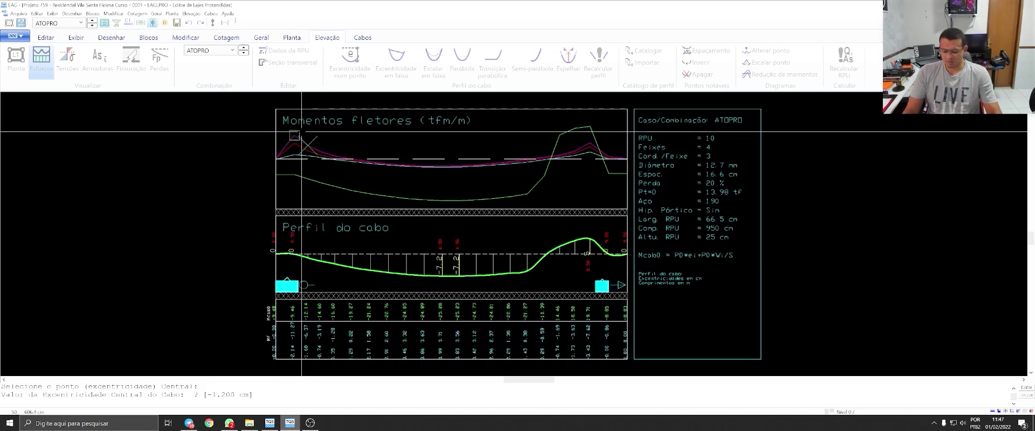
key("Return")
left_click(277, 252)
scroll(277, 252, "up", 2)
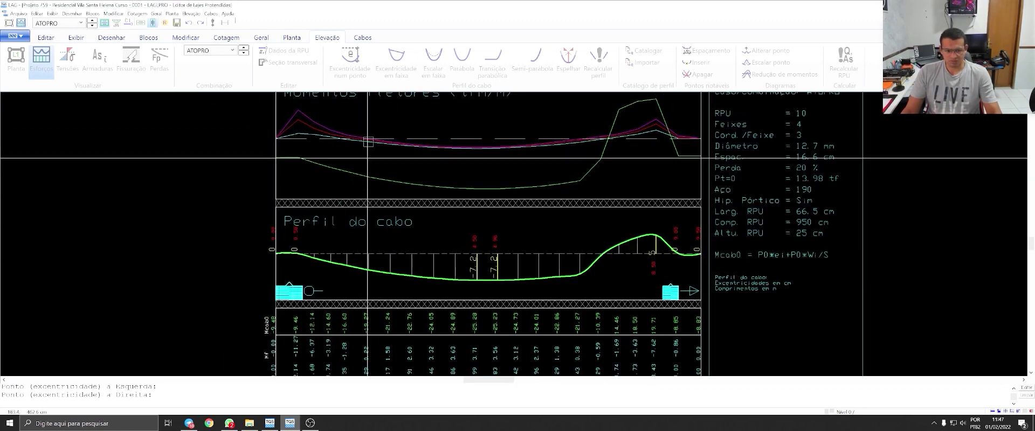
left_click(393, 140)
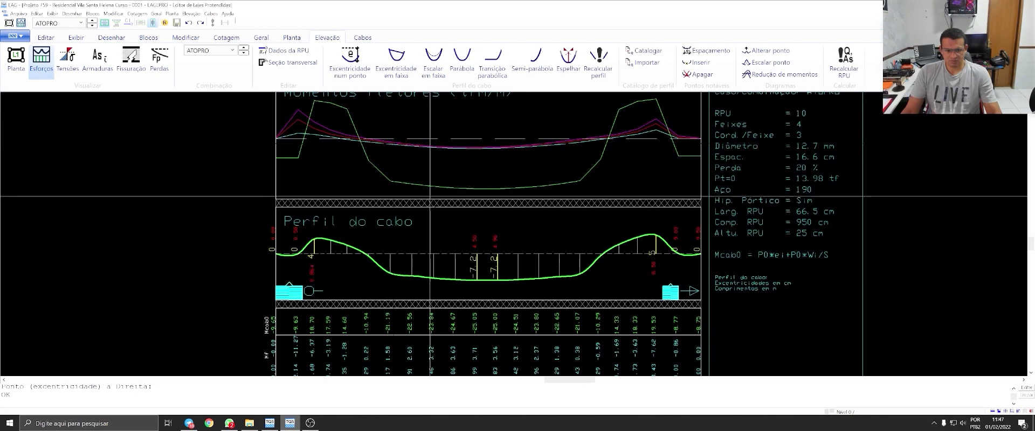
Step: Add a parabola across the main span, dipping to -6 cm at midspan
left_click(471, 61)
left_click(490, 274)
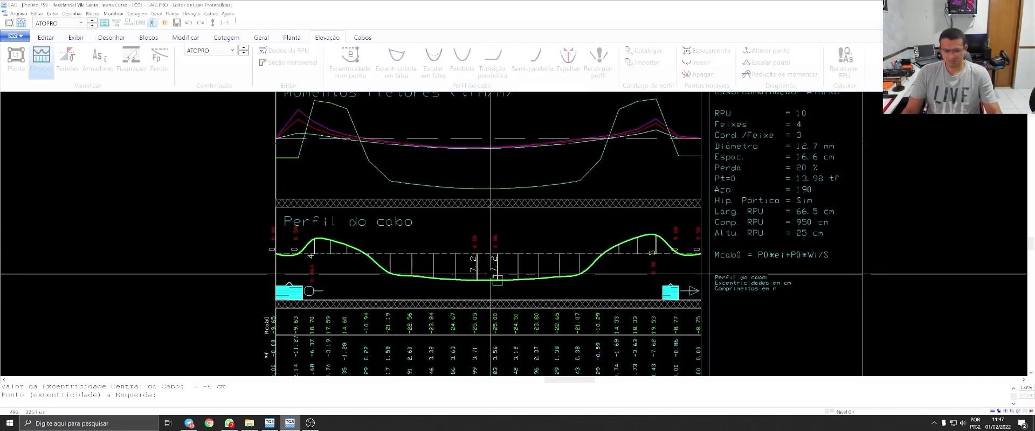
left_click(340, 238)
left_click(617, 233)
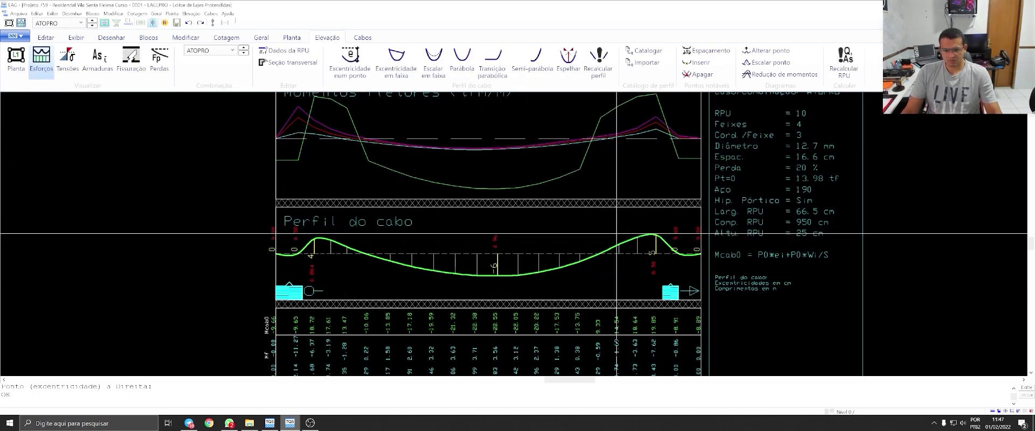
scroll(492, 219, "down", 1)
scroll(493, 222, "down", 1)
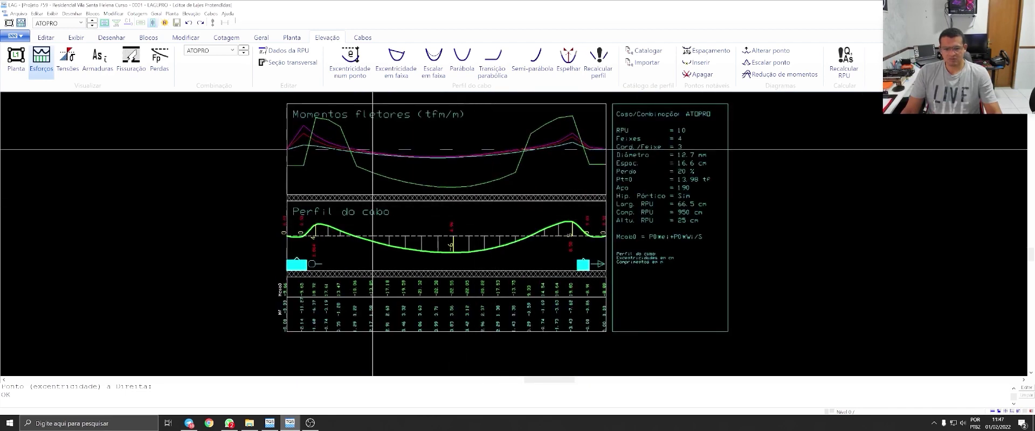
Step: Show RPU 10's CTNM crack width and reinforcement diagrams, then raise strands per tendon to 4
left_click(131, 58)
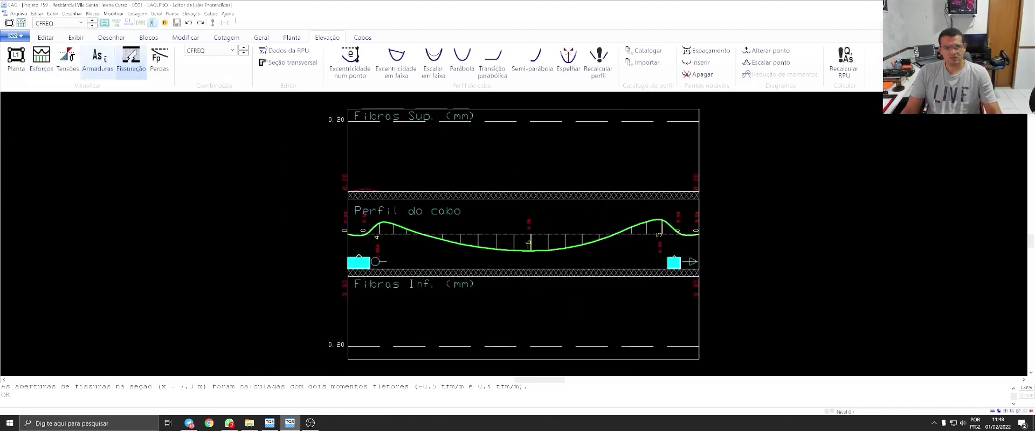
left_click(98, 59)
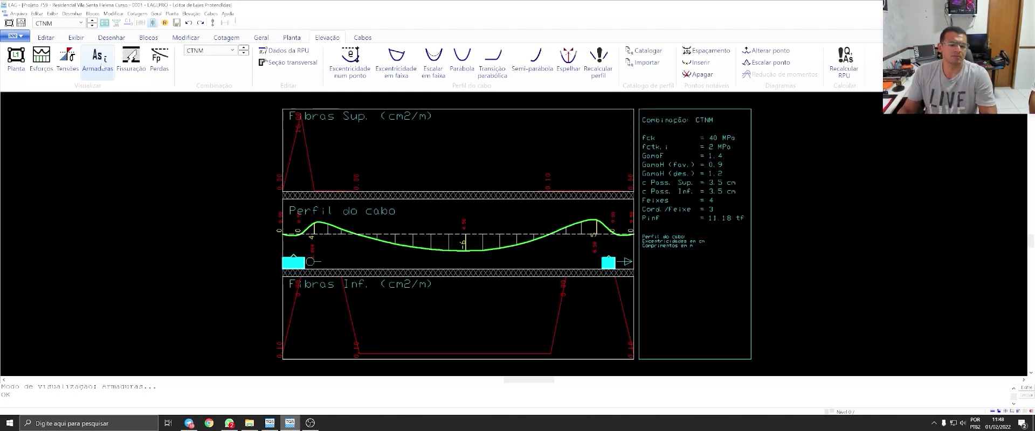
left_click(285, 50)
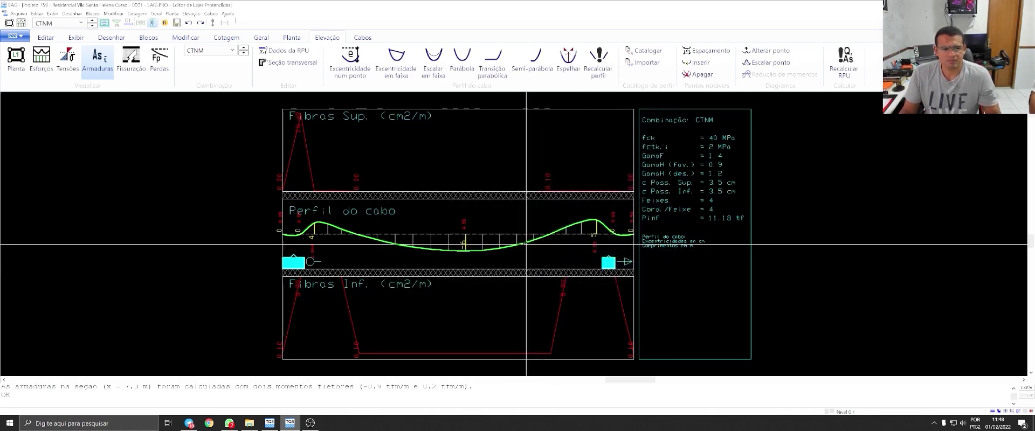
Step: Return RPU 10 to 3 strands per tendon and begin editing a single cable point's eccentricity
left_click(284, 51)
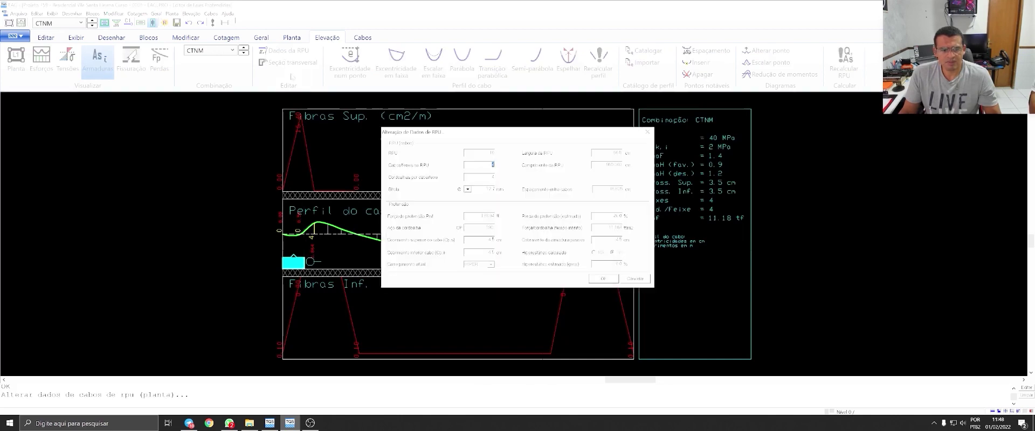
key("Return")
left_click(284, 51)
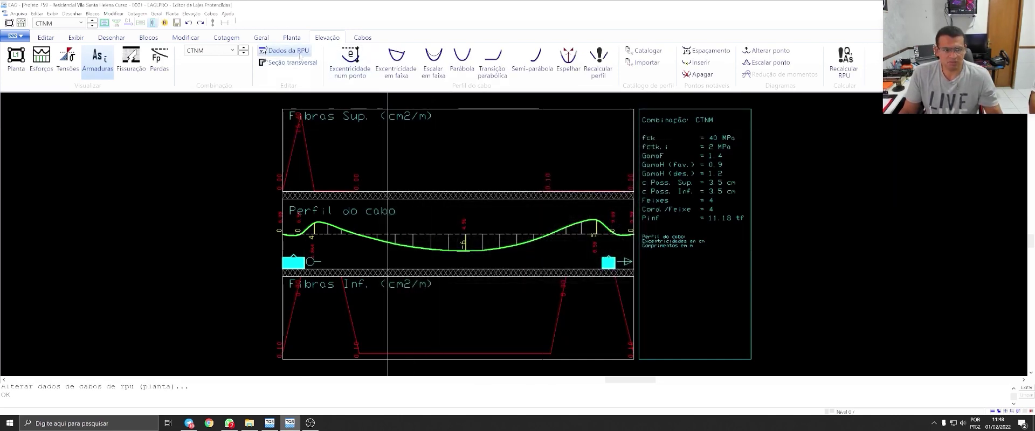
type("3")
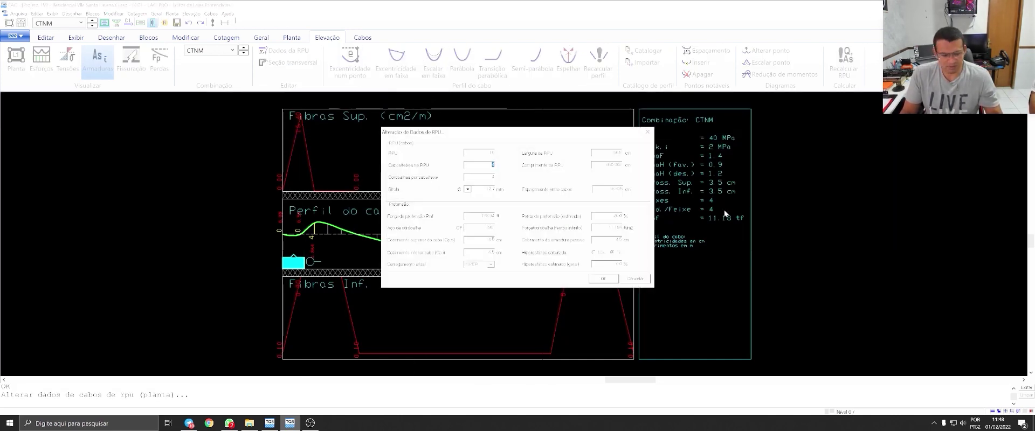
key("Return")
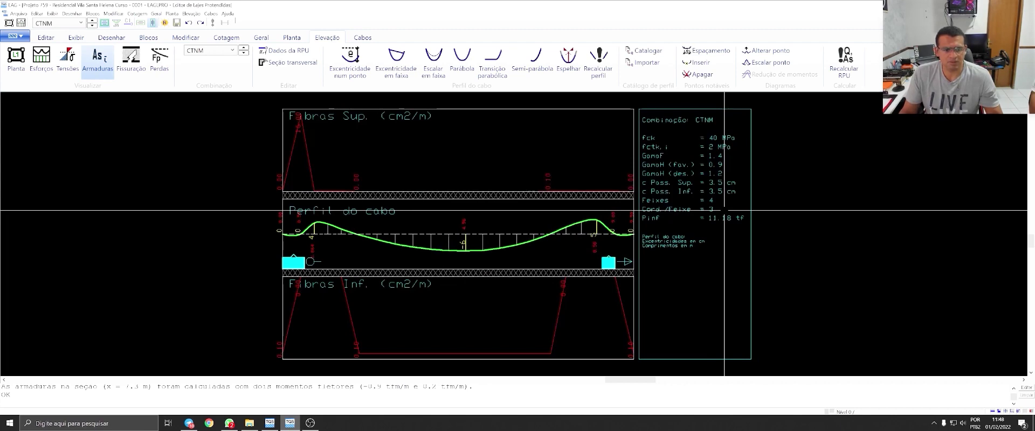
left_click(349, 62)
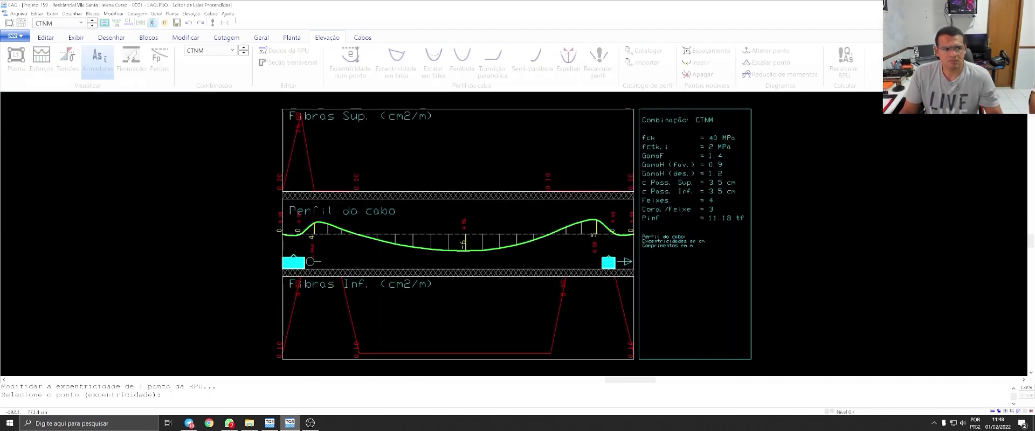
Step: Cancel the pending command and view RPU 10's bending moment and reinforcement diagrams
key("Escape")
left_click(42, 62)
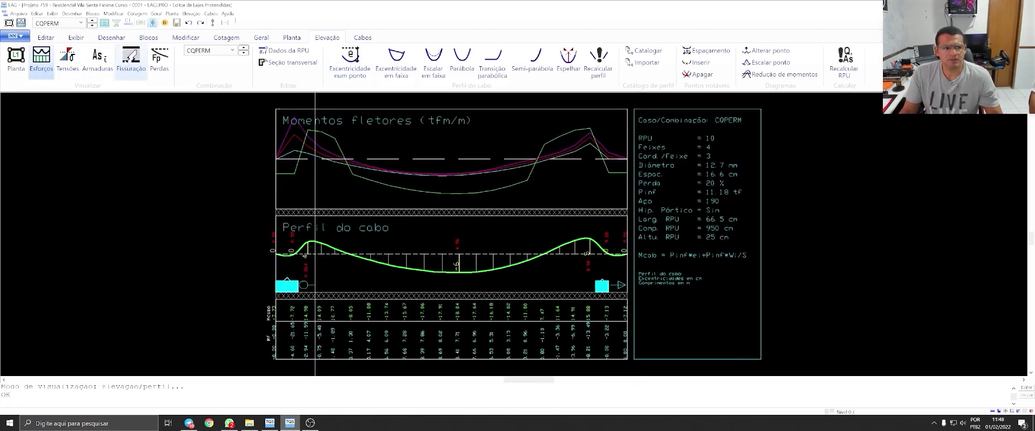
left_click(97, 67)
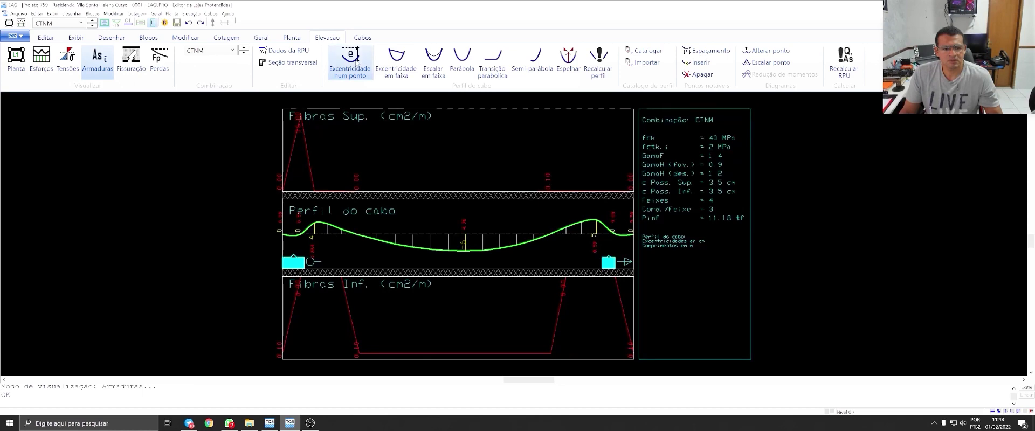
Step: Set the cable eccentricity near the left end to 3.6 cm, then check cracking and reinforcement
left_click(350, 62)
left_click(300, 221)
type("3.6")
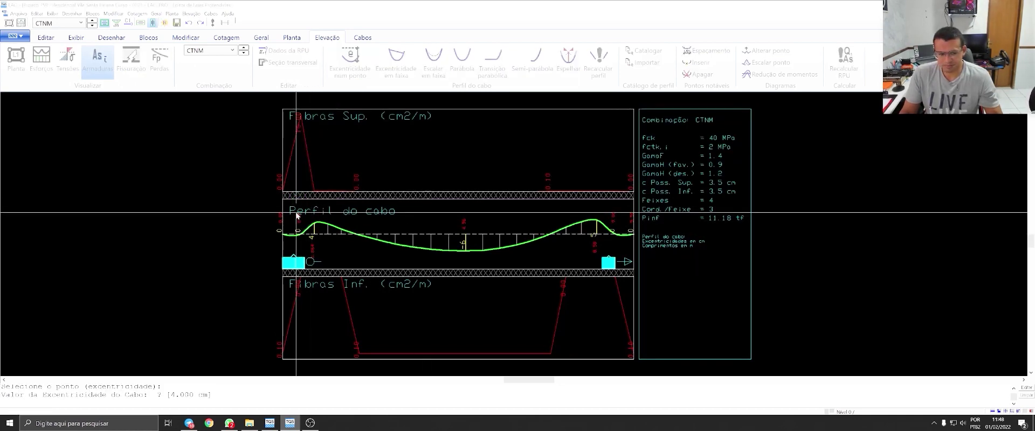
key("Return")
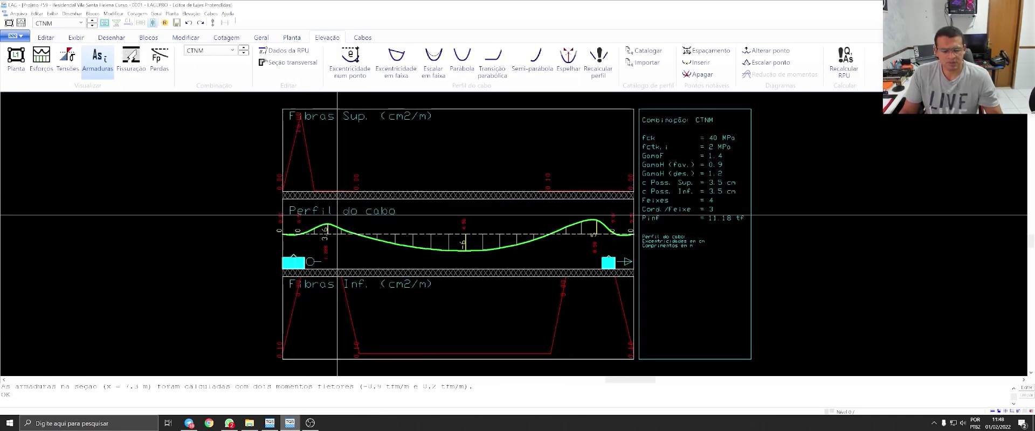
left_click(131, 59)
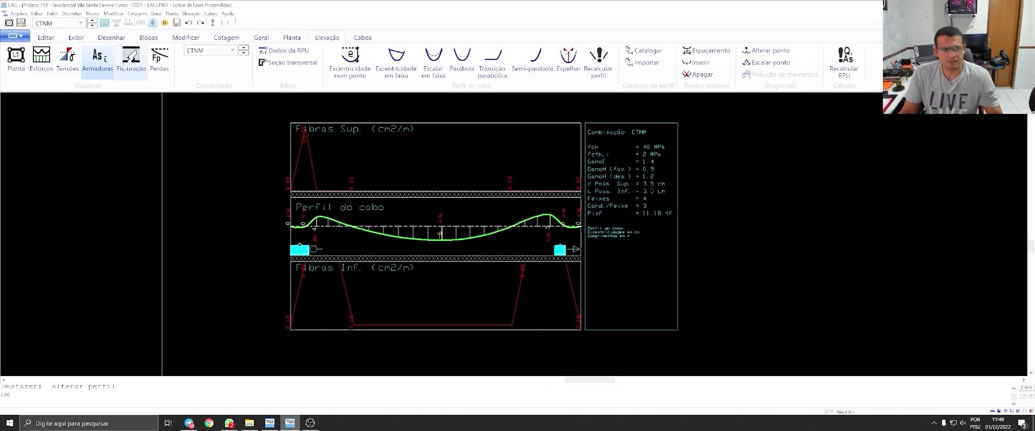
left_click(97, 59)
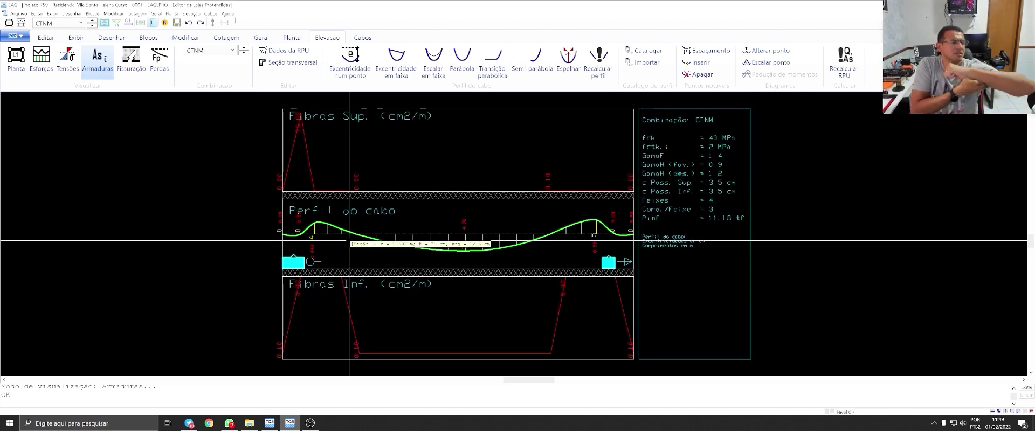
mouse_move(350, 241)
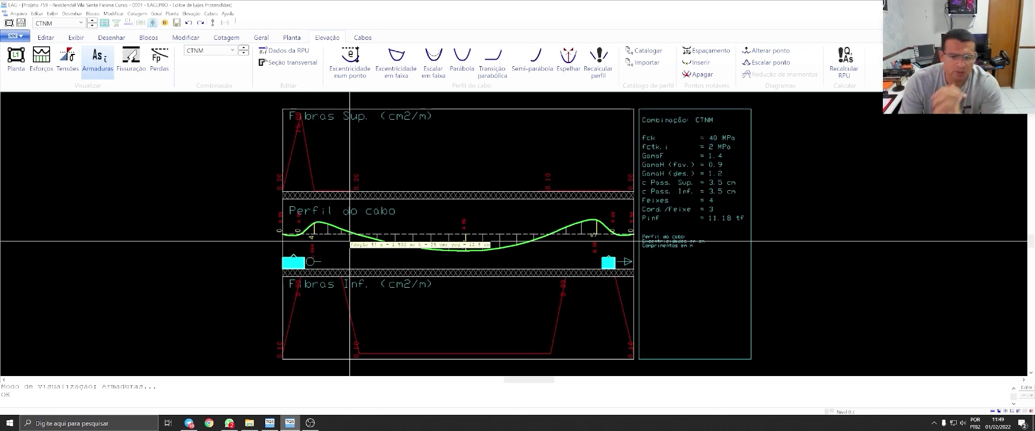
Step: Check CFREQ crack widths, then show the fibre stress diagrams under ATOPRO
left_click(131, 59)
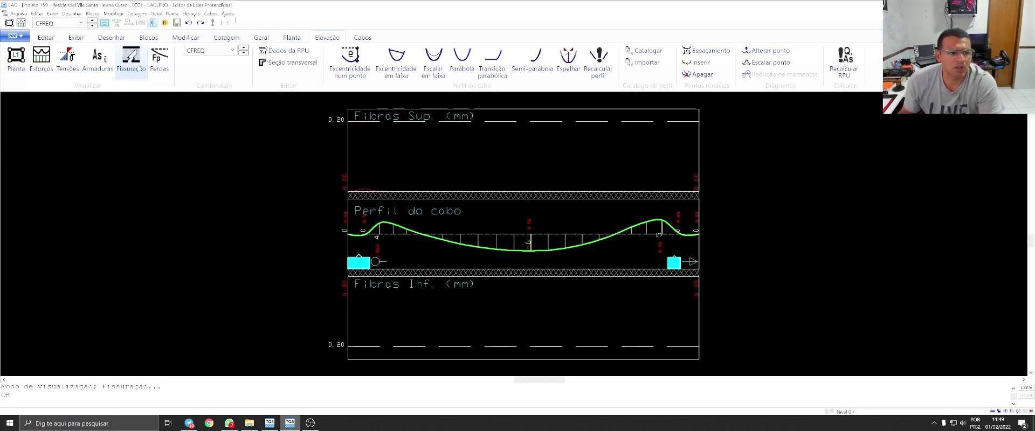
left_click(217, 51)
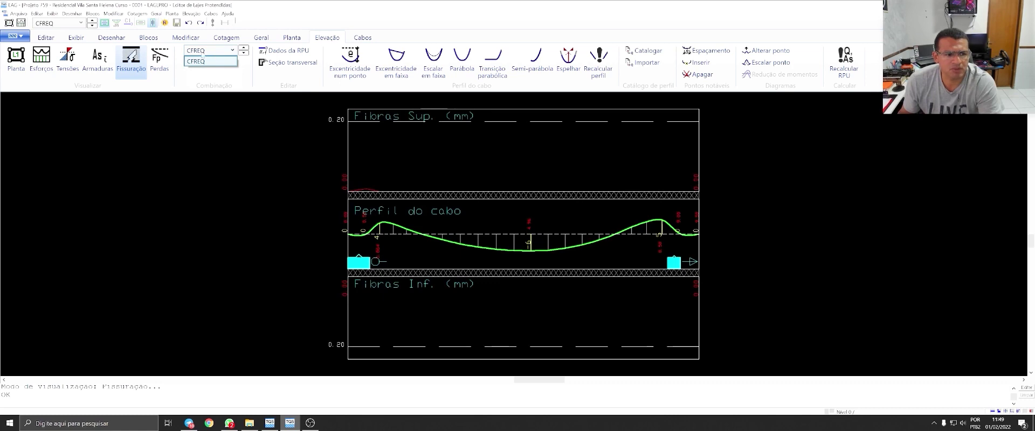
left_click(67, 59)
left_click(217, 50)
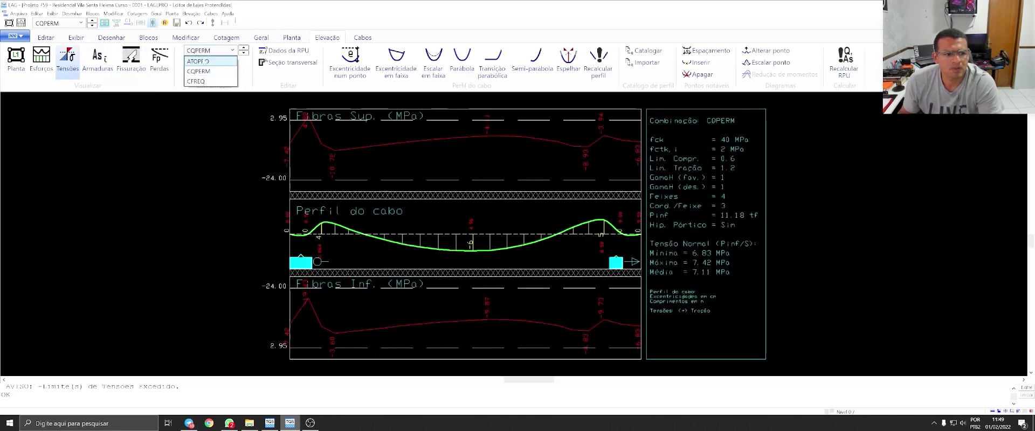
left_click(198, 61)
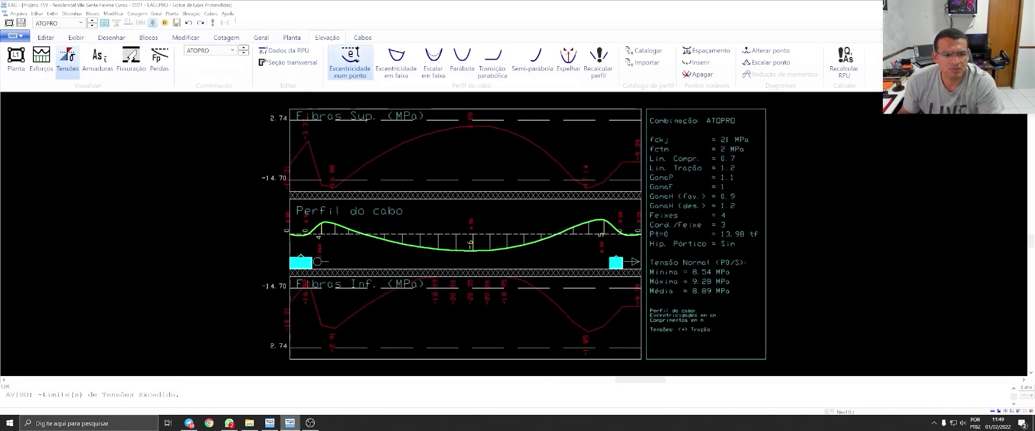
Step: Re-accept one cable point's eccentricity and reshape the central low point as a parabola with default values
left_click(350, 59)
left_click(316, 209)
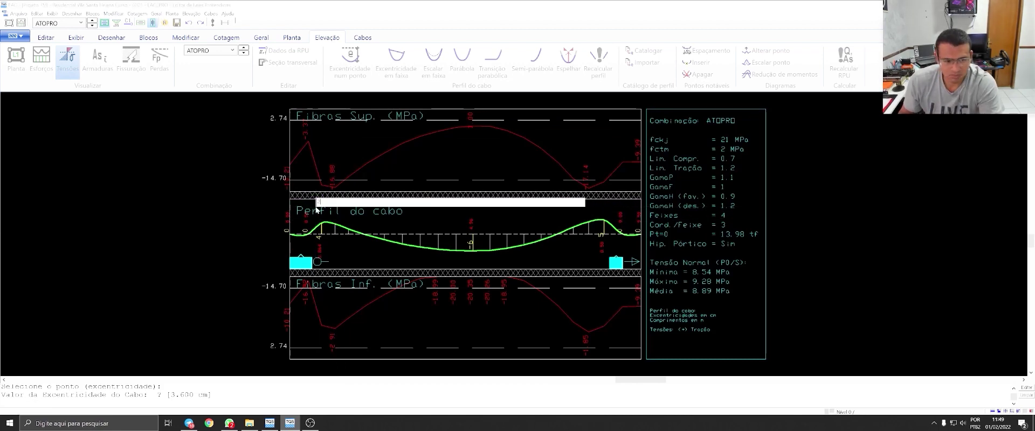
key("Return")
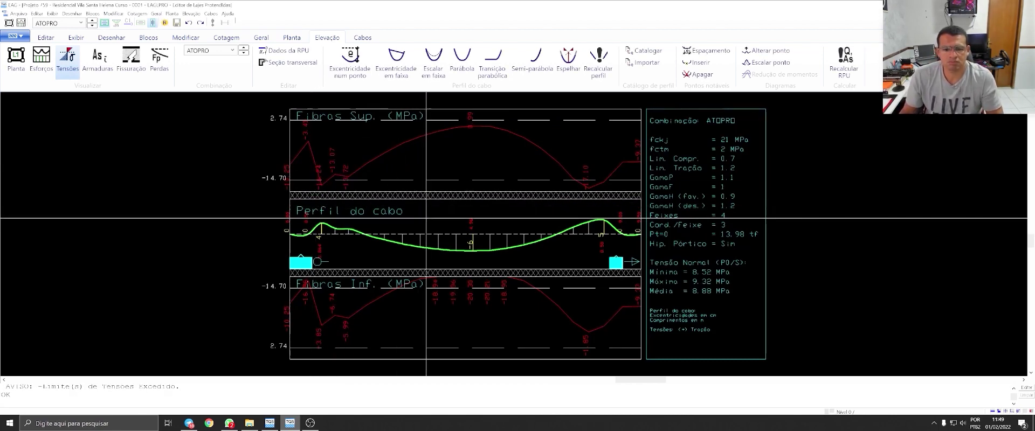
left_click(462, 57)
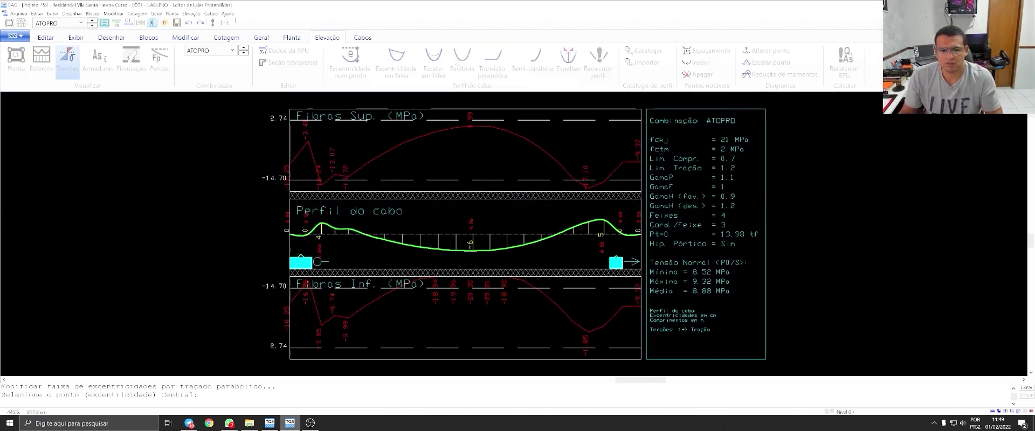
left_click(468, 249)
key("Return")
scroll(469, 252, "up", 1)
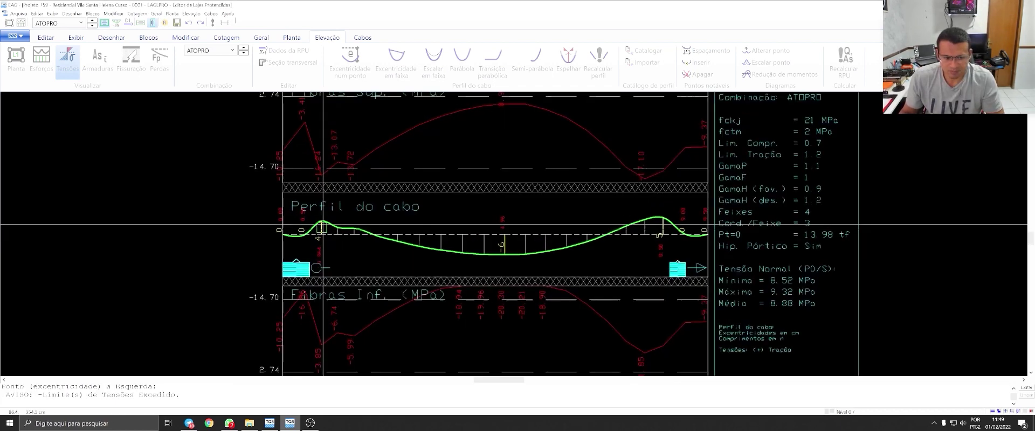
key("Return")
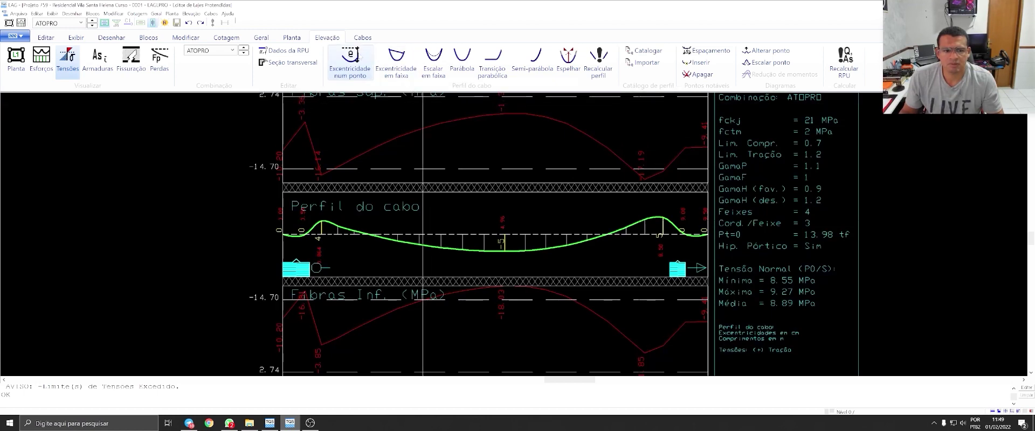
Step: Set the left high point's eccentricity to 2 and adjust a point near the right high point
left_click(350, 61)
left_click(321, 218)
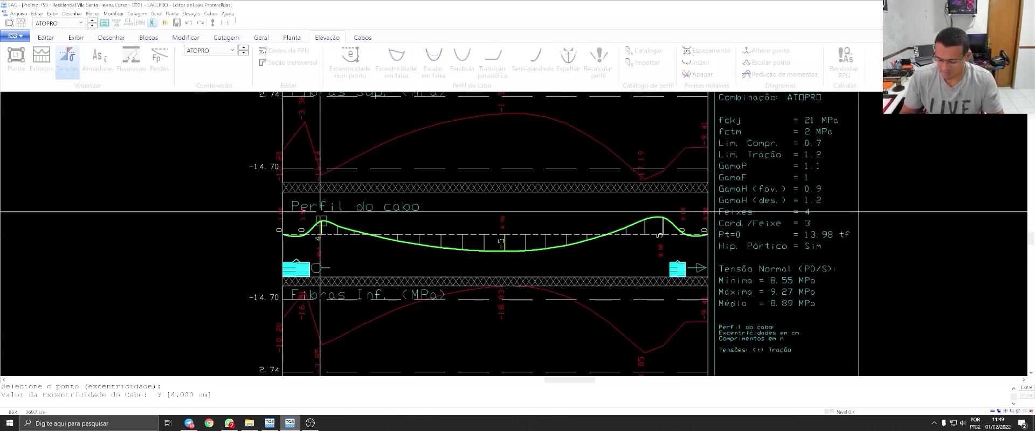
type("2")
key("Return")
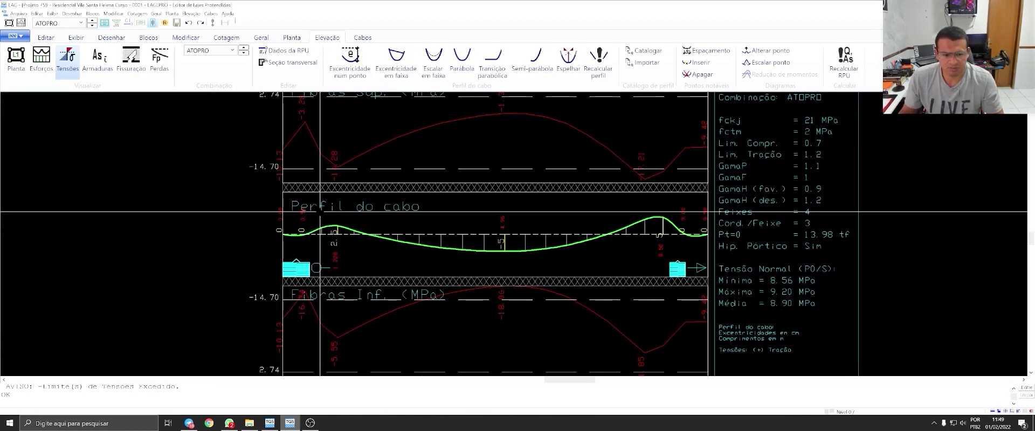
key("Return")
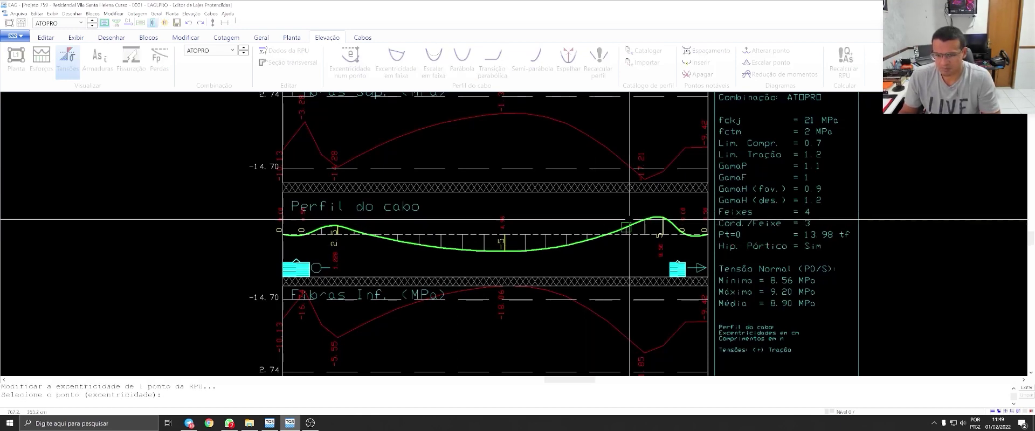
left_click(608, 212)
key("Return")
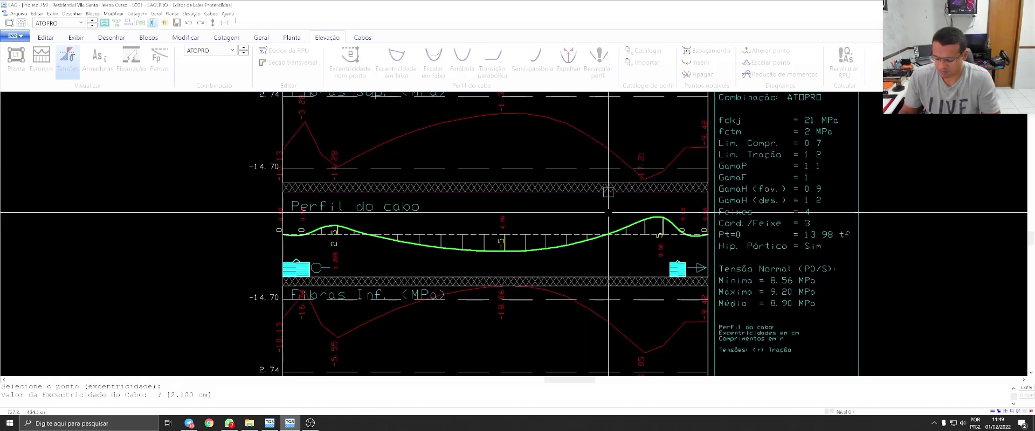
Step: Lower and shift the right high point through further single-point eccentricity edits
key("Return")
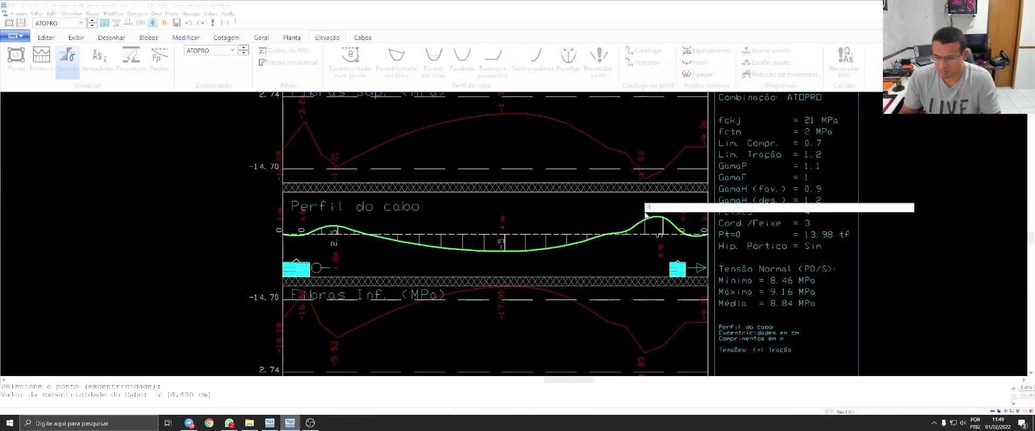
left_click(645, 213)
left_click(656, 209)
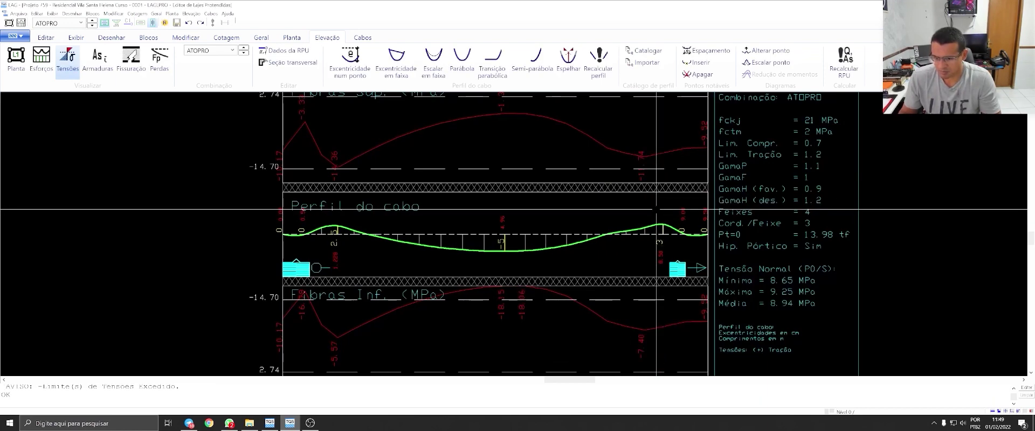
key("Return")
left_click(640, 221)
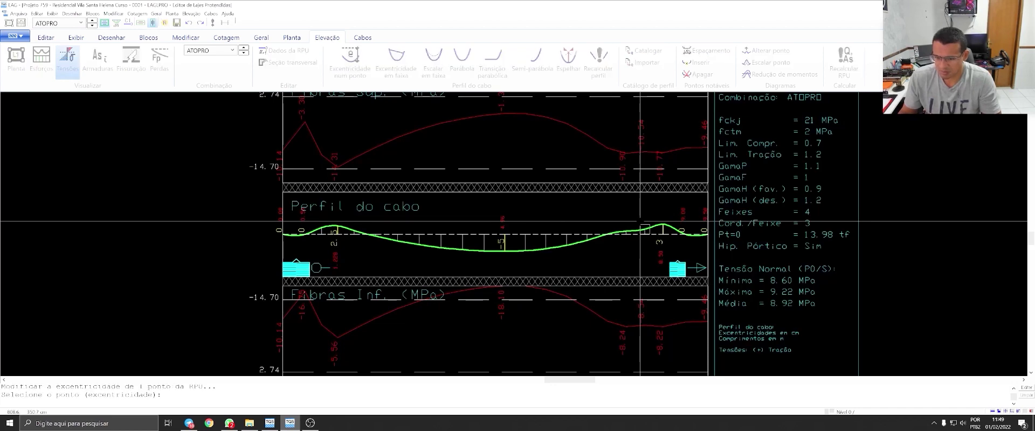
left_click(640, 221)
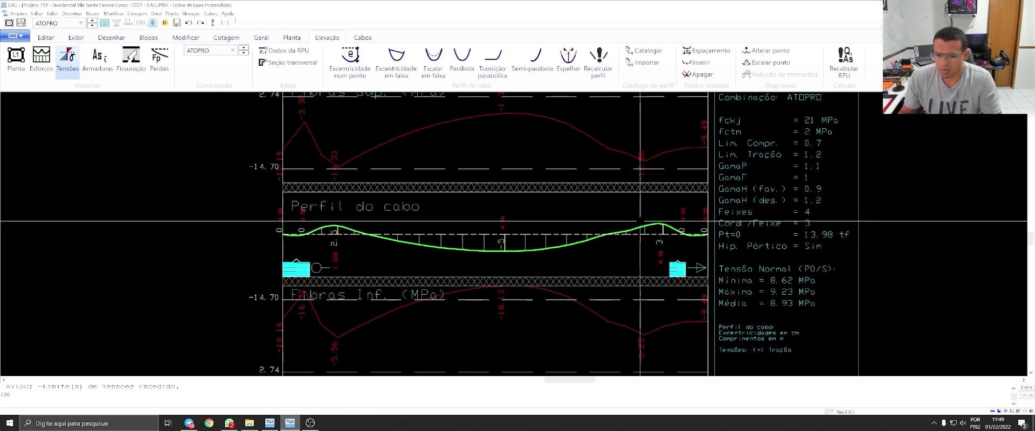
scroll(474, 226, "down", 1)
left_click(283, 58)
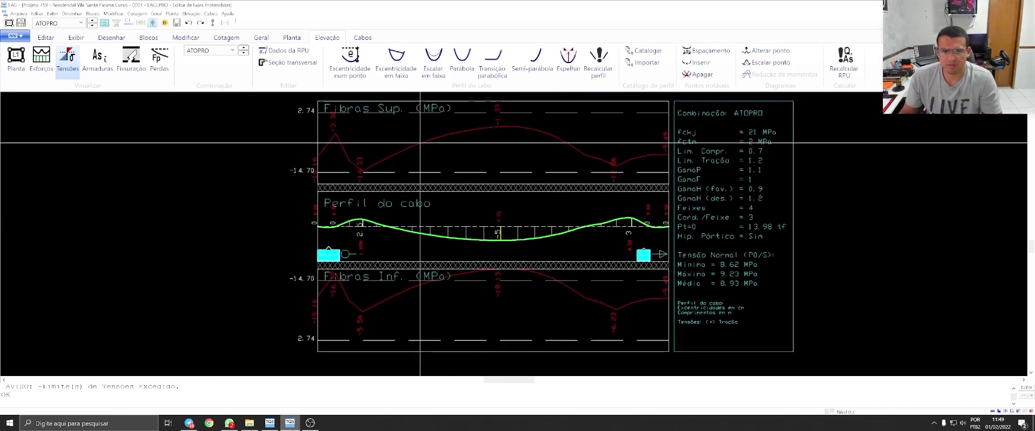
Step: Cancel the slab depth change and set the band to 3 tendon bundles
key("Escape")
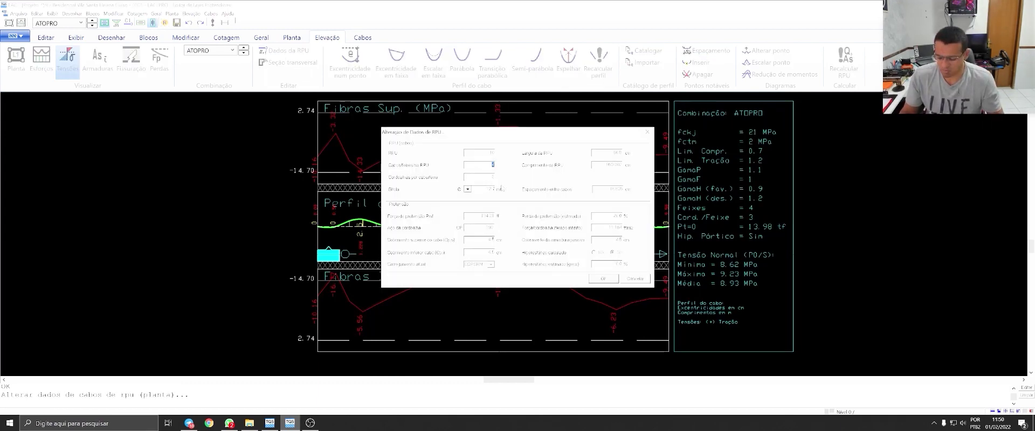
type("3")
key("Return")
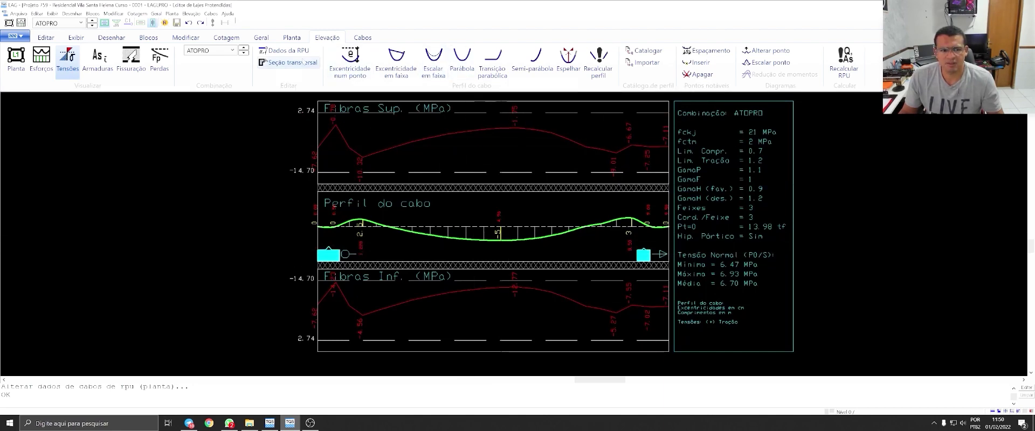
Step: Check crack widths, reinforcement, and fibre stresses under ATOPRO, then under CFREQ
left_click(131, 60)
left_click(104, 69)
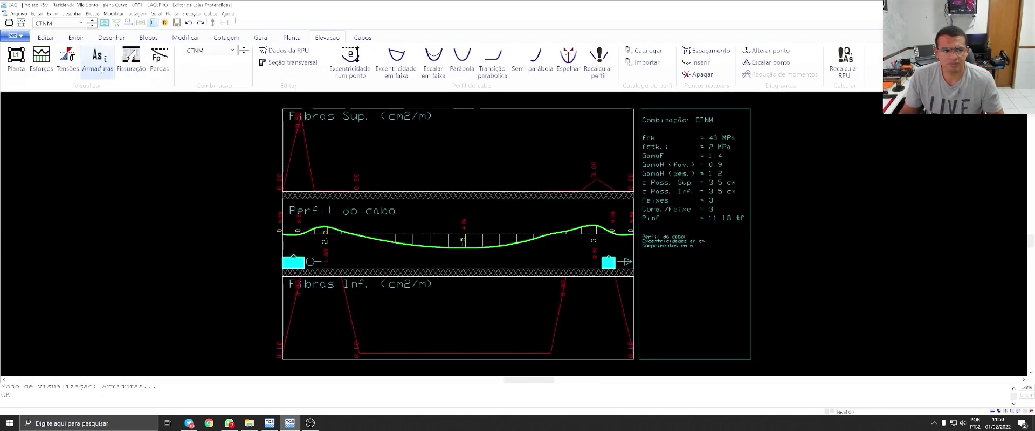
left_click(68, 68)
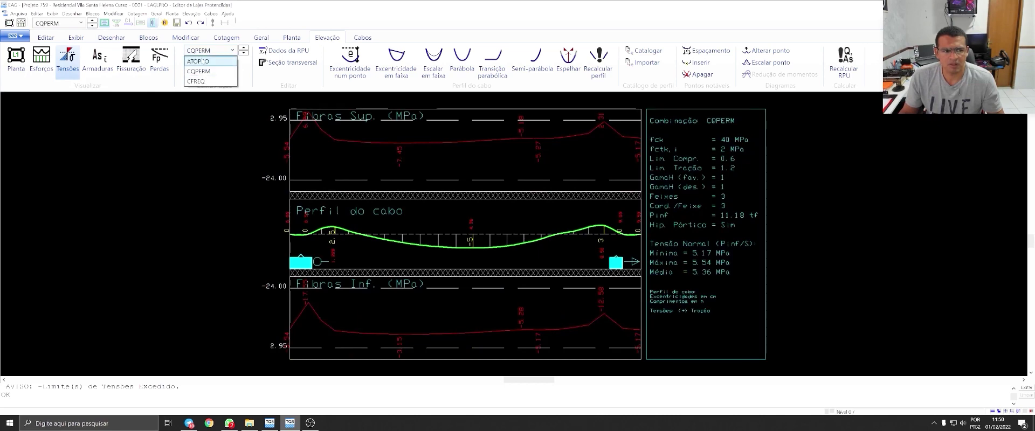
left_click(204, 61)
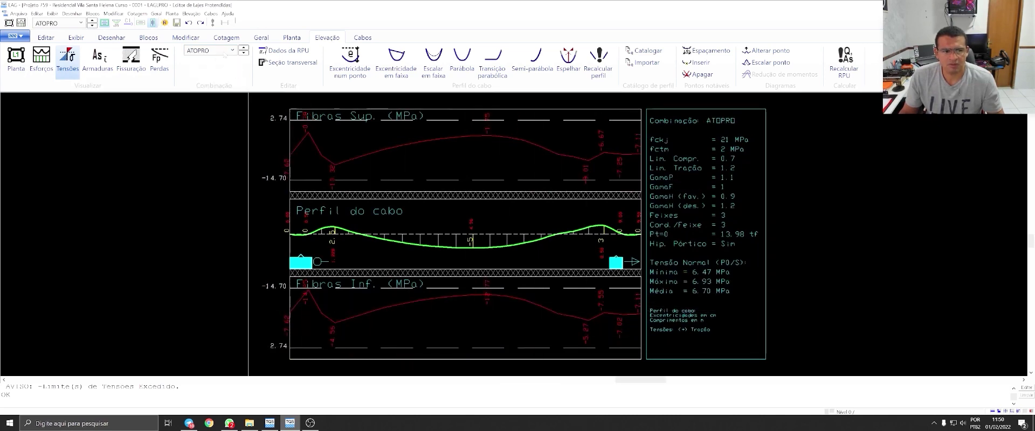
left_click(221, 50)
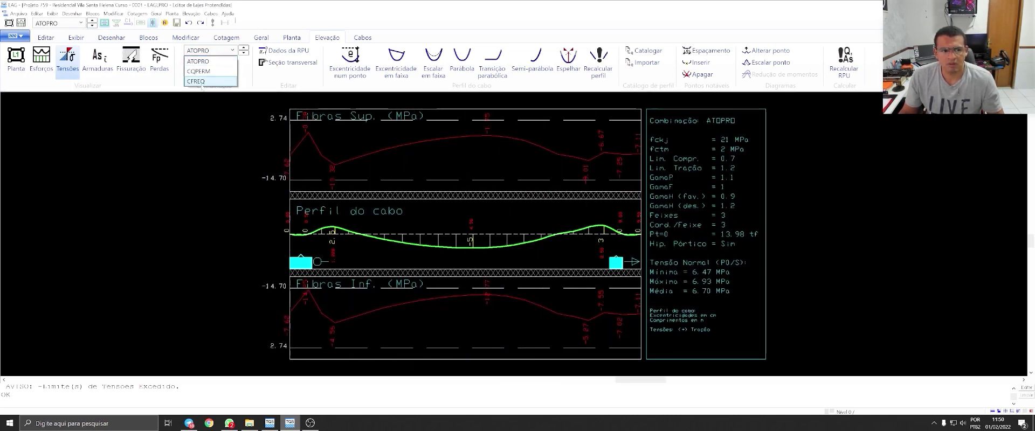
left_click(198, 81)
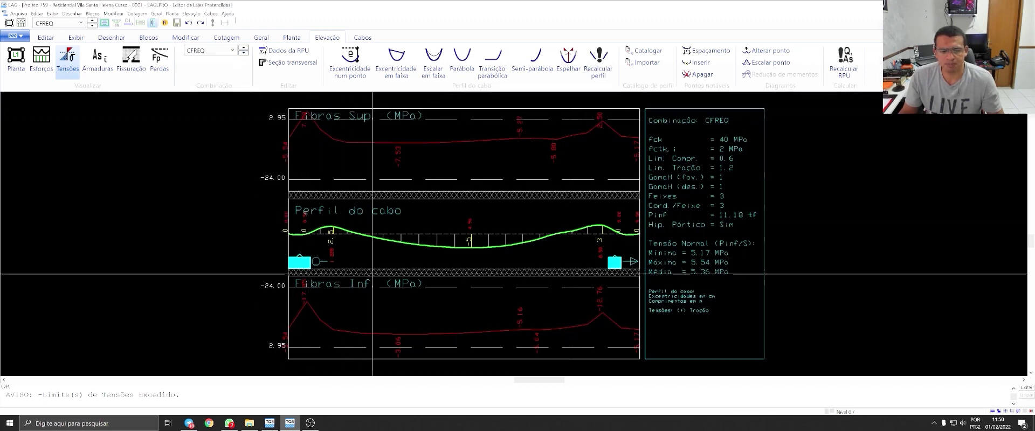
Step: Show bending moments, return to the slab plan, and open the data form for a new RPU
left_click(36, 68)
left_click(26, 64)
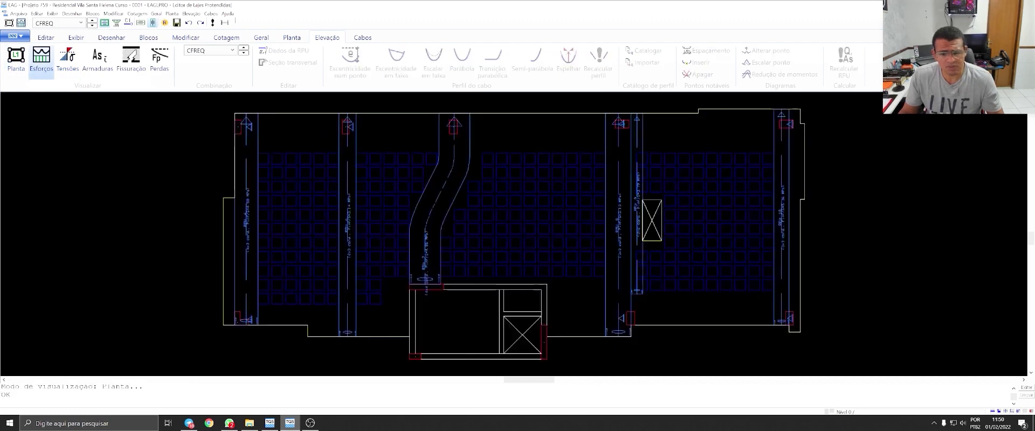
scroll(687, 319, "up", 1)
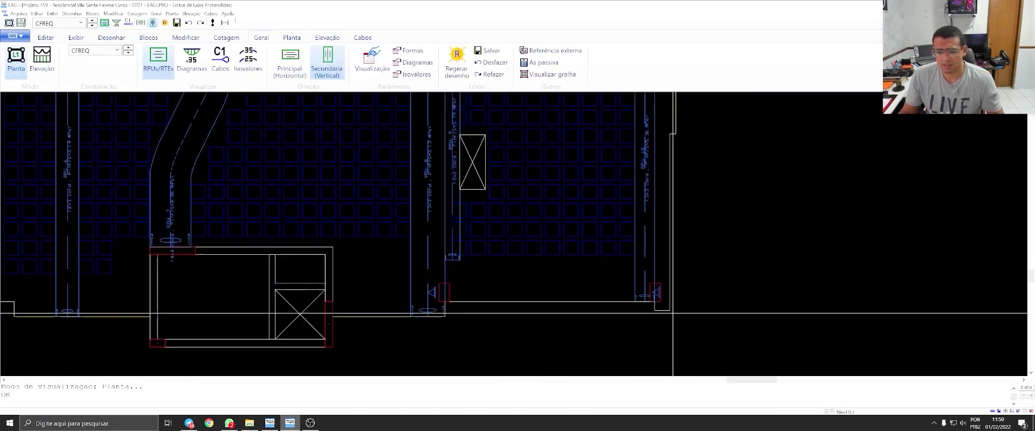
scroll(687, 319, "up", 1)
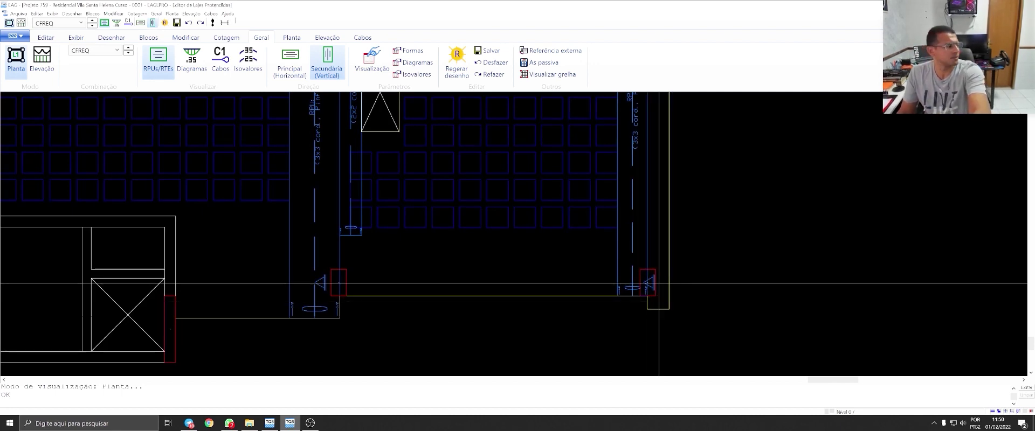
scroll(649, 250, "down", 3)
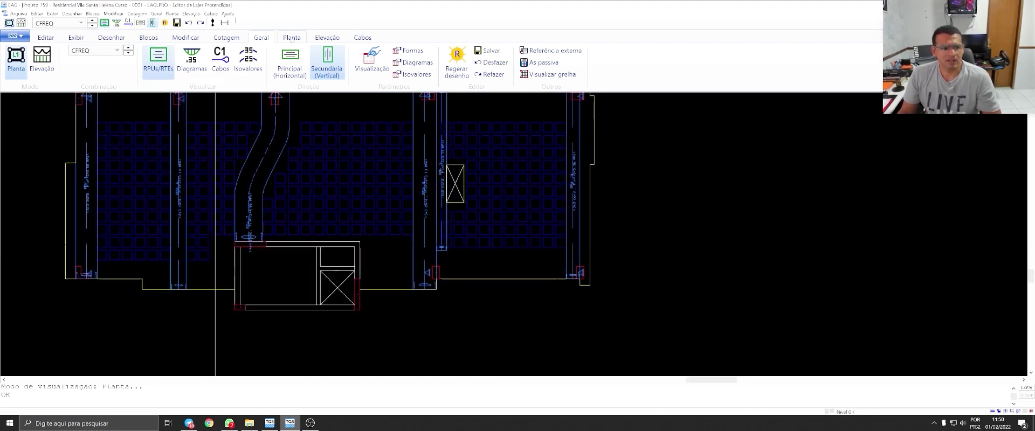
left_click(291, 37)
left_click(16, 62)
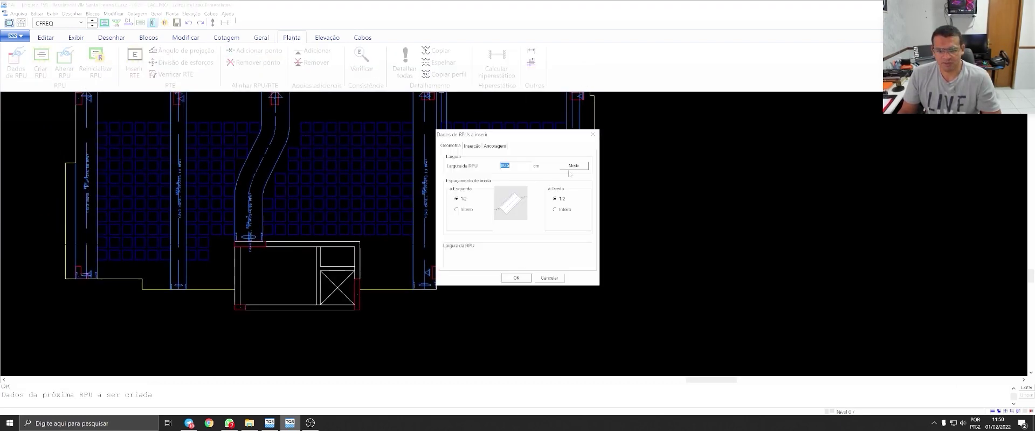
Step: Measure a 49 cm RPU width on the drawing and confirm the new RPU's data
left_click(570, 169)
scroll(570, 247, "up", 3)
scroll(571, 293, "up", 2)
left_click(603, 281)
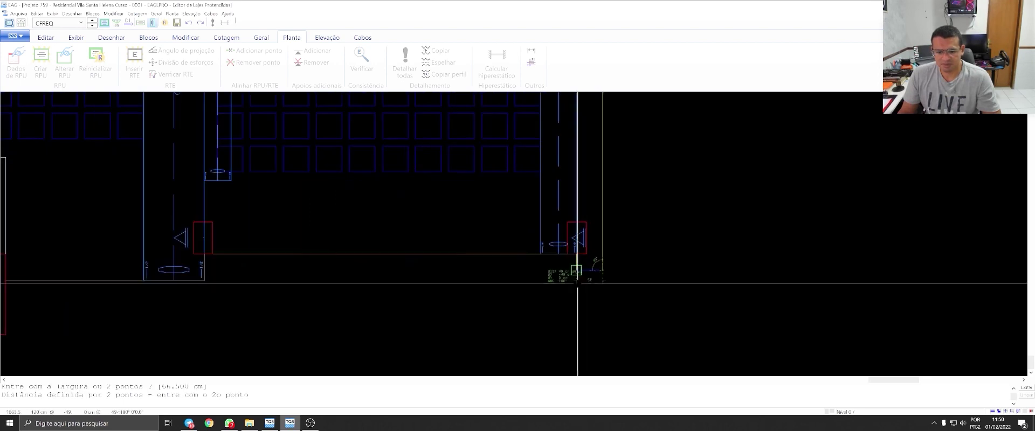
left_click(577, 283)
left_click(516, 278)
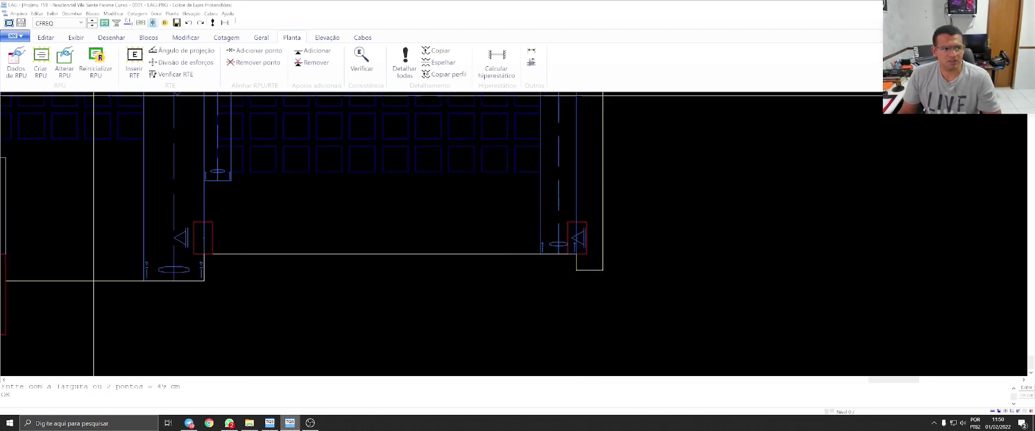
Step: Draw RPU 11's axis along the slab's right edge up to the upper-right corner
left_click(40, 62)
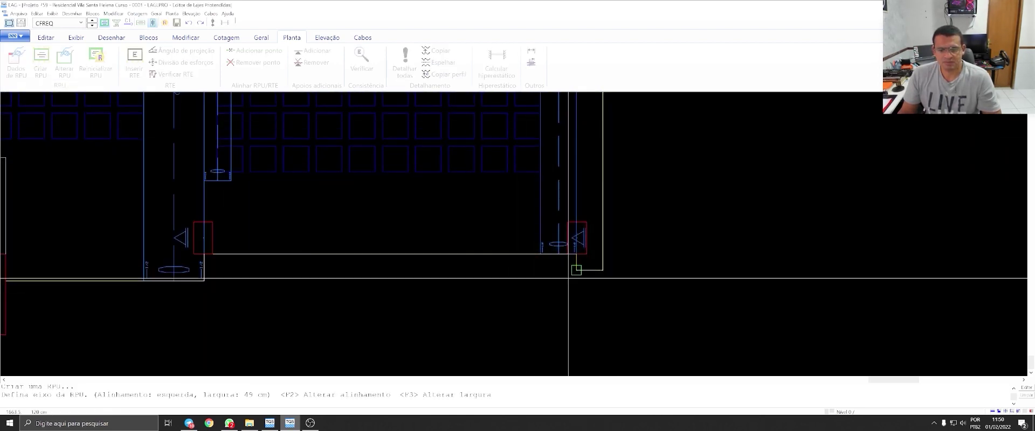
left_click(574, 276)
scroll(593, 161, "down", 2)
scroll(593, 167, "up", 4)
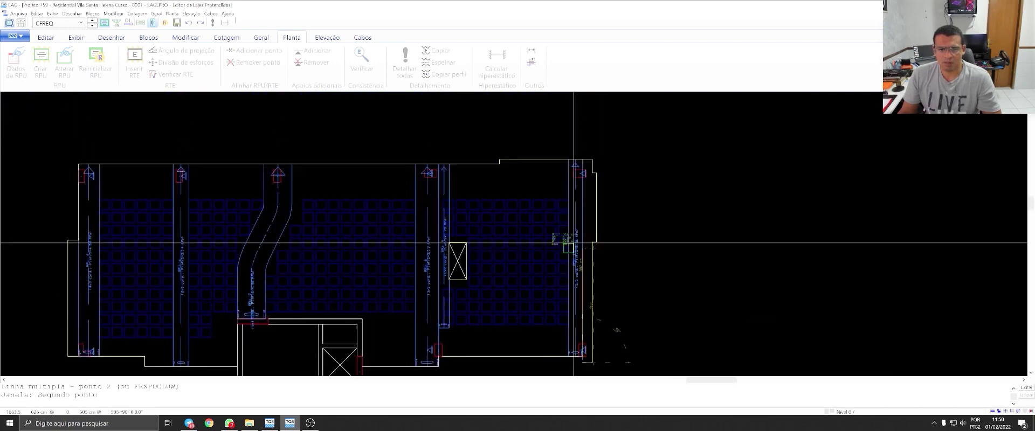
left_click(583, 165)
key("Return")
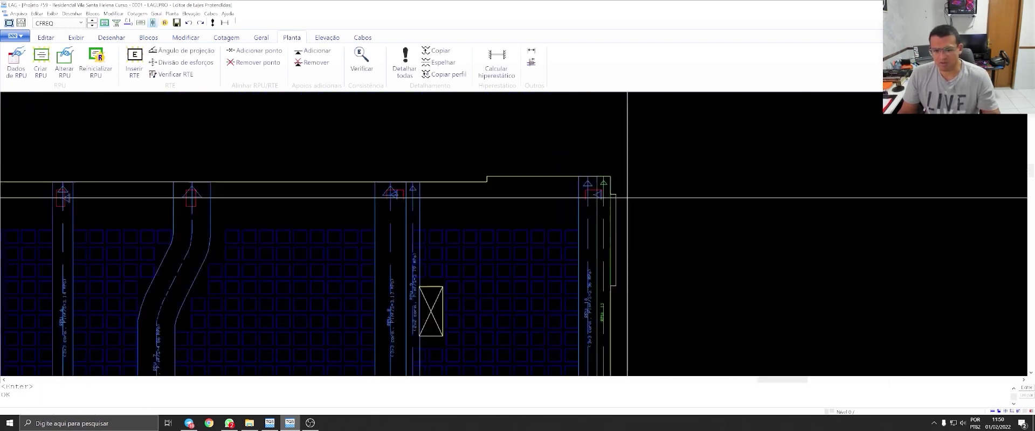
scroll(640, 167, "down", 3)
scroll(593, 226, "up", 3)
scroll(611, 216, "up", 1)
Step: Open RPU 11's elevation and add a -4 cm parabola near the right support
double_click(610, 217)
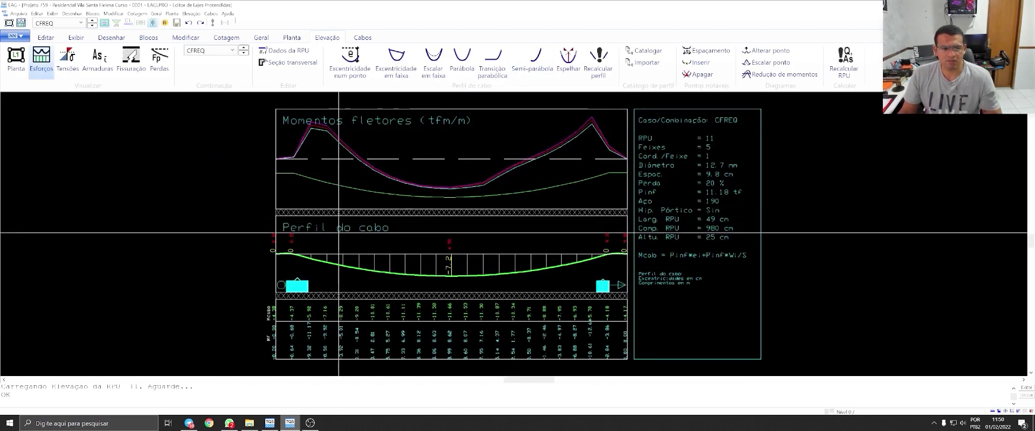
left_click(466, 78)
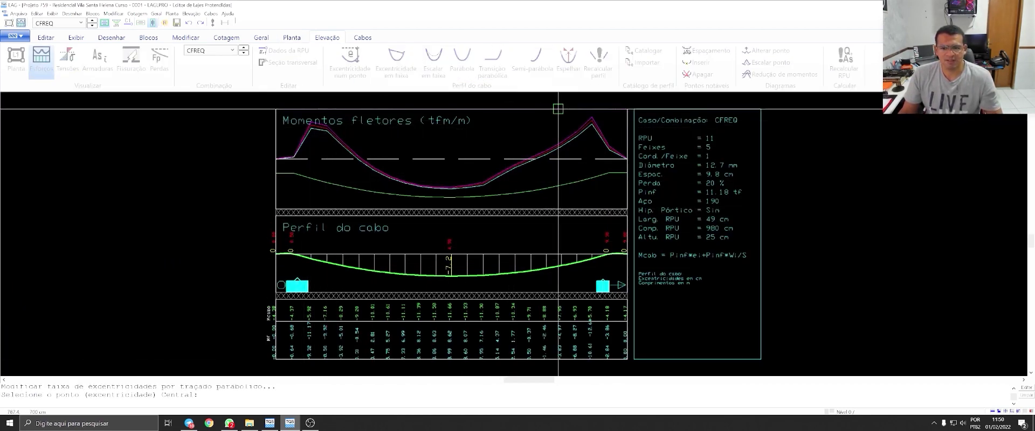
type("-4")
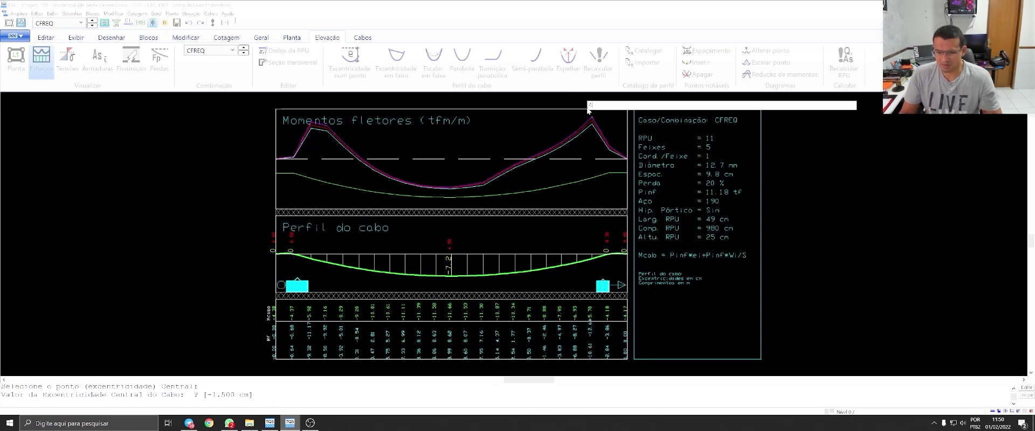
key("Return")
left_click(520, 150)
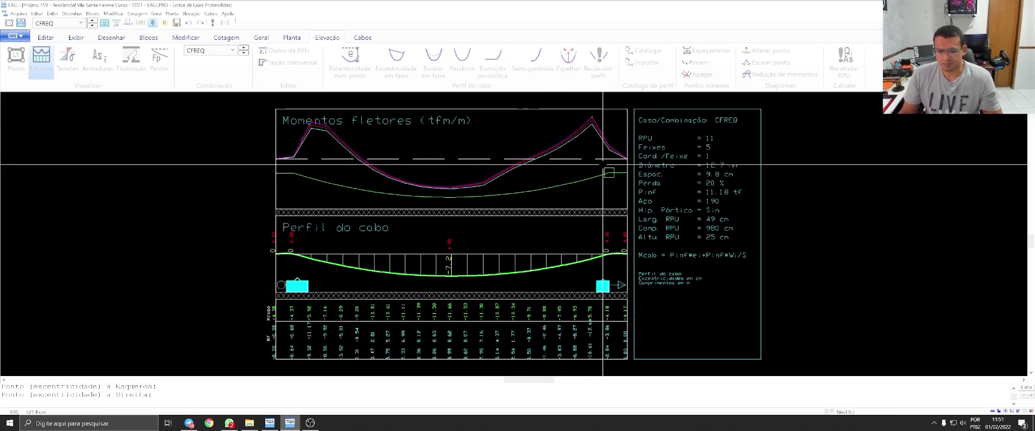
left_click(619, 157)
Step: Add a -5 cm parabola near the left support
key("Return")
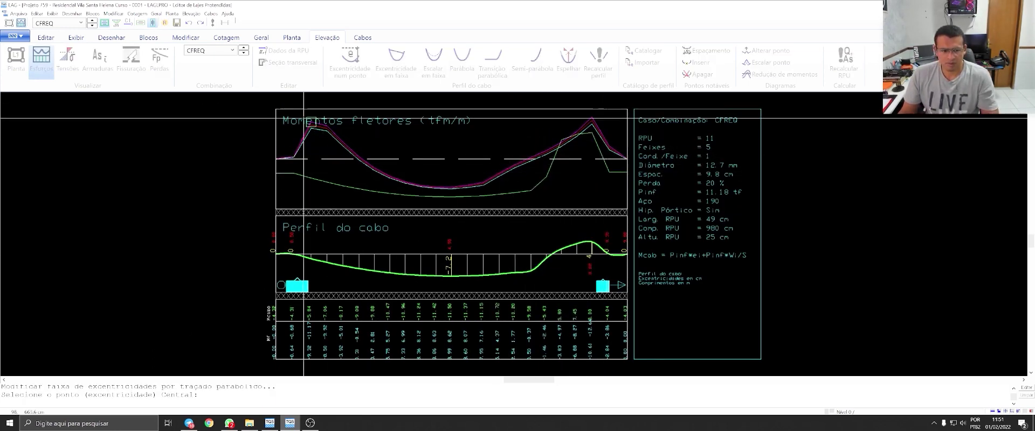
type("-5")
key("Return")
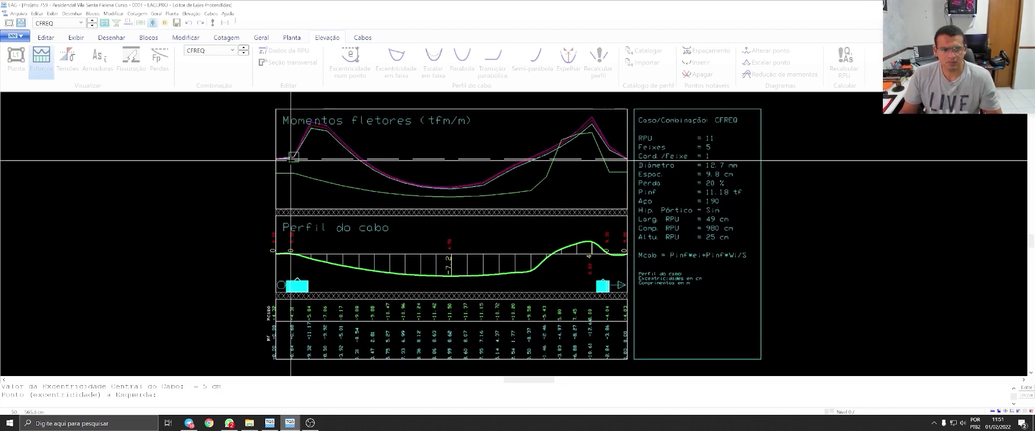
left_click(290, 158)
left_click(365, 156)
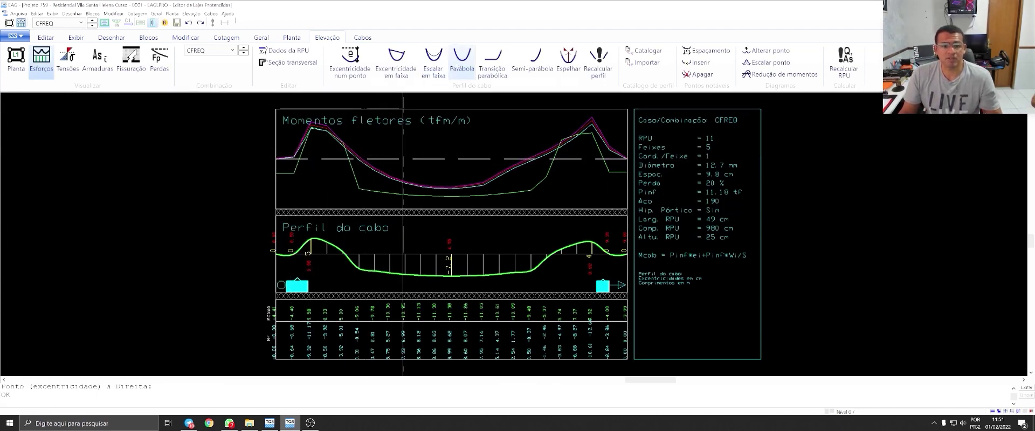
Step: Add a span parabola with the default -7.2 cm eccentricity, then show cracking diagrams
left_click(462, 57)
key("Return")
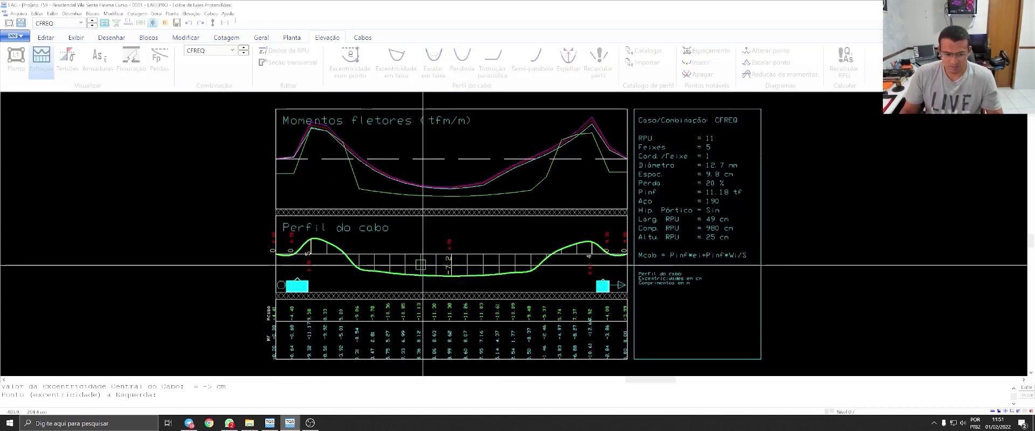
left_click(470, 242)
left_click(563, 242)
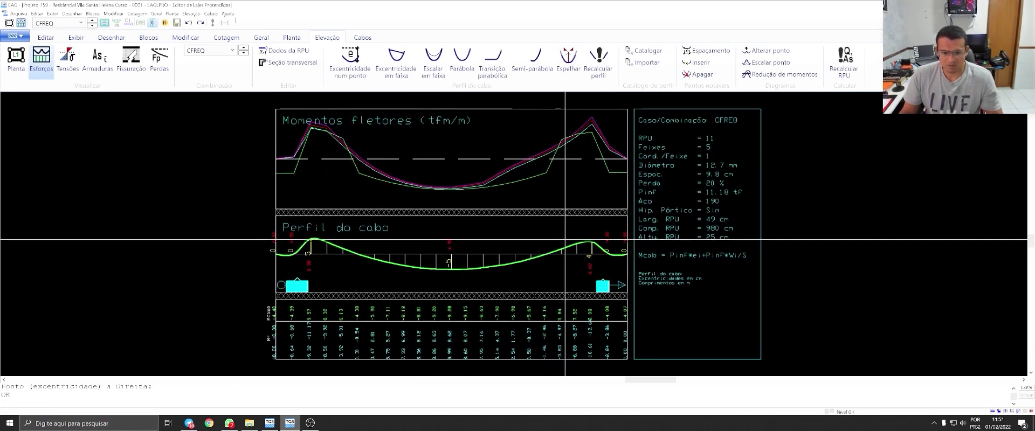
left_click(131, 59)
Step: Set RPU 11 to 3 tendons of 2 strands each and review its cracking check
left_click(110, 71)
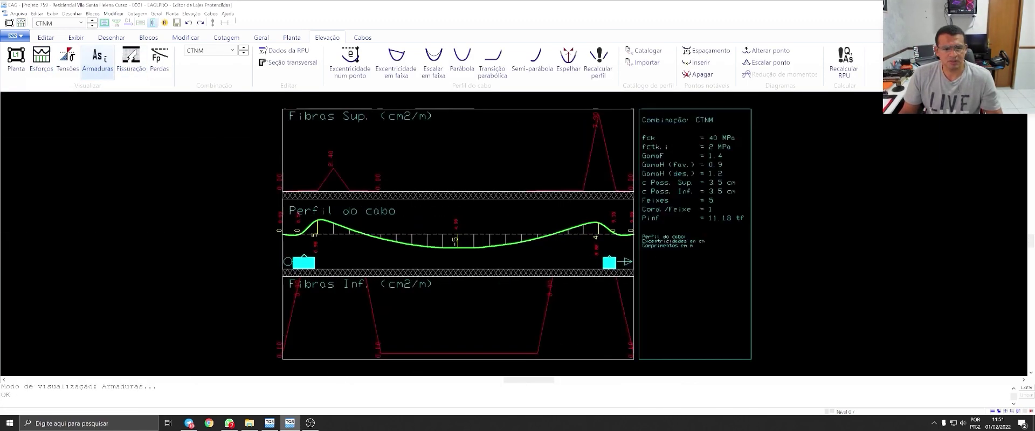
left_click(288, 51)
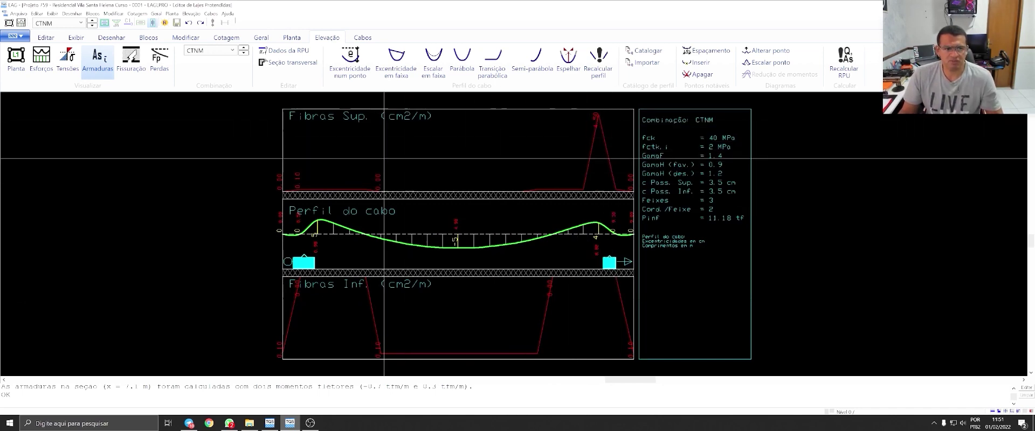
left_click(131, 60)
Step: Review RPU 11's reinforcement and fibre stresses under the ATOPRO and CFREQ combinations
left_click(101, 67)
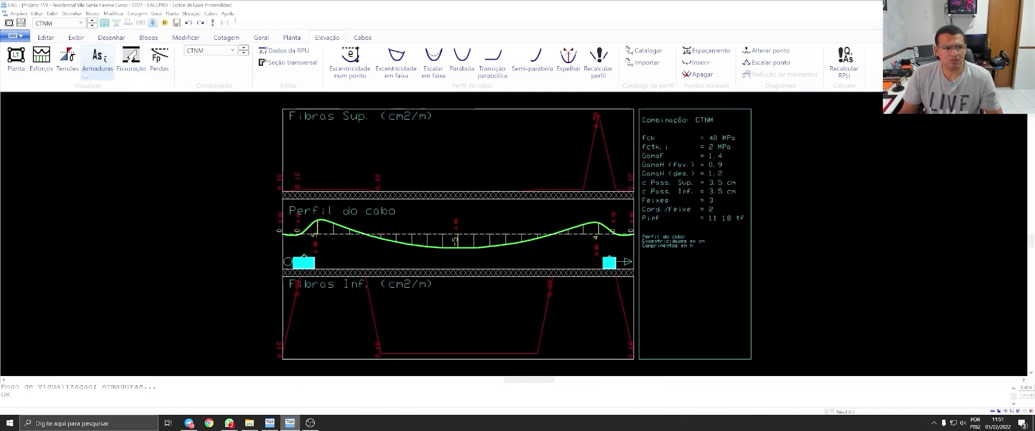
left_click(68, 64)
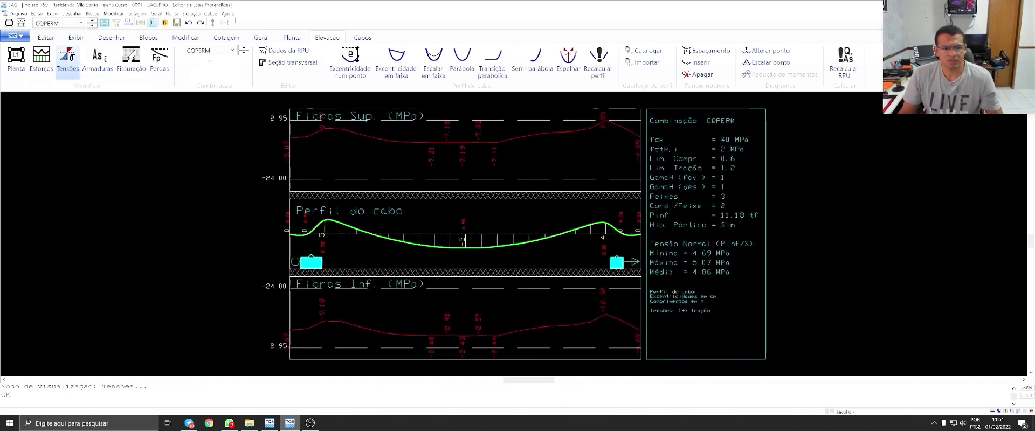
left_click(205, 61)
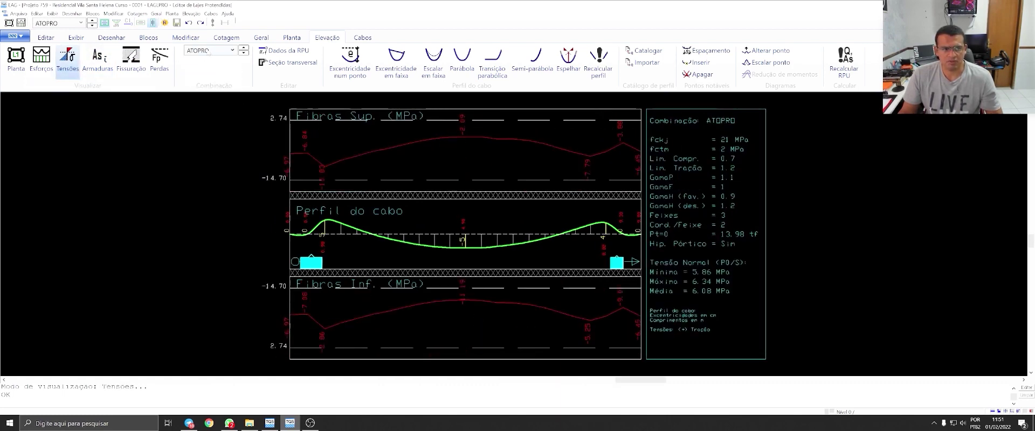
left_click(204, 81)
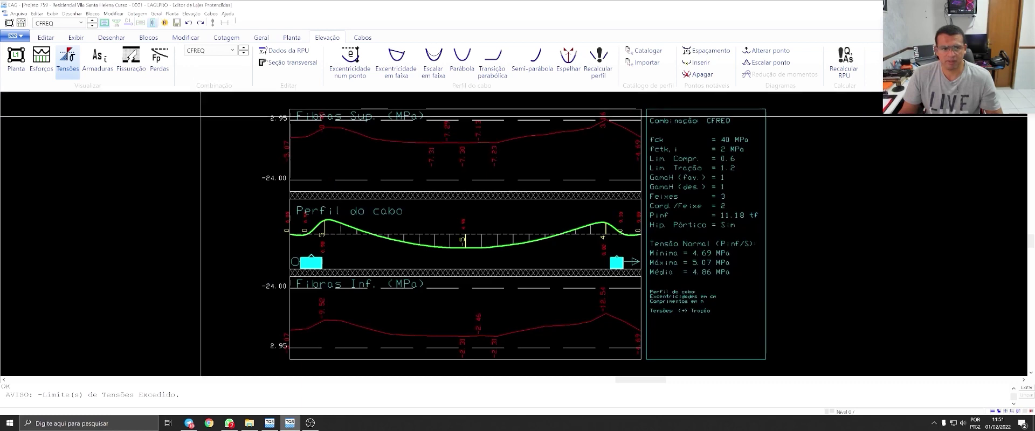
Step: Adjust the cable eccentricity near the right support, first accepting 4 cm, then setting 5 cm
left_click(350, 62)
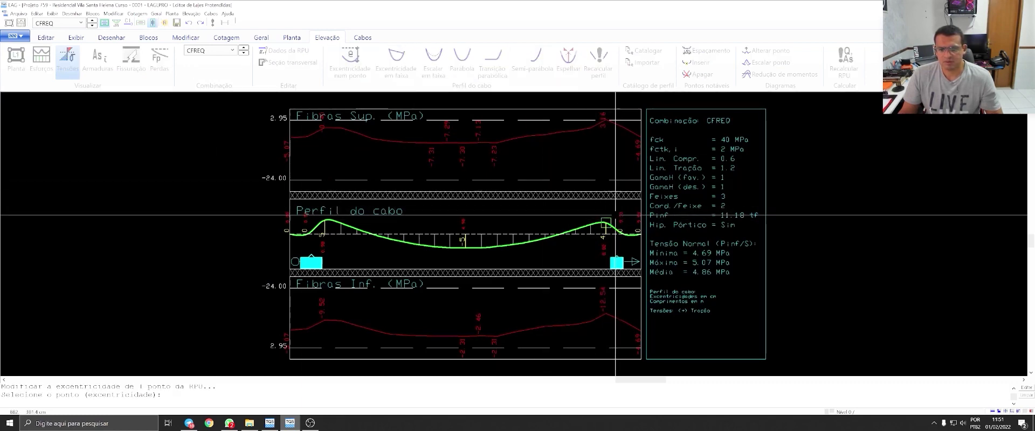
left_click(604, 236)
key("Return")
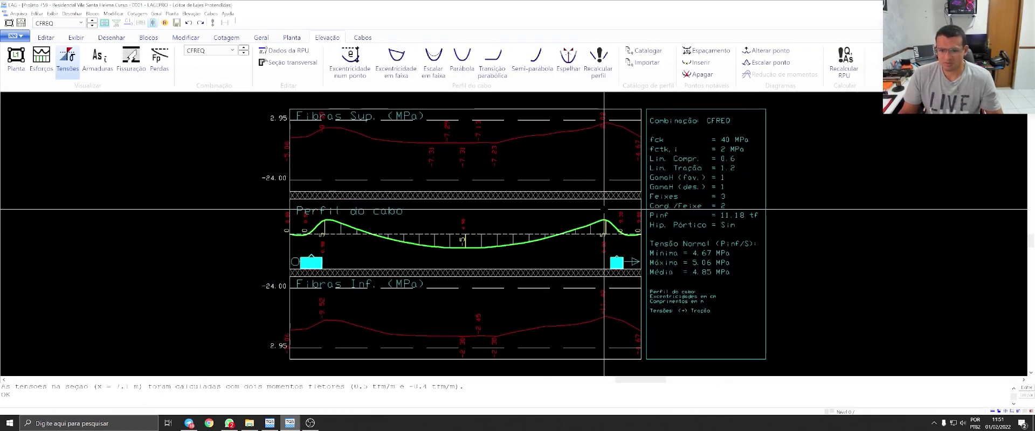
left_click(98, 59)
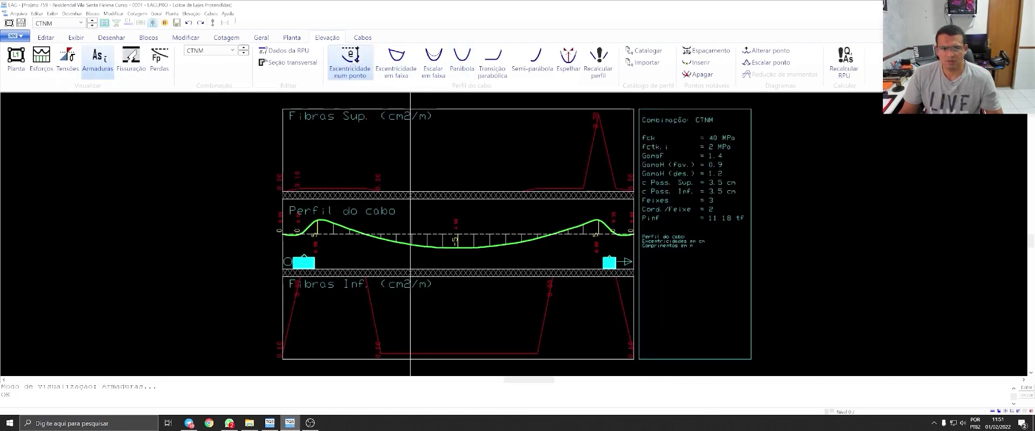
left_click(350, 62)
left_click(595, 221)
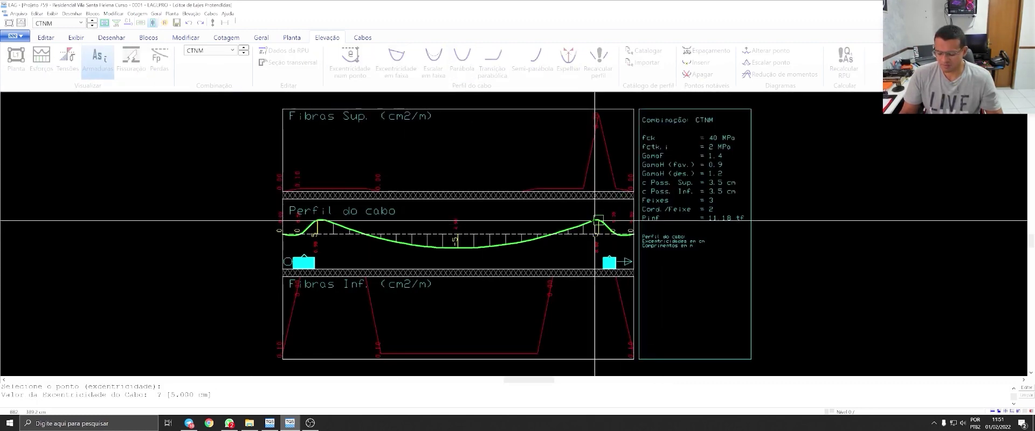
key("Return")
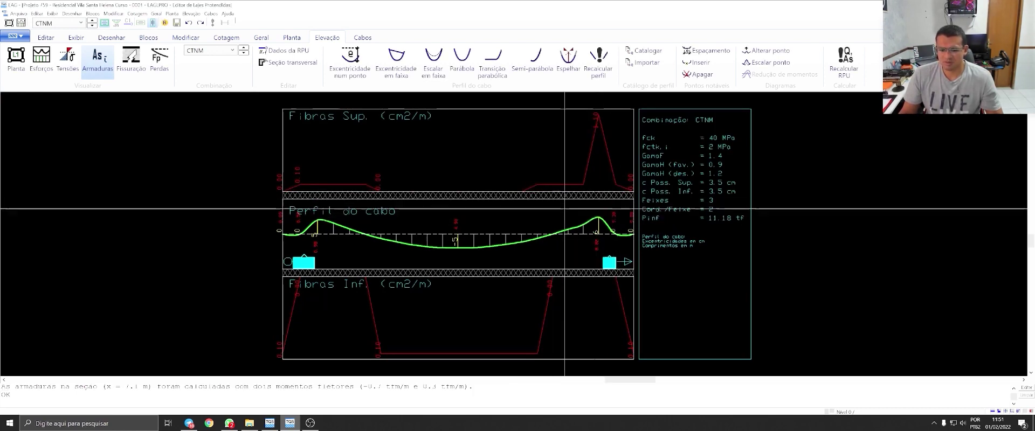
Step: Check fibre stresses under ATOPRO and other combinations, then return to the reinforcement diagrams
left_click(67, 60)
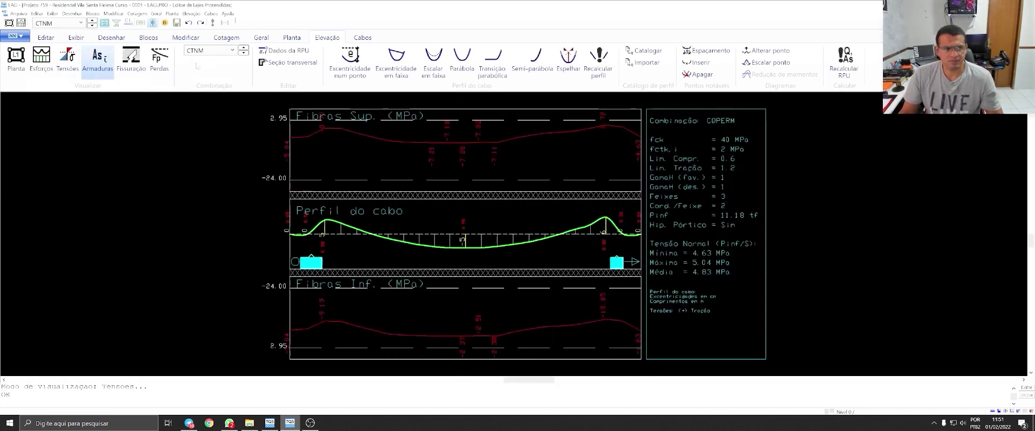
left_click(210, 50)
left_click(205, 65)
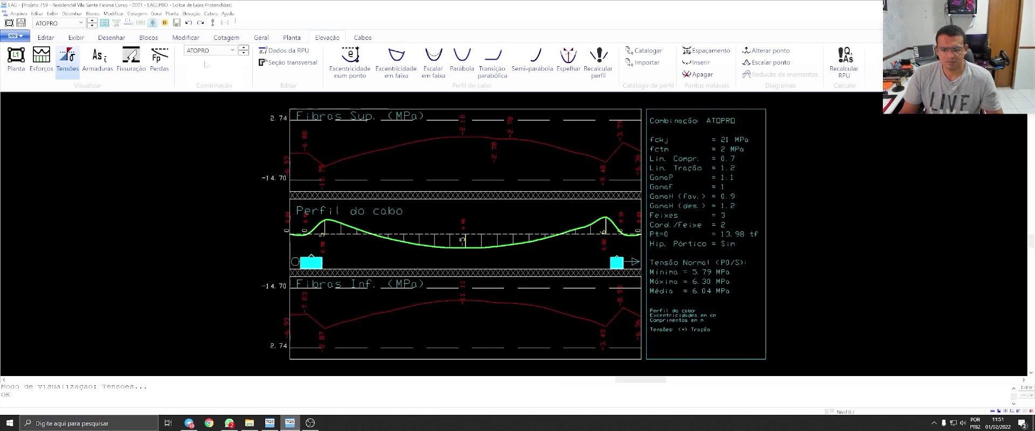
left_click(201, 81)
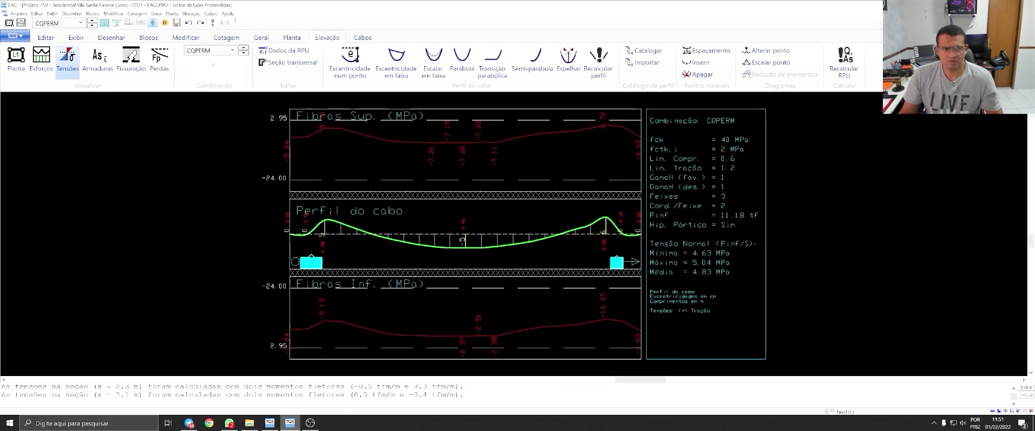
left_click(204, 62)
left_click(101, 67)
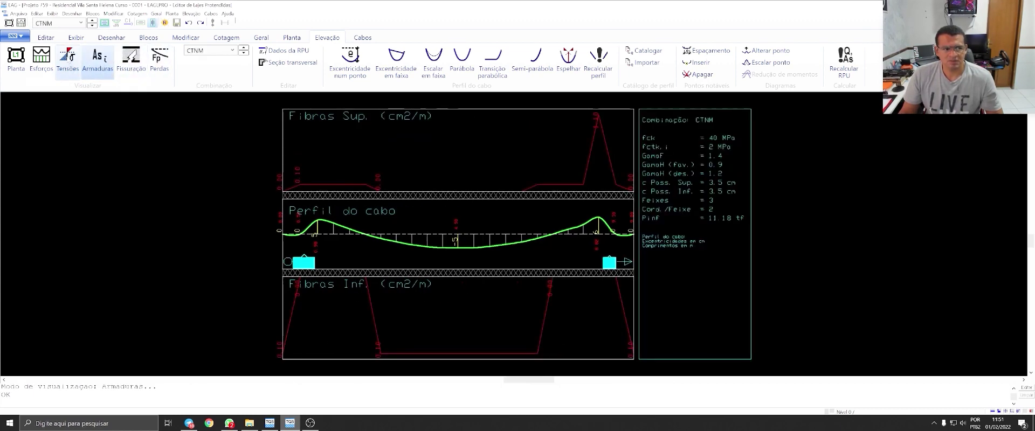
Step: Compare RPU 11's stress and reinforcement diagrams, finishing on its CQPERM bending-moment diagram
left_click(68, 59)
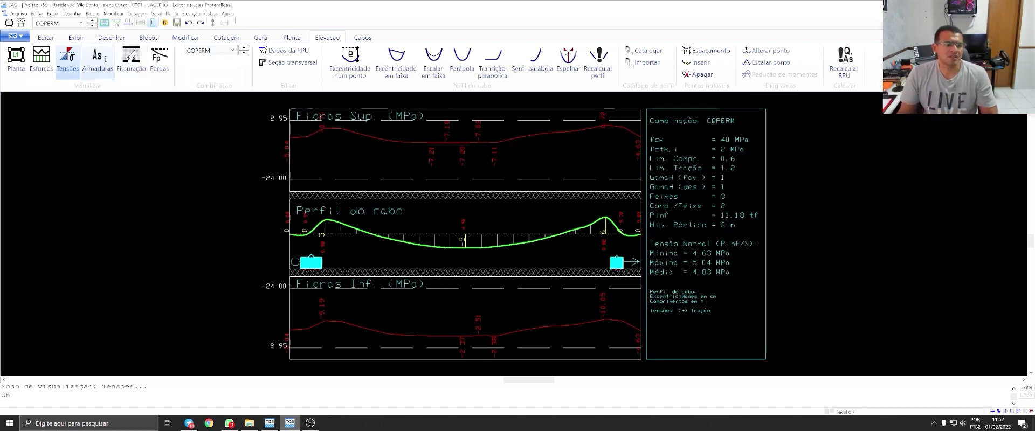
left_click(98, 59)
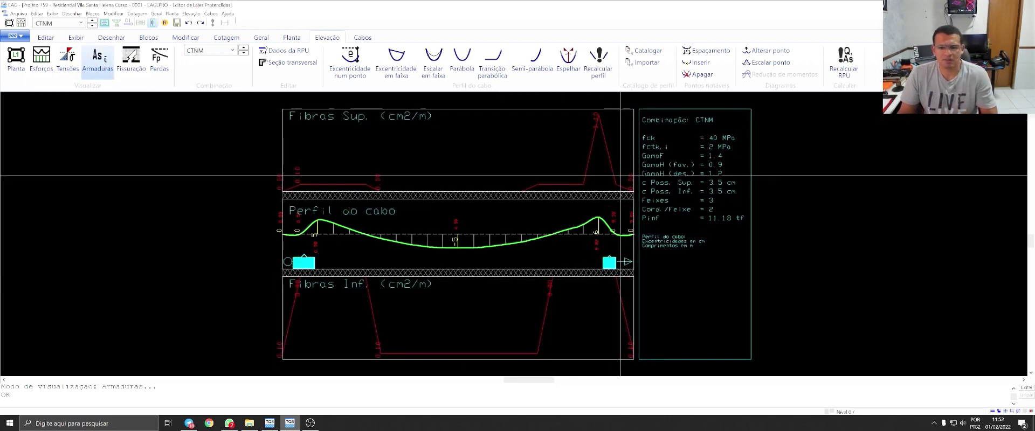
left_click(67, 60)
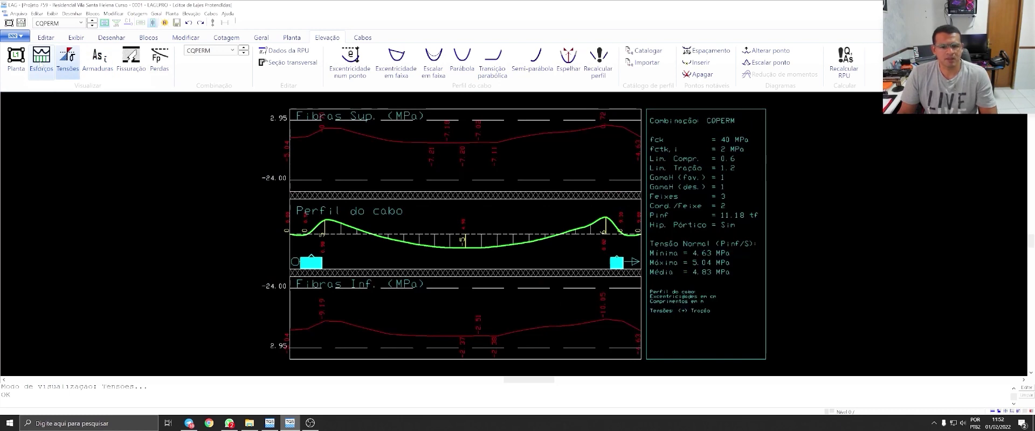
left_click(41, 59)
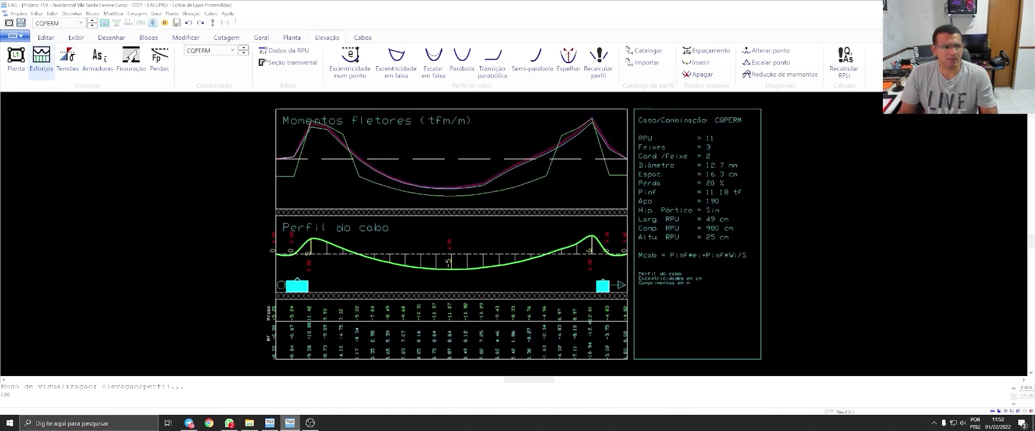
Step: Return to the slab plan and zoom in and out to locate RPU 10
left_click(16, 60)
scroll(439, 230, "up", 2)
scroll(611, 237, "up", 2)
scroll(609, 238, "up", 2)
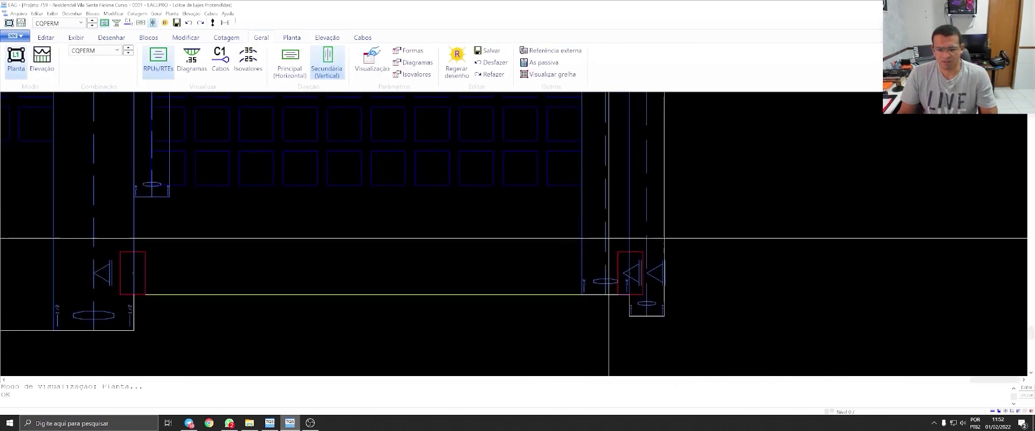
left_click(609, 291)
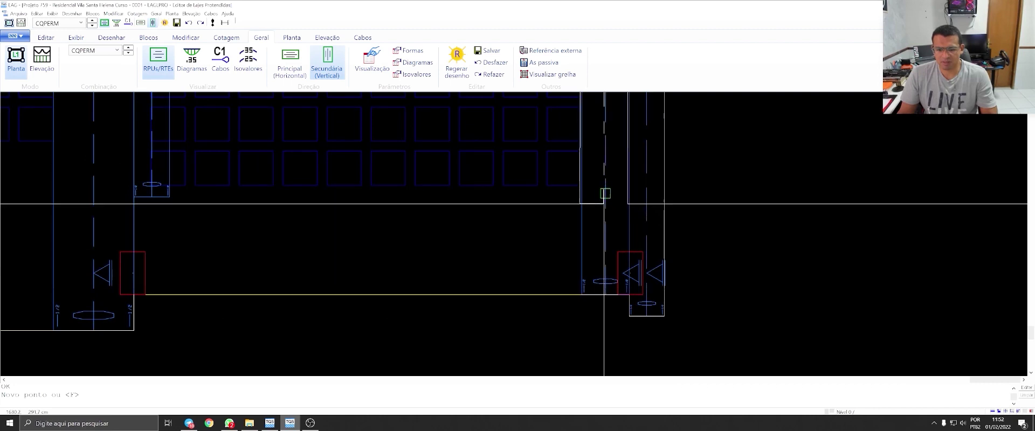
scroll(595, 231, "down", 1)
scroll(619, 247, "down", 2)
scroll(619, 279, "down", 2)
scroll(620, 306, "down", 2)
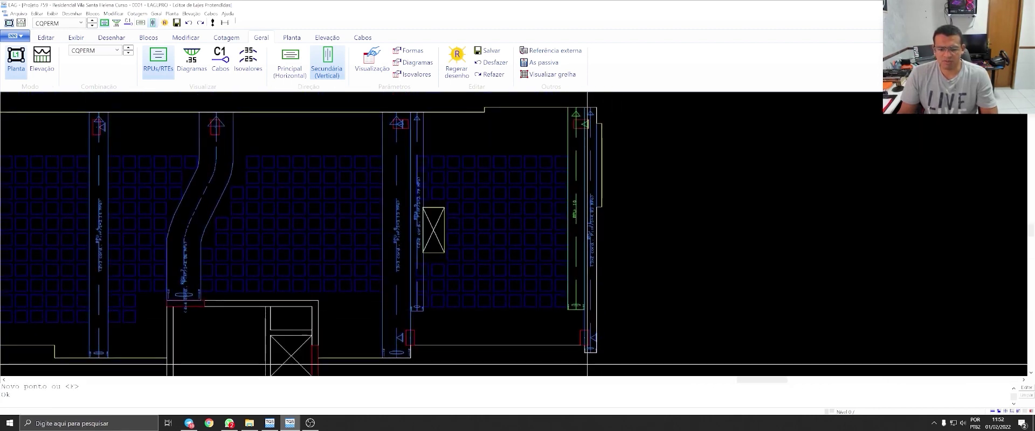
Step: Open RPU 10 and redraw its cable with two parabolas, the second at -5 cm eccentricity
left_click(576, 275)
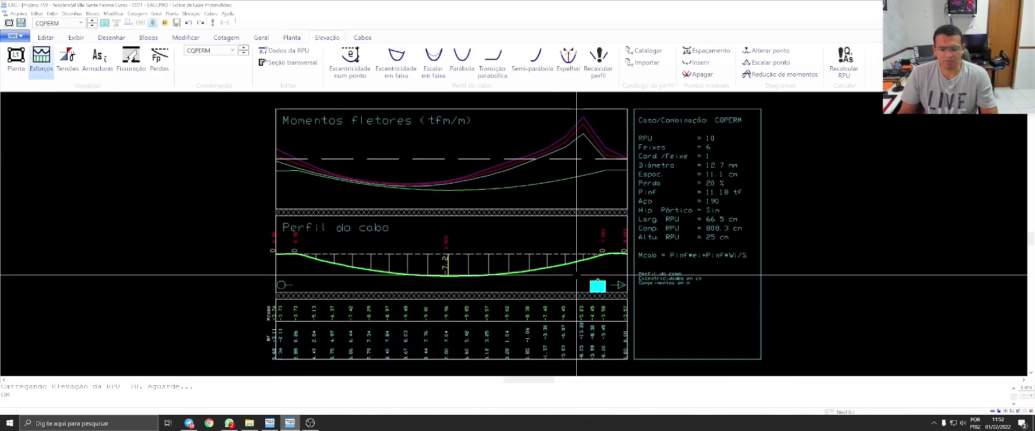
left_click(462, 56)
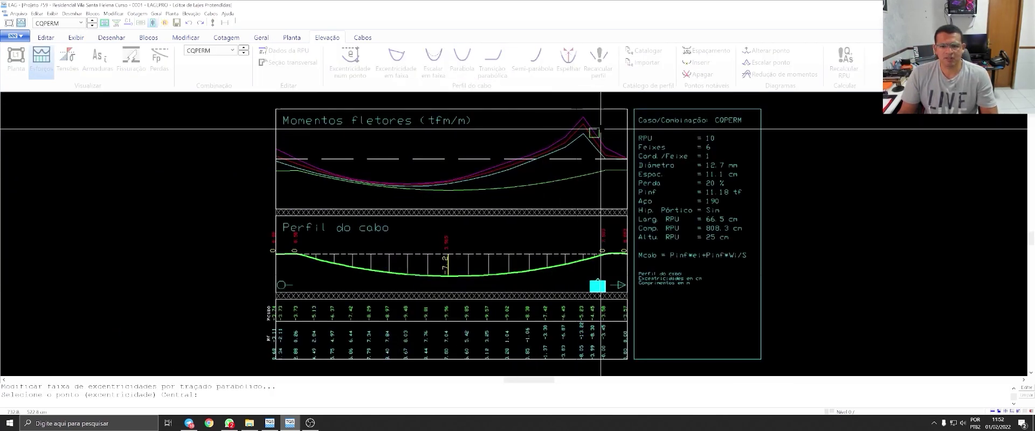
key("Return")
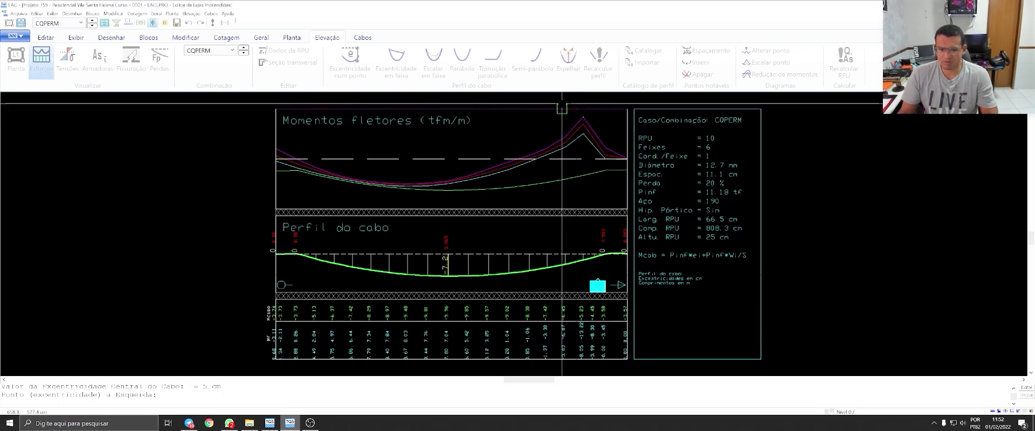
left_click(504, 168)
left_click(609, 162)
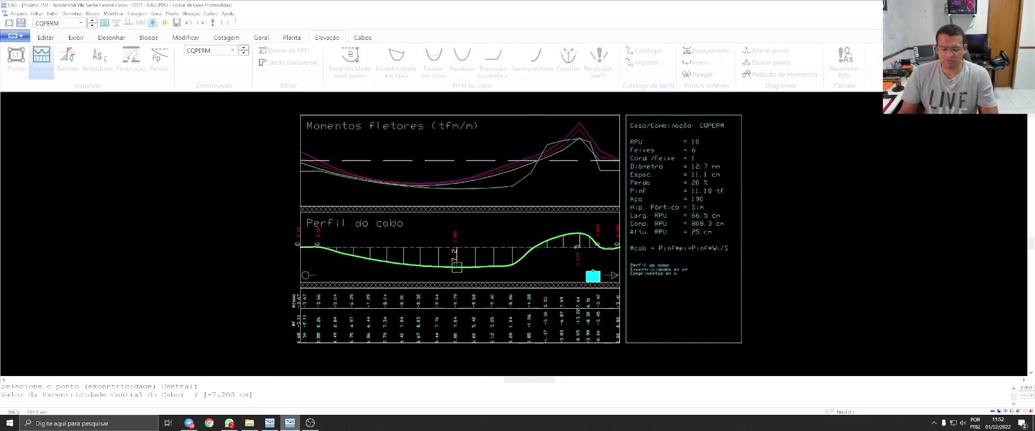
left_click(445, 260)
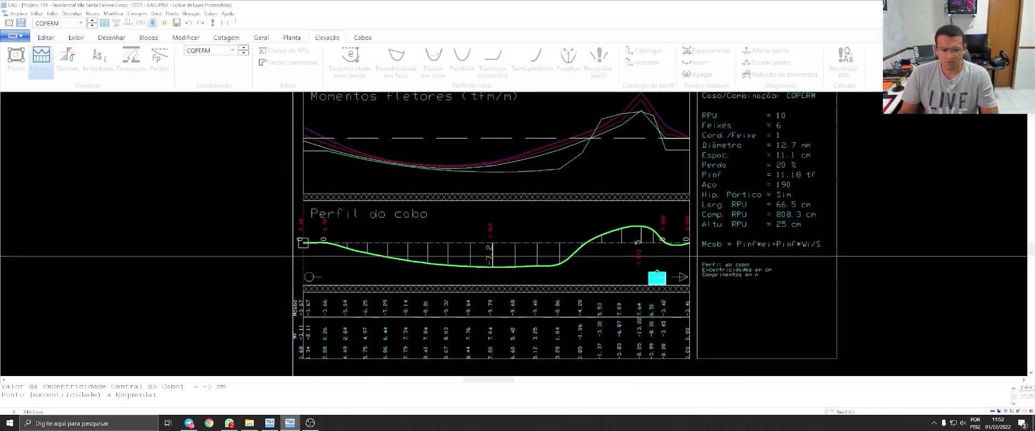
left_click(601, 253)
left_click(596, 234)
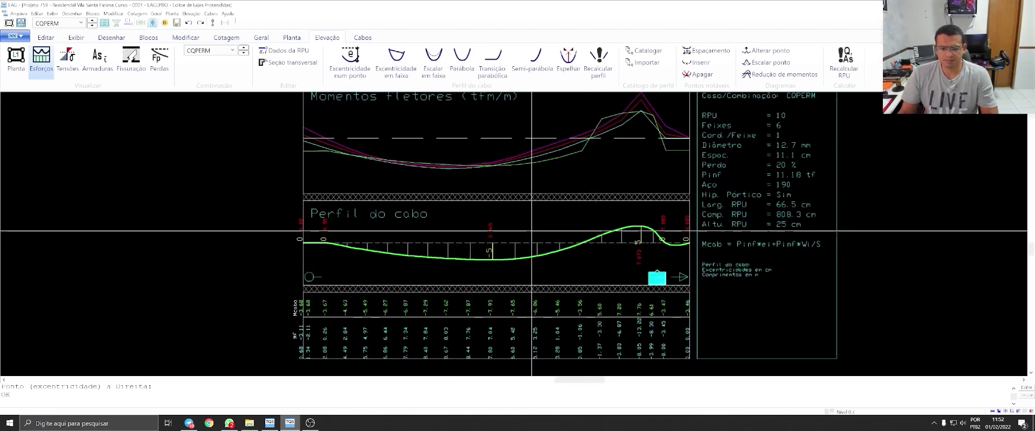
left_click(87, 68)
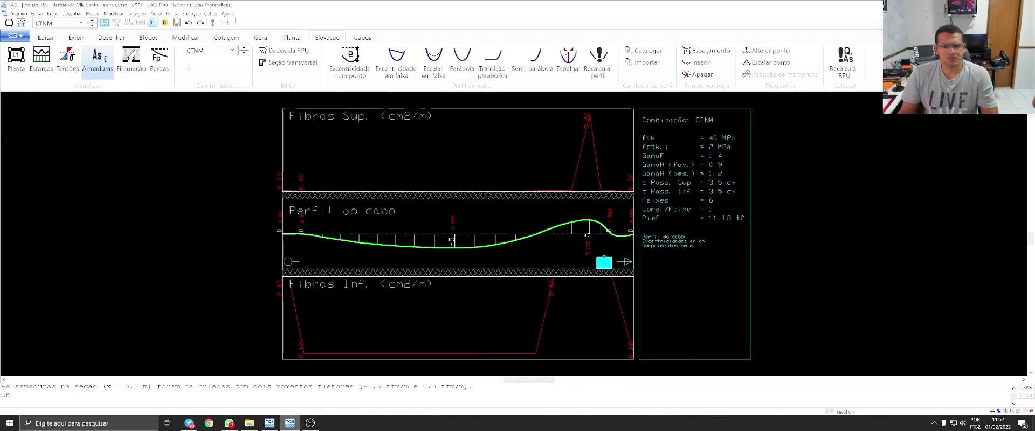
Step: Set RPU 10 to 3 tendons of 3 strands each and inspect its elevation before returning to plan
left_click(284, 50)
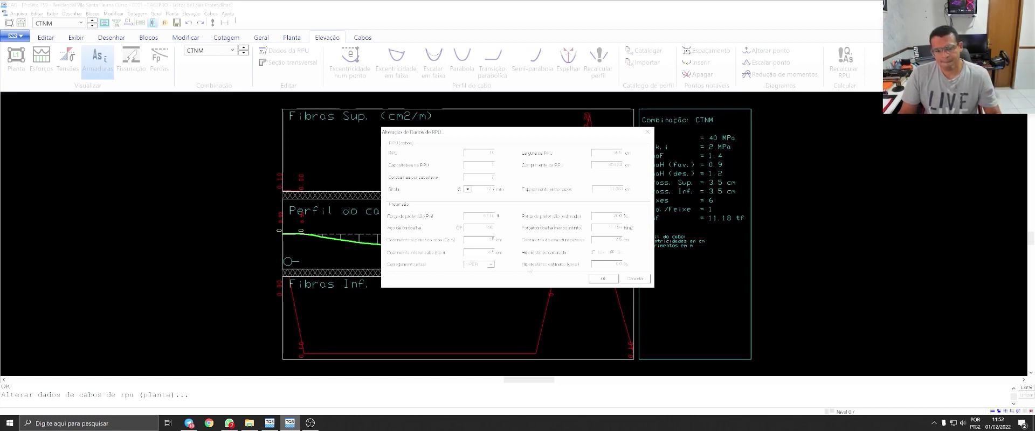
left_click(606, 280)
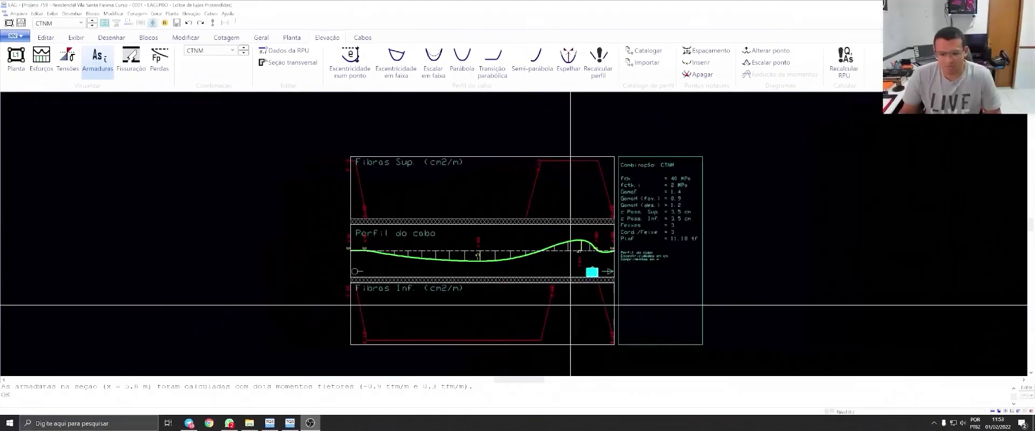
scroll(543, 293, "up", 2)
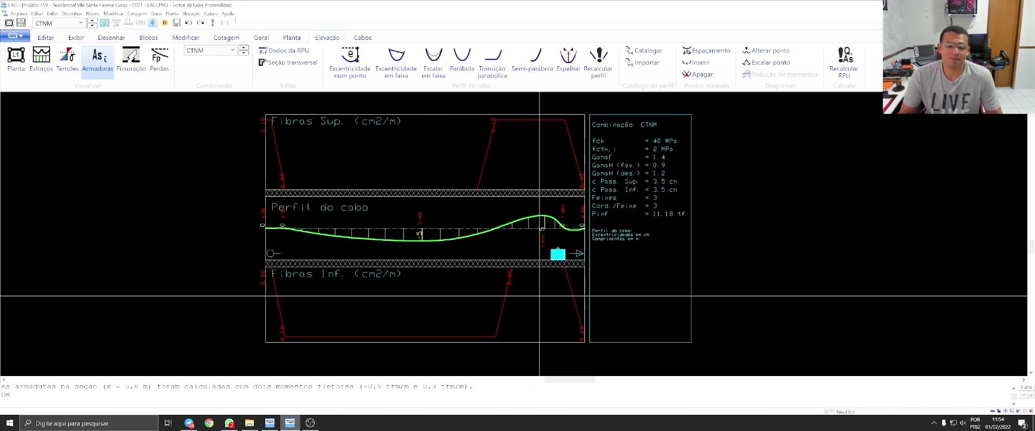
scroll(517, 281, "up", 1)
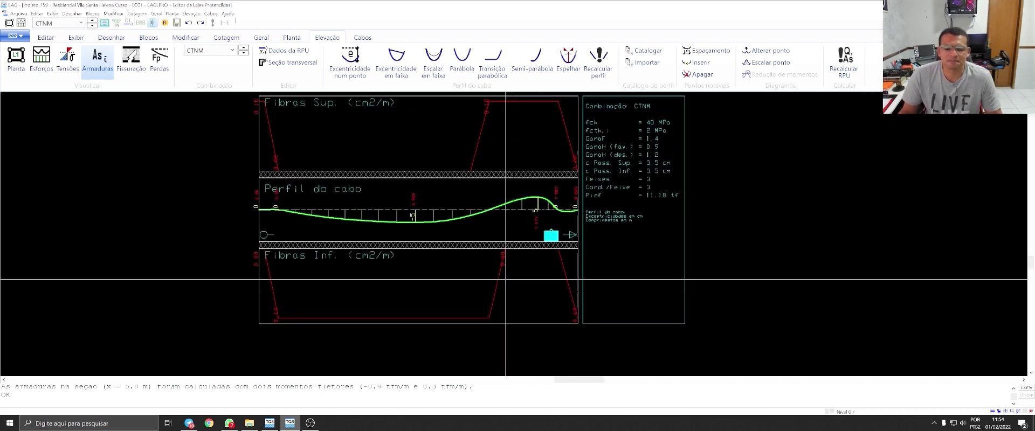
scroll(495, 263, "up", 1)
middle_click_drag(495, 262, 489, 278)
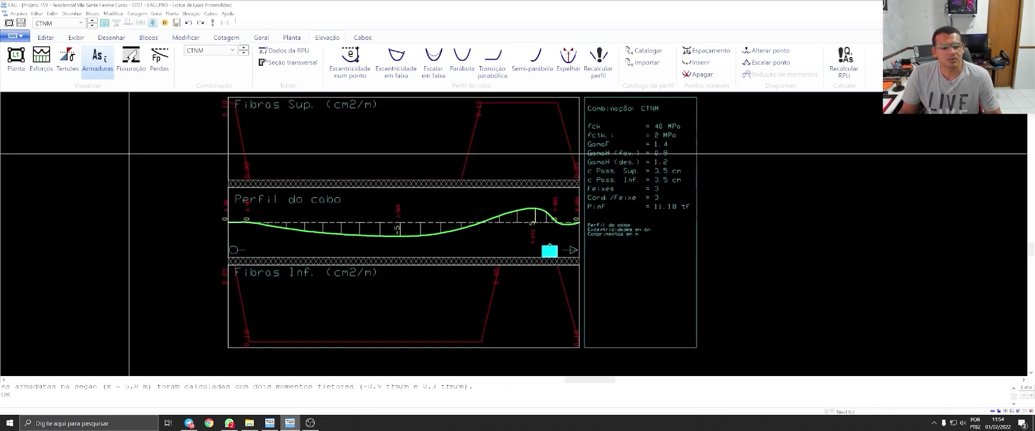
left_click(16, 59)
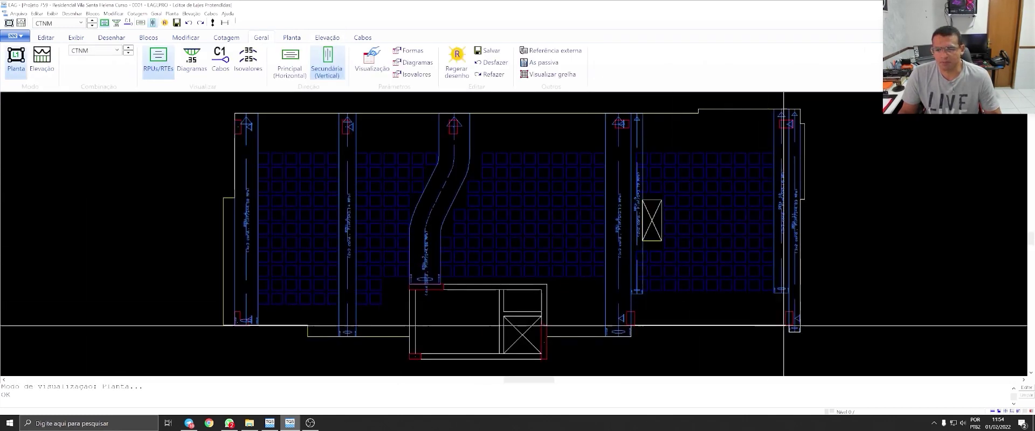
Step: Open RPU 10's elevation and check reinforcement and stresses under ATOPRO and CFREQ
double_click(784, 272)
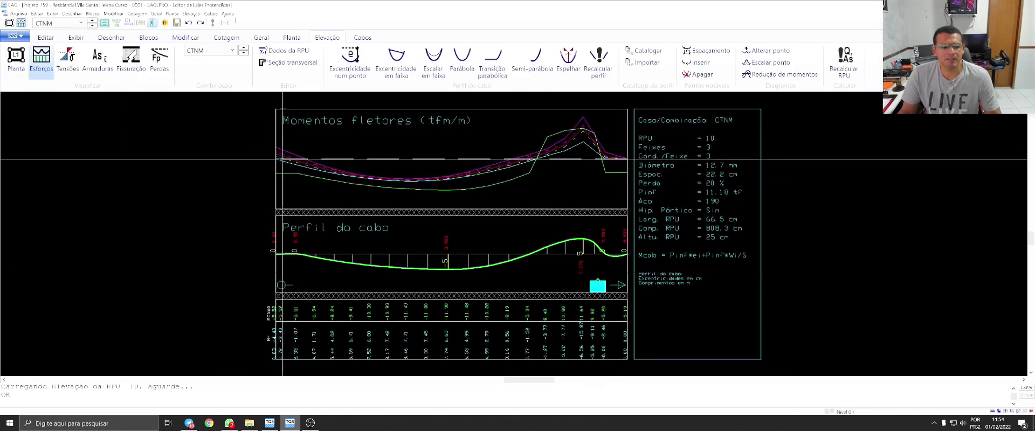
left_click(98, 60)
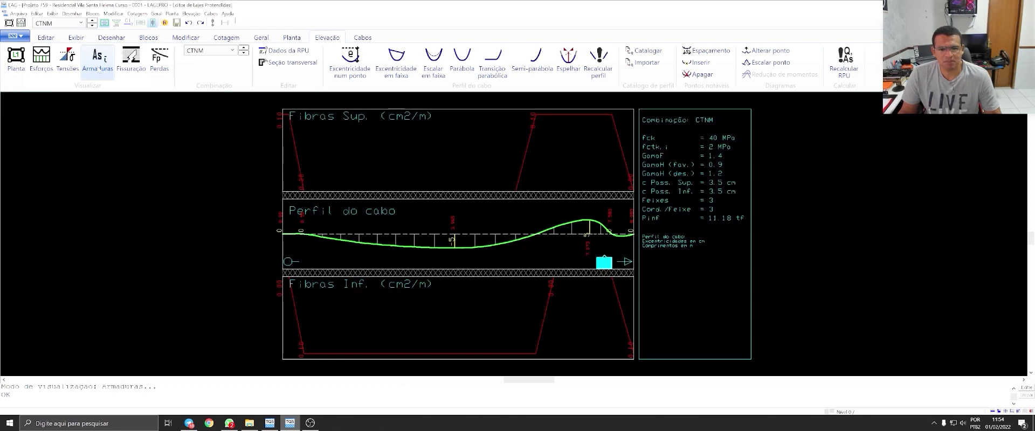
left_click(67, 59)
left_click(232, 50)
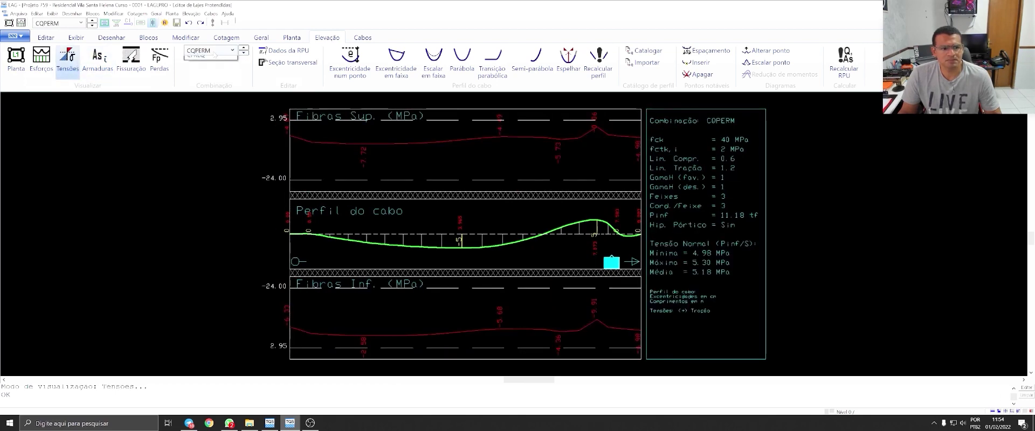
left_click(211, 65)
left_click(232, 50)
left_click(205, 75)
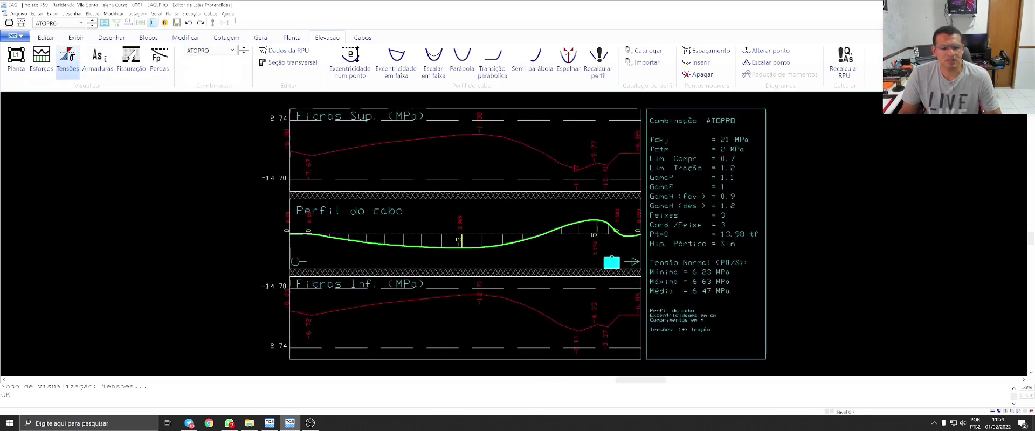
Step: Set the band back to 3 strands per tendon, view bending moments, and return to plan
left_click(285, 50)
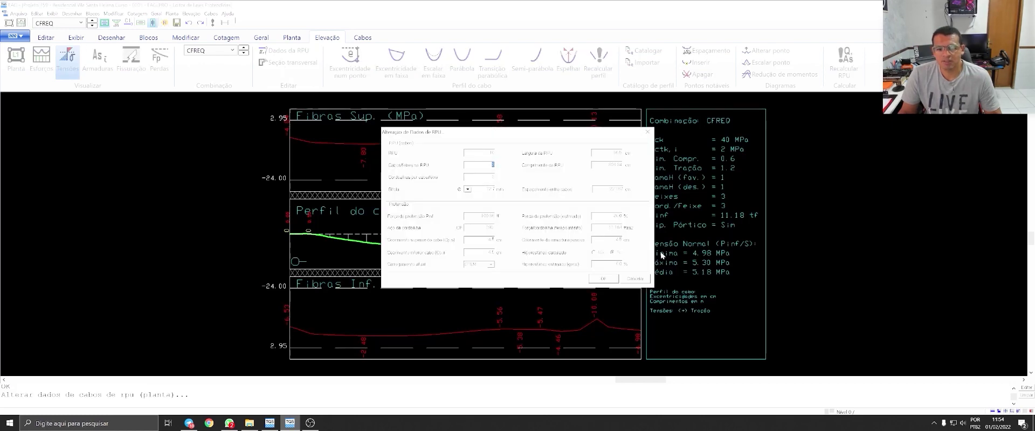
key("Return")
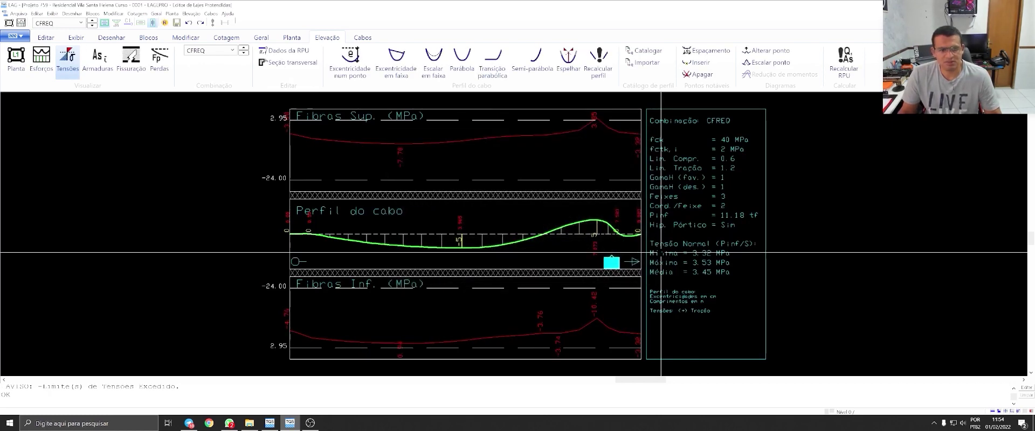
left_click(284, 50)
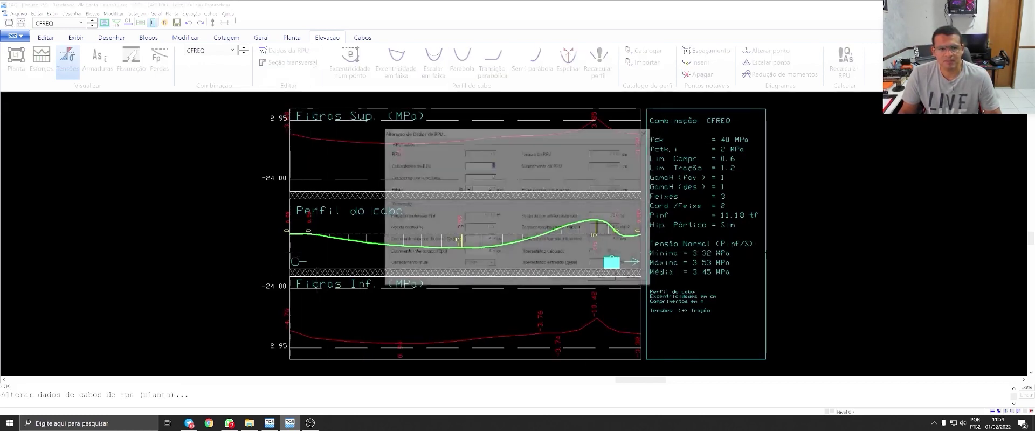
type("3")
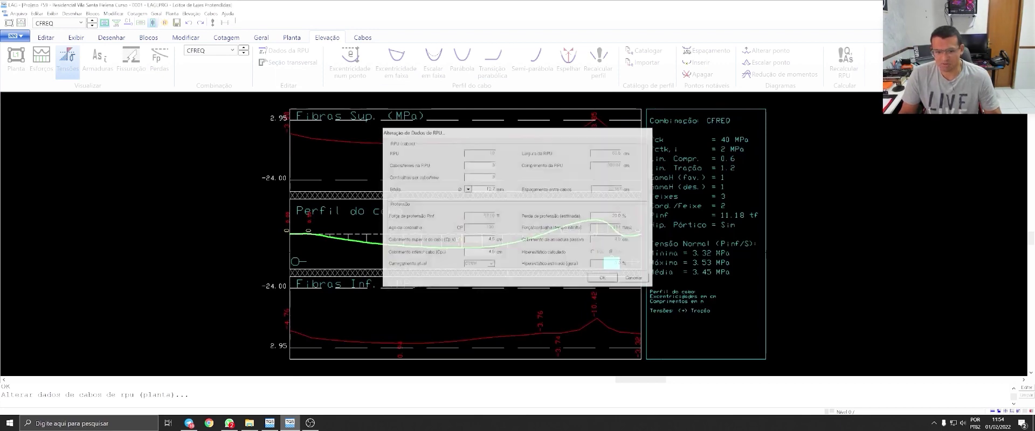
key("Return")
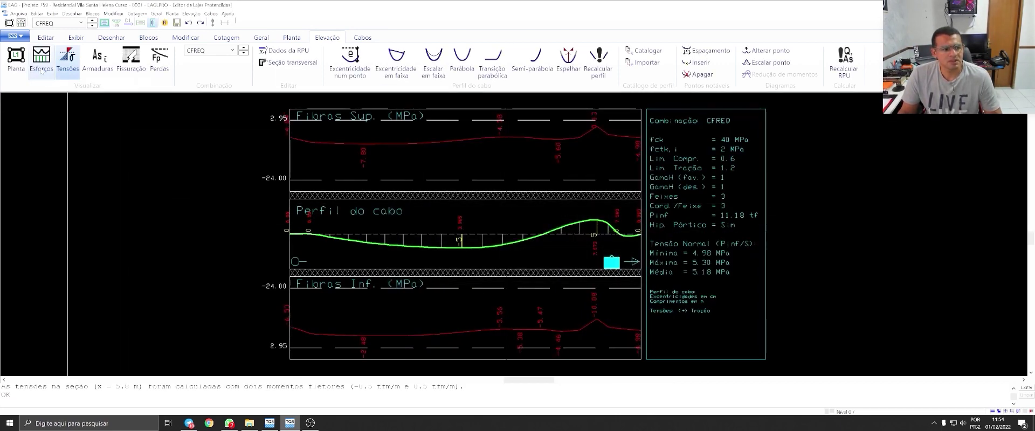
left_click(41, 59)
left_click(16, 59)
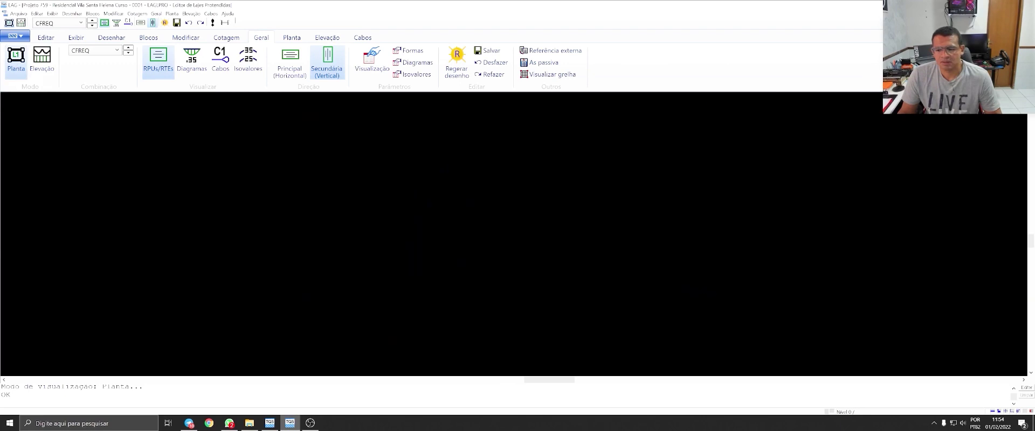
Step: Fit the slab plan and compare horizontal principal and vertical secondary RPUs, zooming in to inspect
middle_click_drag(863, 302, 595, 302)
scroll(595, 302, "down", 3)
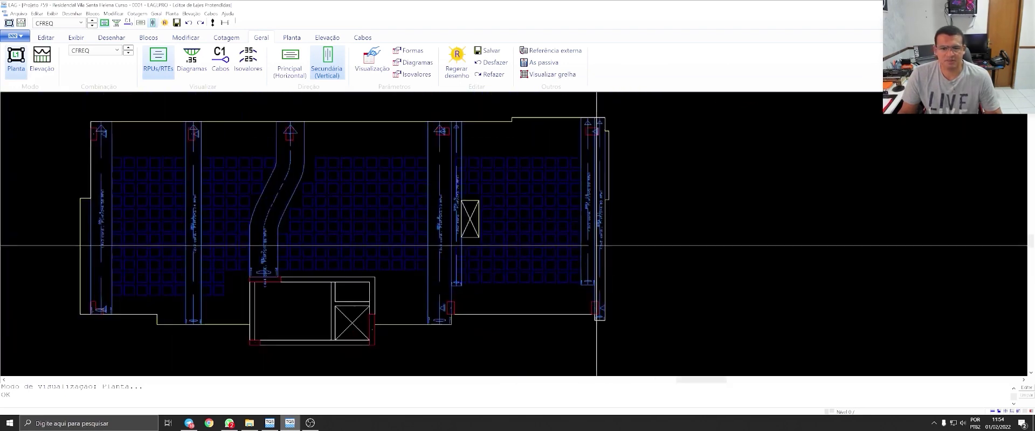
middle_click_drag(600, 243, 624, 231)
left_click(292, 61)
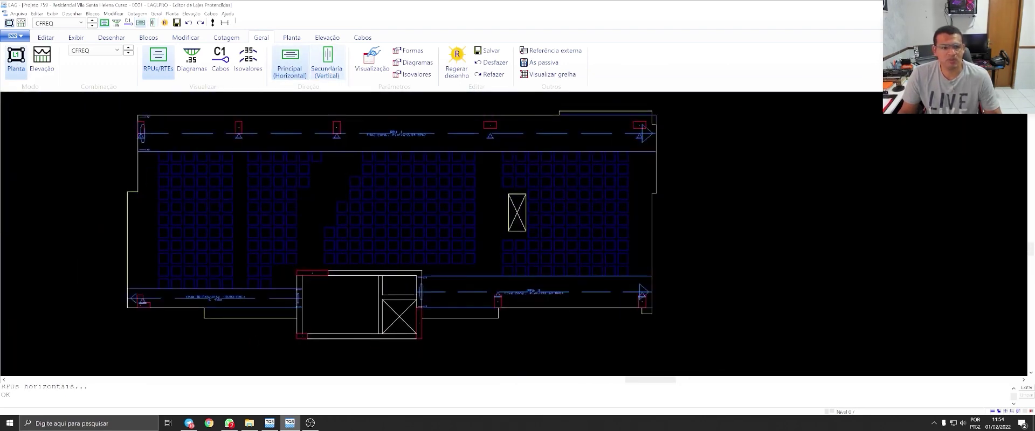
left_click(327, 66)
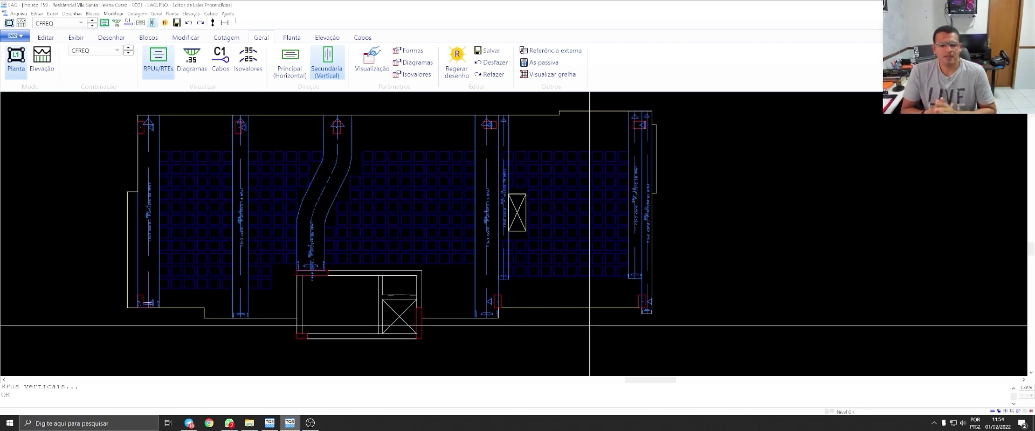
scroll(503, 285, "up", 1)
scroll(498, 288, "up", 1)
scroll(497, 291, "up", 1)
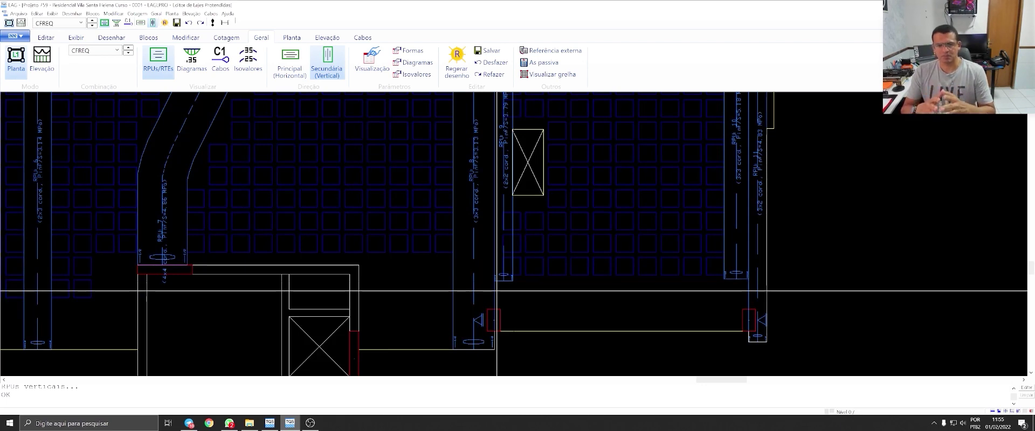
scroll(496, 291, "down", 5)
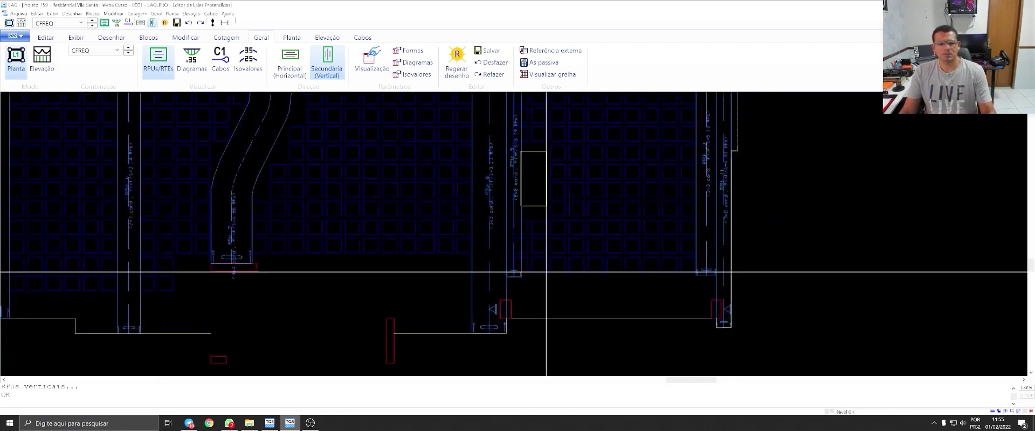
Step: Toggle between horizontal and vertical RPUs again, ending on the vertical secondary bands
left_click(290, 62)
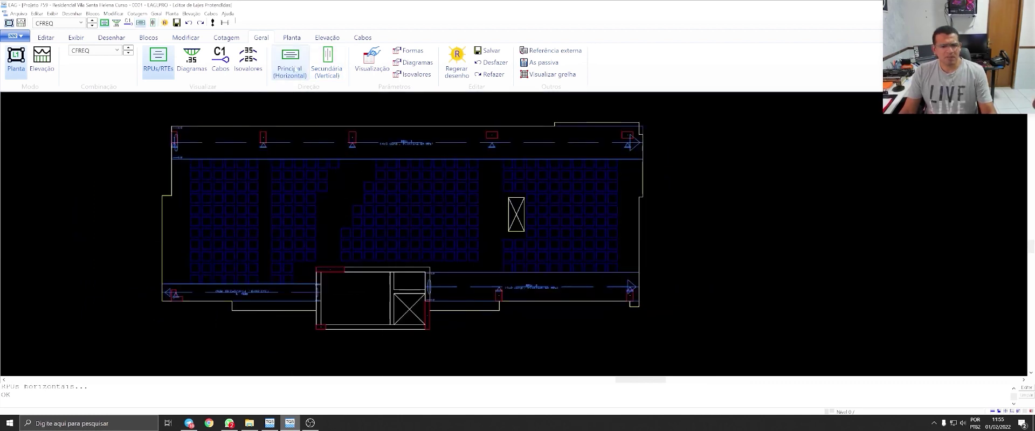
left_click(326, 62)
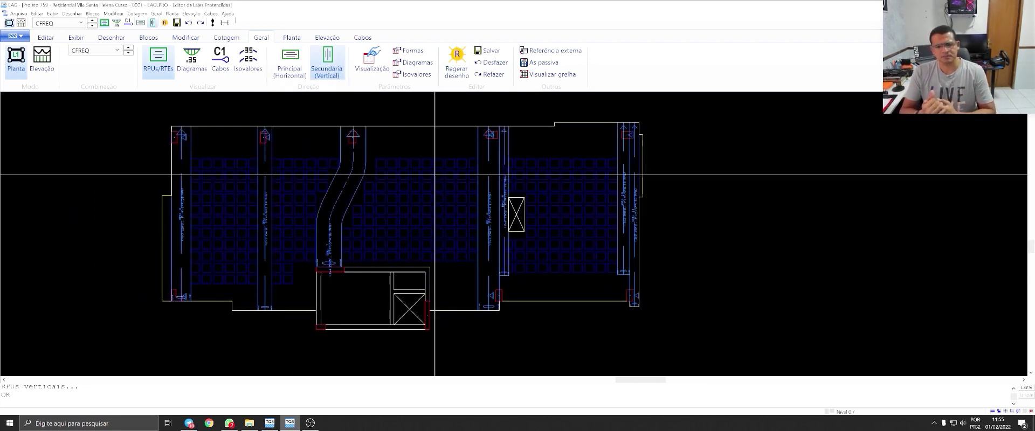
left_click(290, 60)
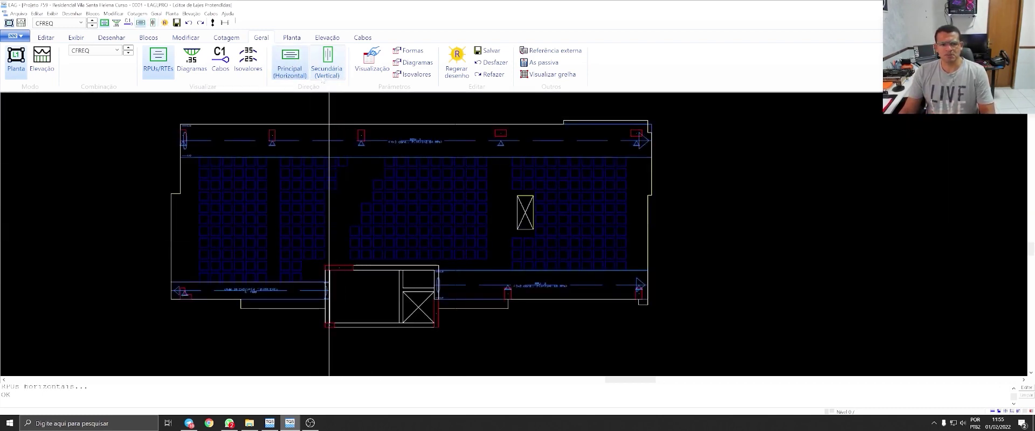
left_click(327, 60)
left_click(290, 60)
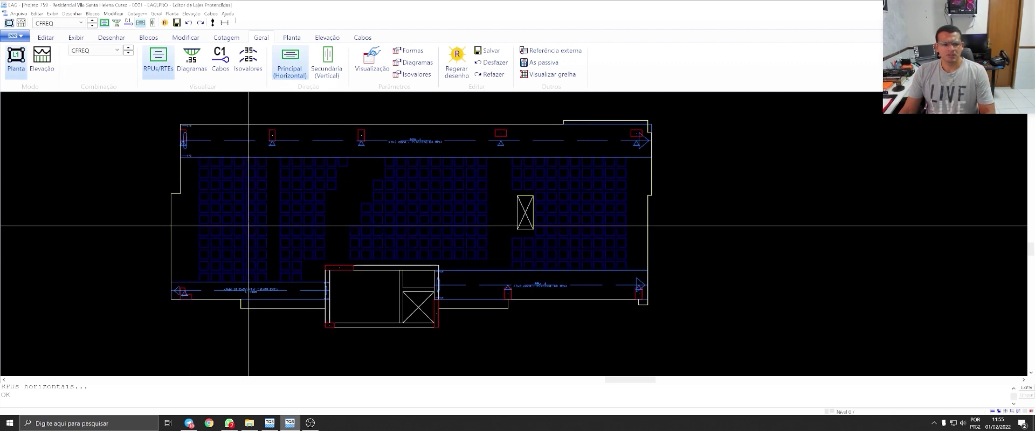
left_click(327, 61)
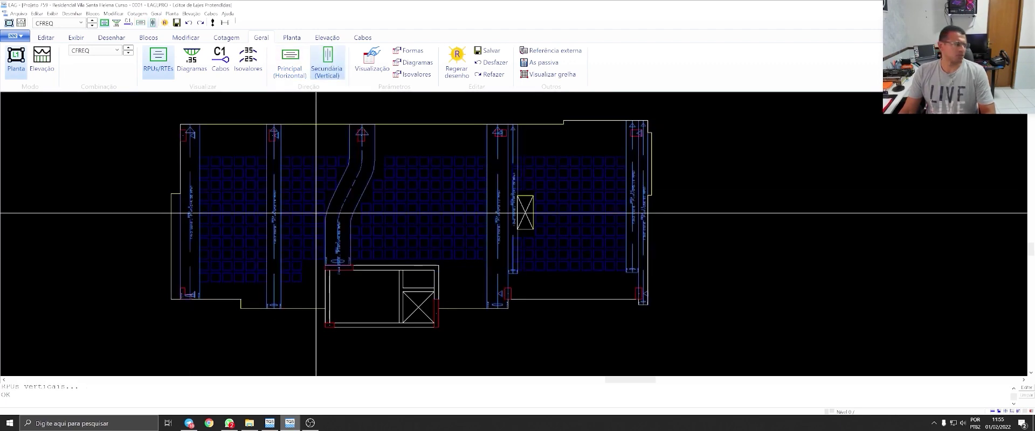
Step: Detail and calculate all affected RPUs, then close the detailing report
left_click(213, 23)
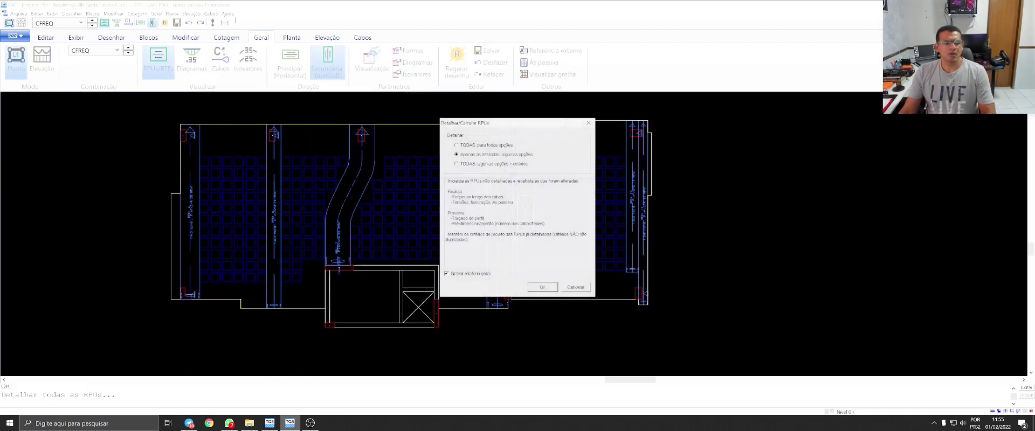
left_click(543, 290)
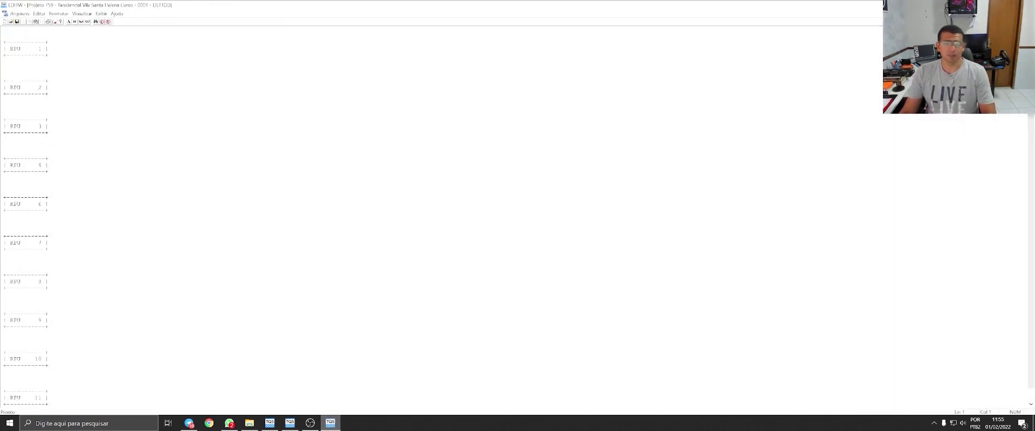
key("alt+F4")
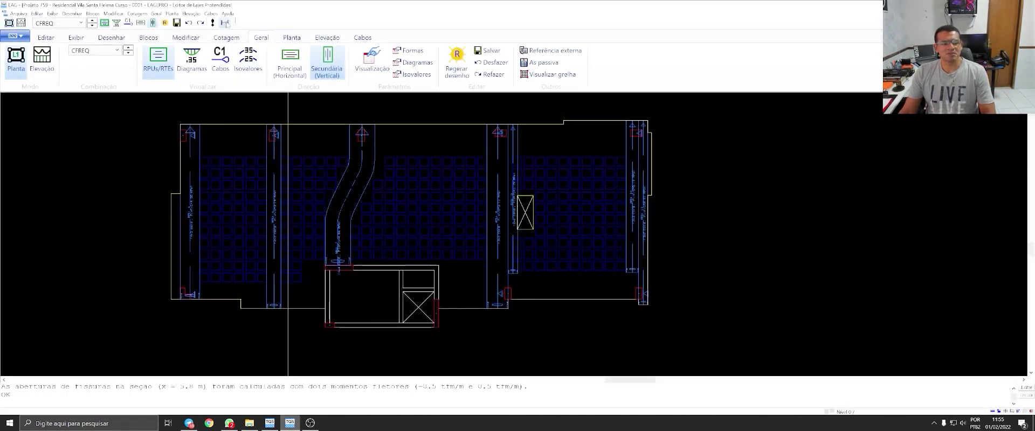
Step: Process the slab grid, save the prestressing data and close the slab editor
left_click(225, 23)
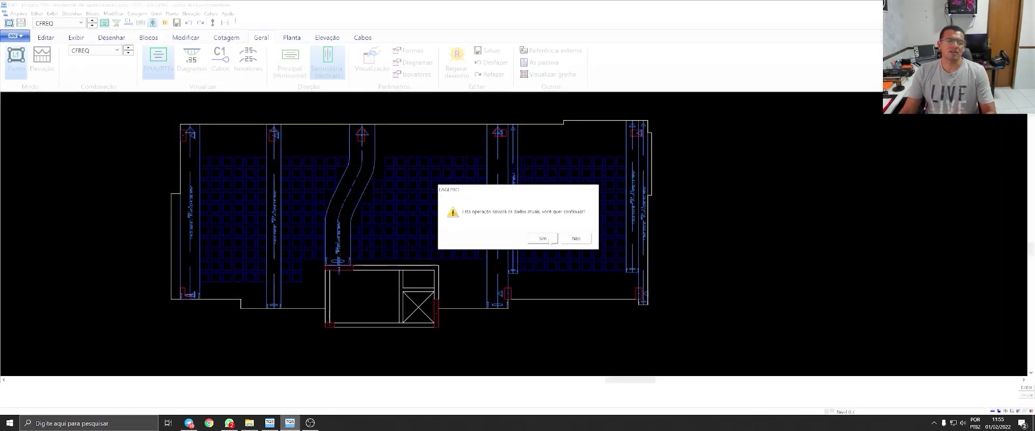
left_click(550, 240)
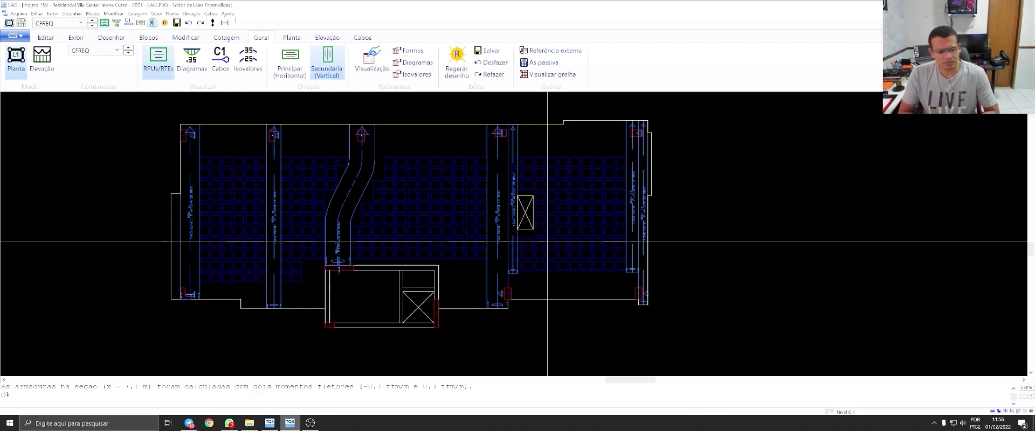
left_click(177, 23)
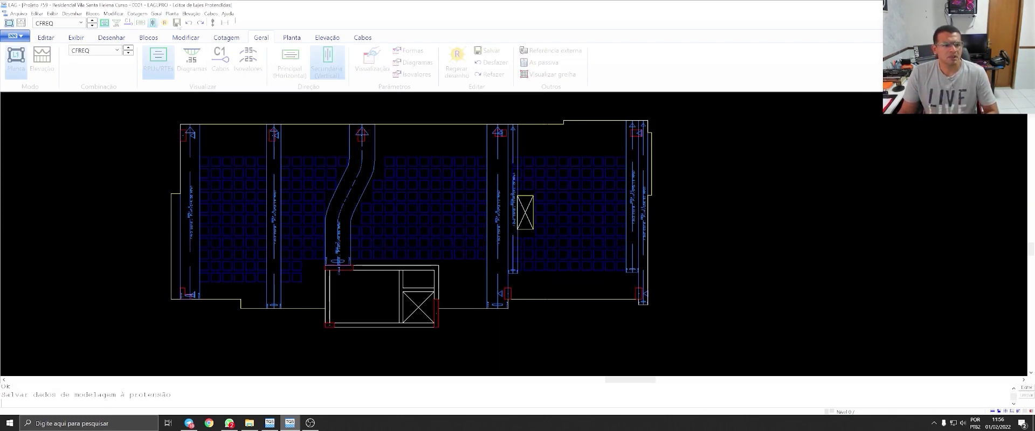
key("alt+F4")
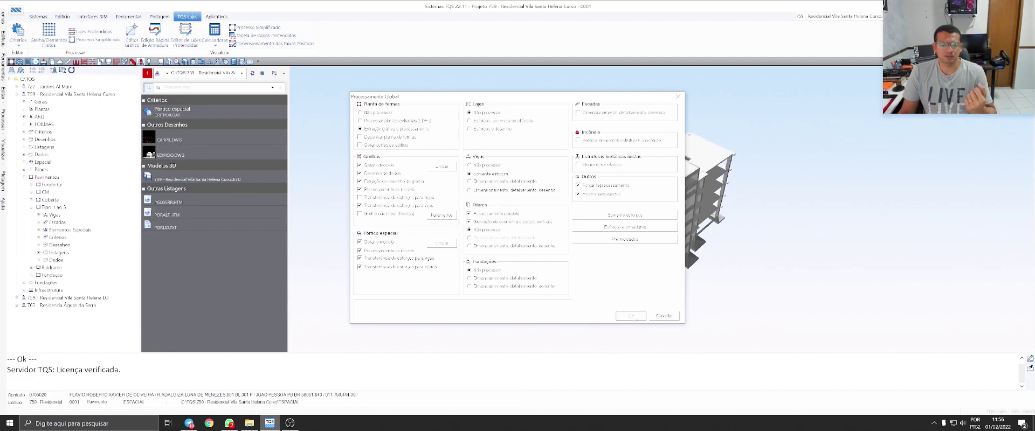
Step: Confirm the Processamento Global dialog to process the whole building model
left_click(631, 316)
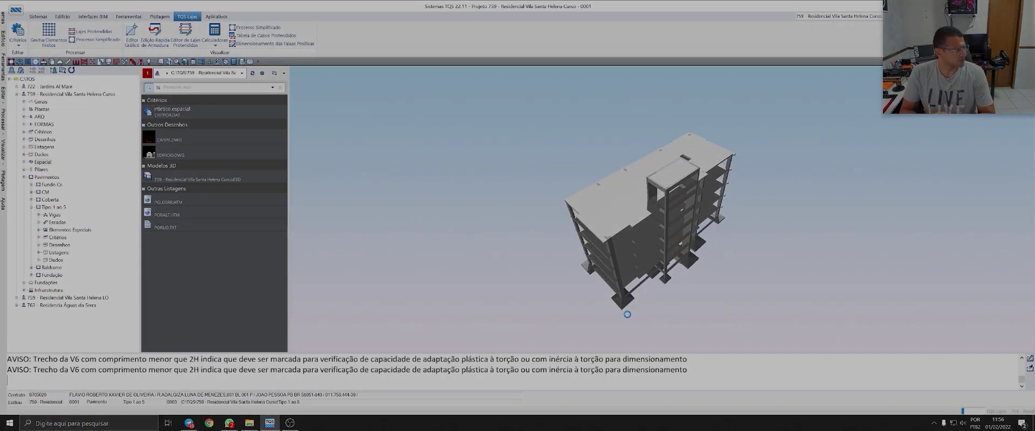